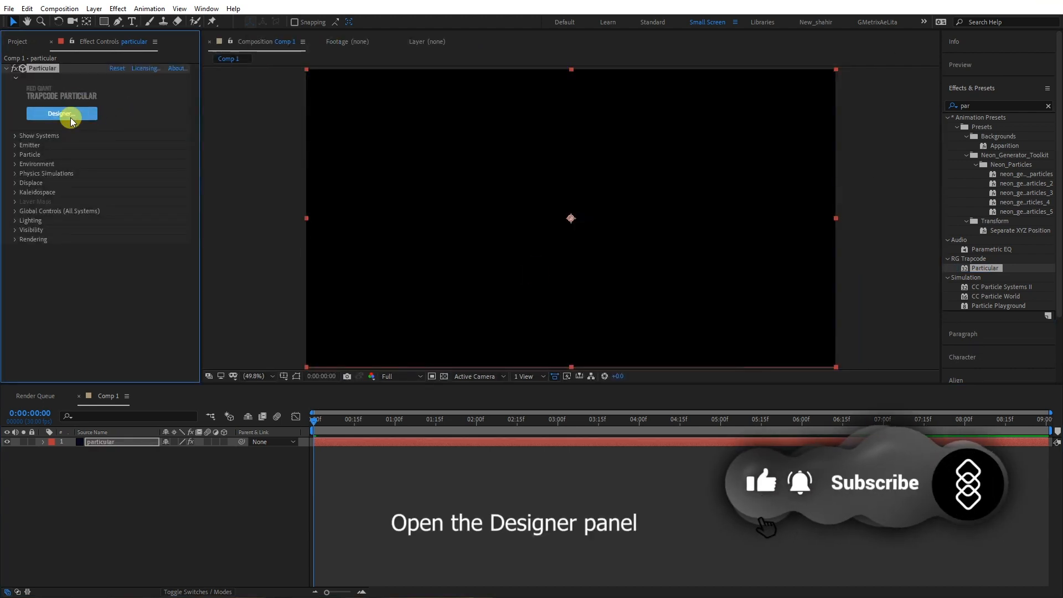
# - Apply the Aqua Rays background preset to the particular layer using Particular's Designer
pyautogui.click(71, 116)
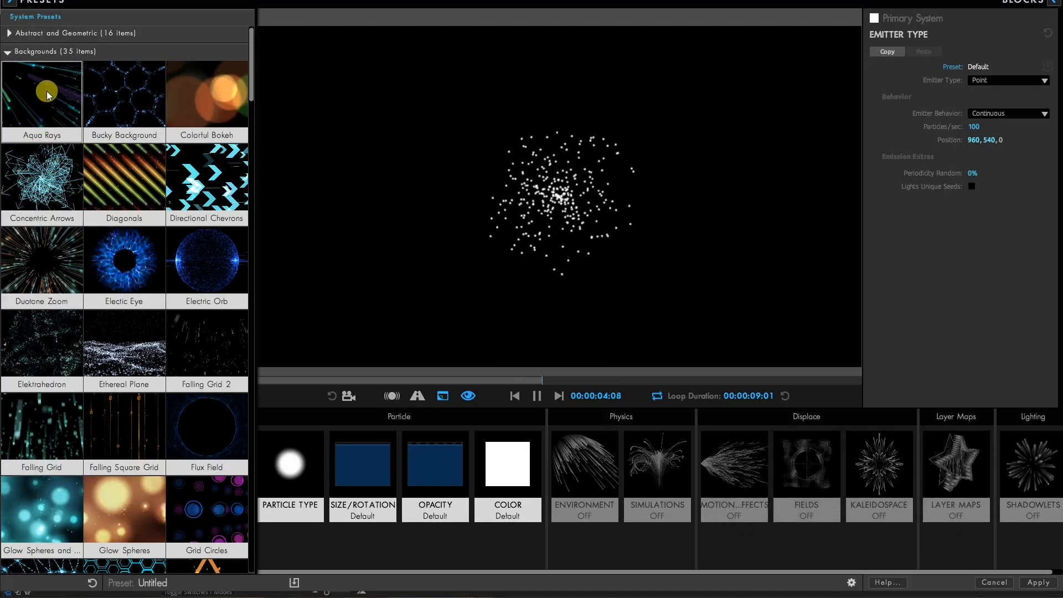
pyautogui.click(47, 94)
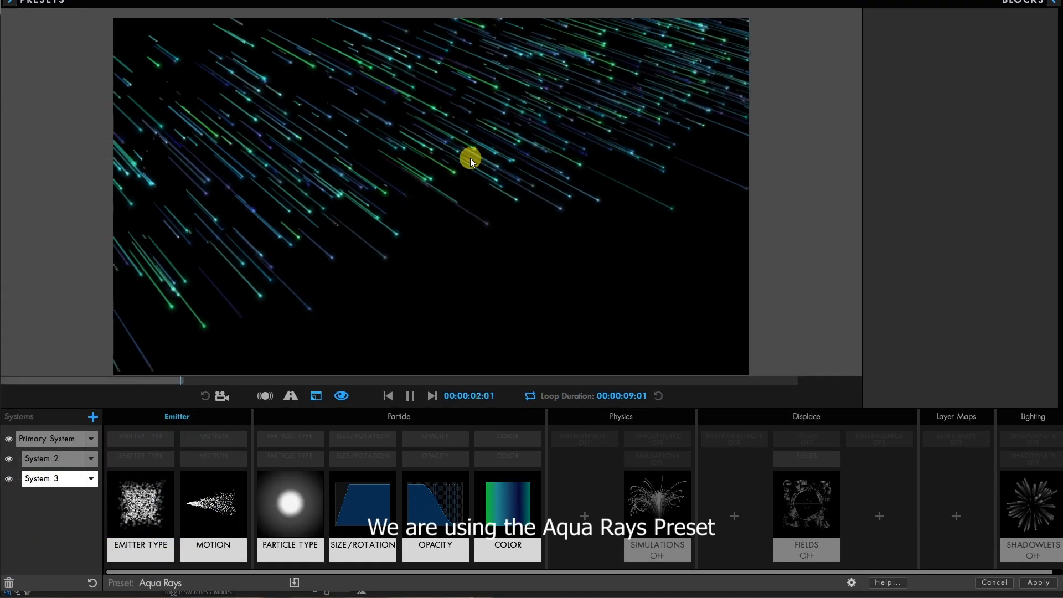
pyautogui.click(139, 502)
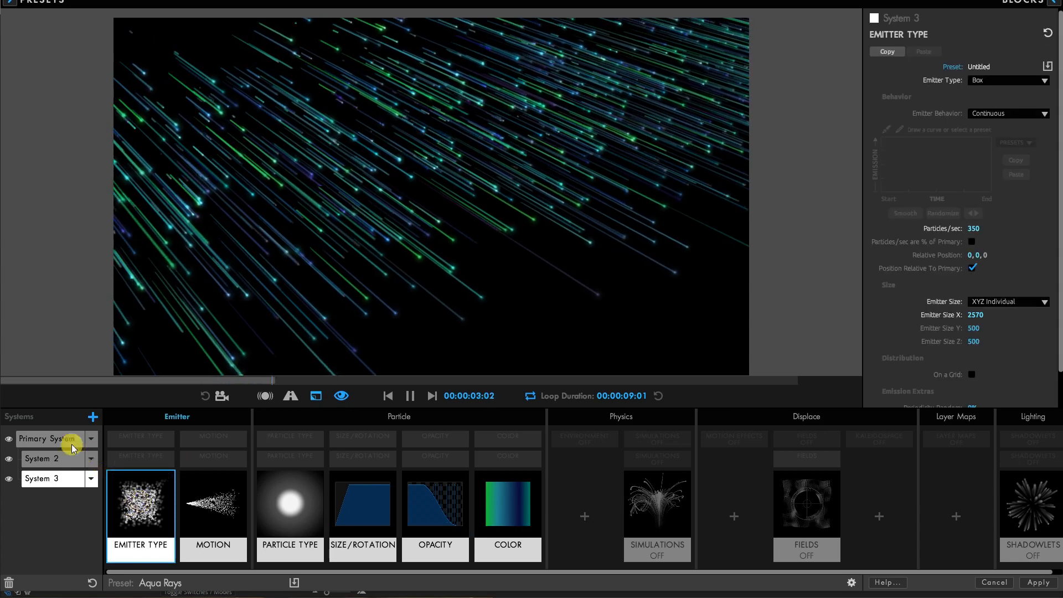
pyautogui.click(55, 438)
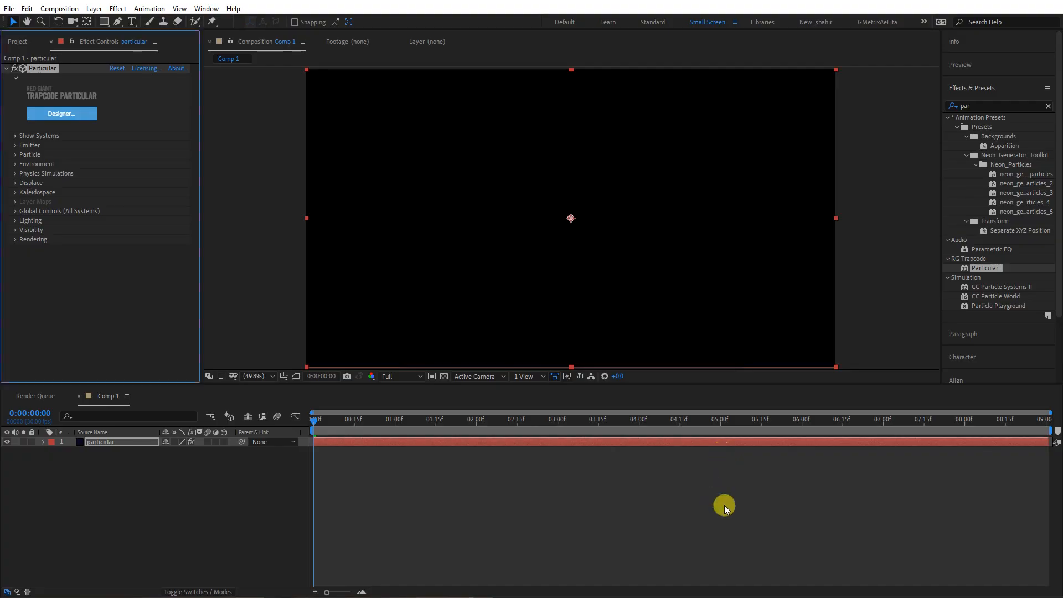
# - Set the composition preview resolution to Quarter and move the current time to 0:00:02:00
pyautogui.click(394, 376)
pyautogui.click(401, 439)
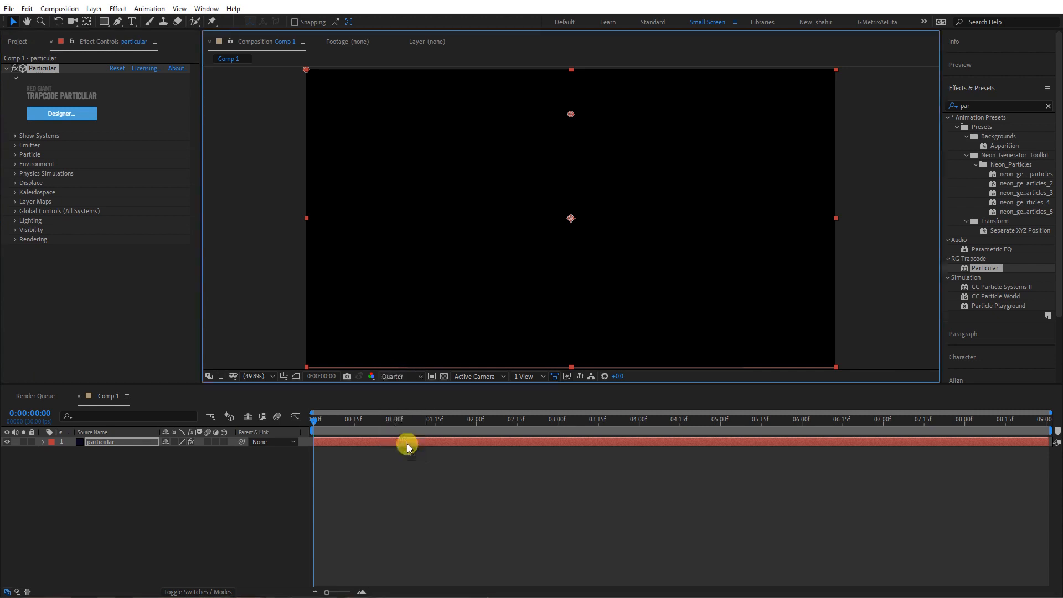
pyautogui.moveTo(319, 420); pyautogui.dragTo(476, 437)
# - Reveal Particular's systems list and the Primary System's Color Random and Color Gradient settings, with wider effect controls
pyautogui.click(16, 136)
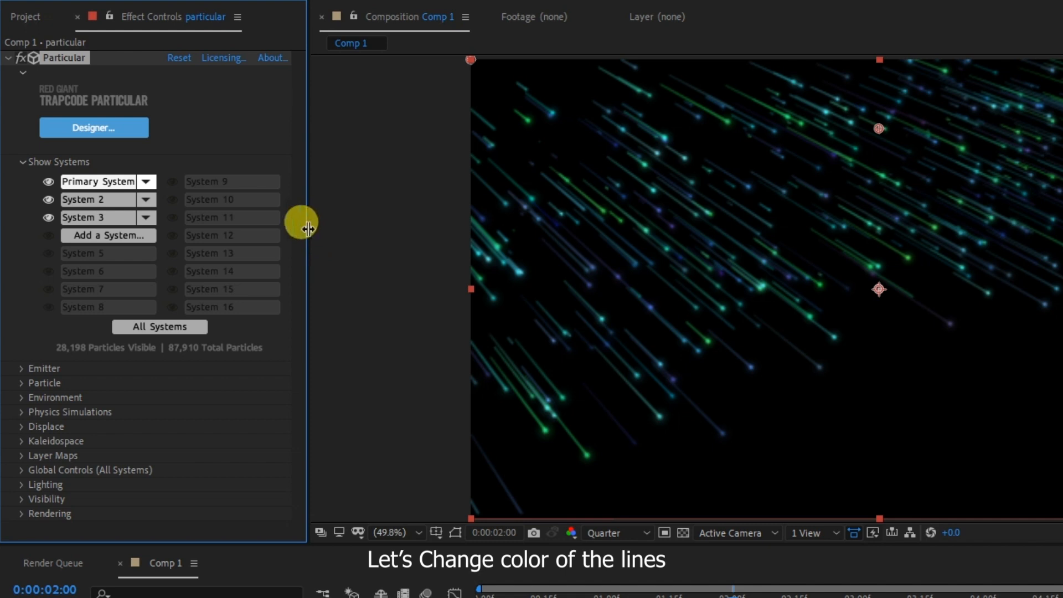
pyautogui.moveTo(308, 229); pyautogui.dragTo(415, 218)
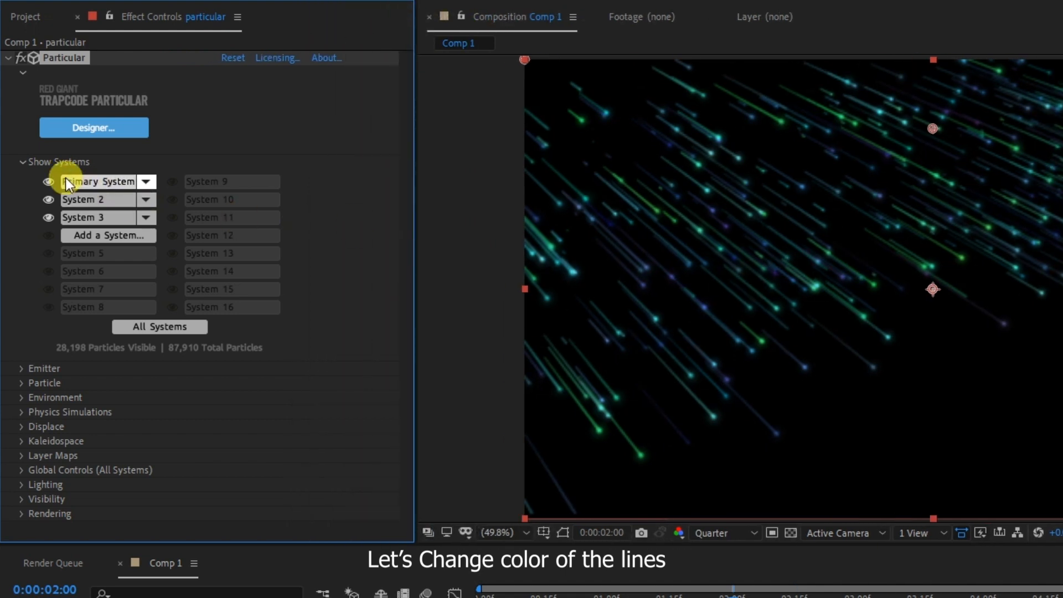
pyautogui.click(22, 368)
pyautogui.scroll(-5, 309, 396)
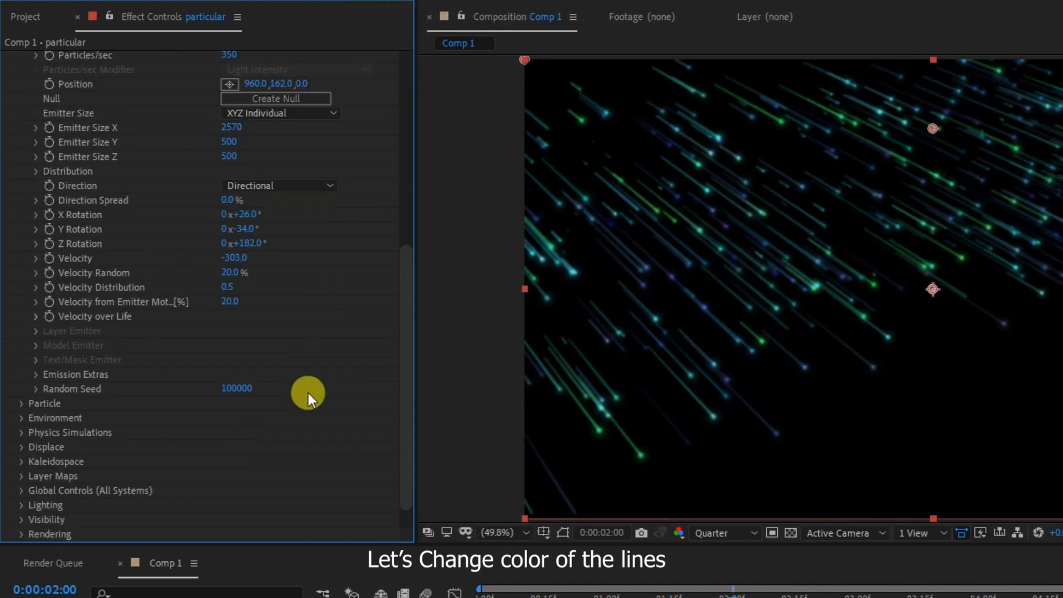
pyautogui.click(20, 403)
pyautogui.scroll(-5, 324, 416)
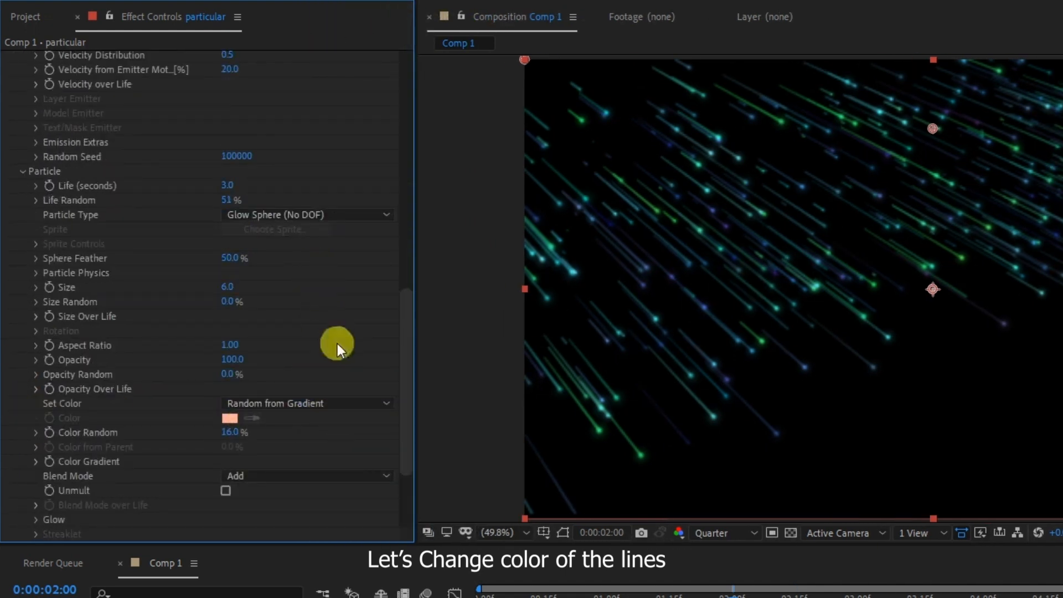
pyautogui.scroll(-5, 338, 346)
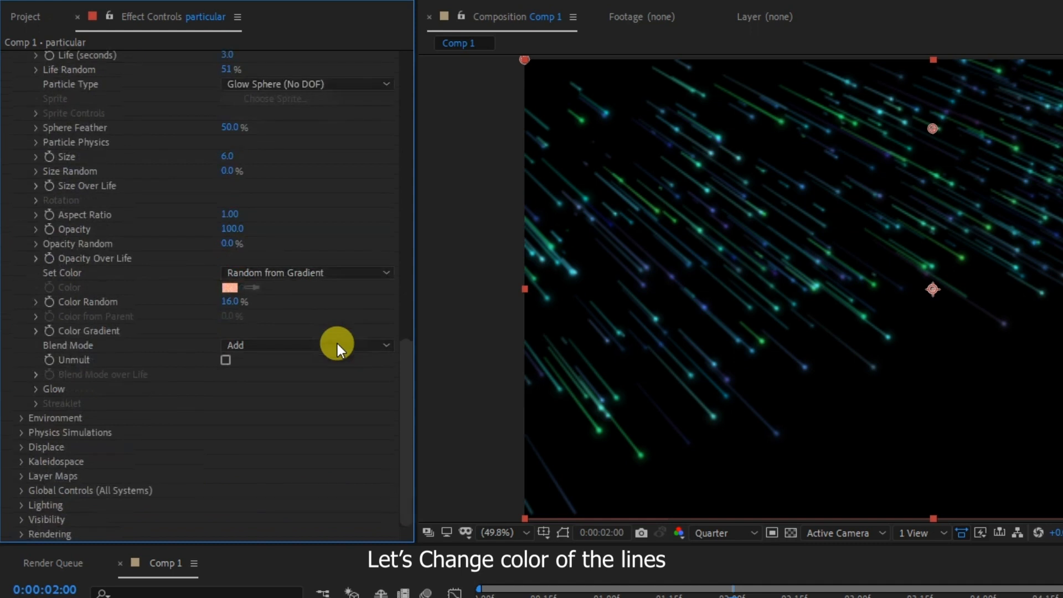
pyautogui.click(303, 272)
pyautogui.click(277, 272)
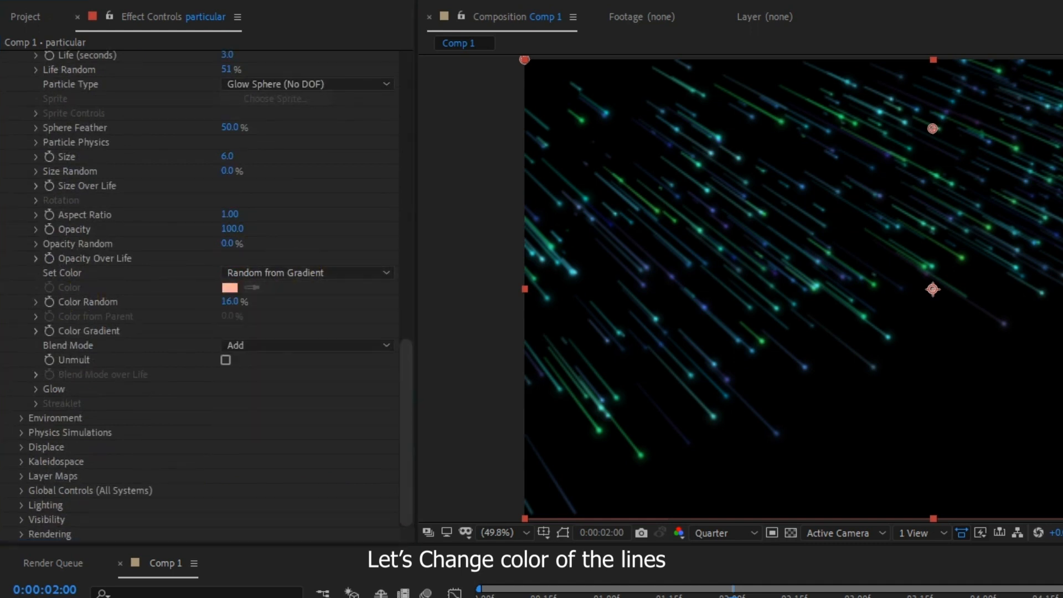
pyautogui.click(37, 302)
pyautogui.click(35, 353)
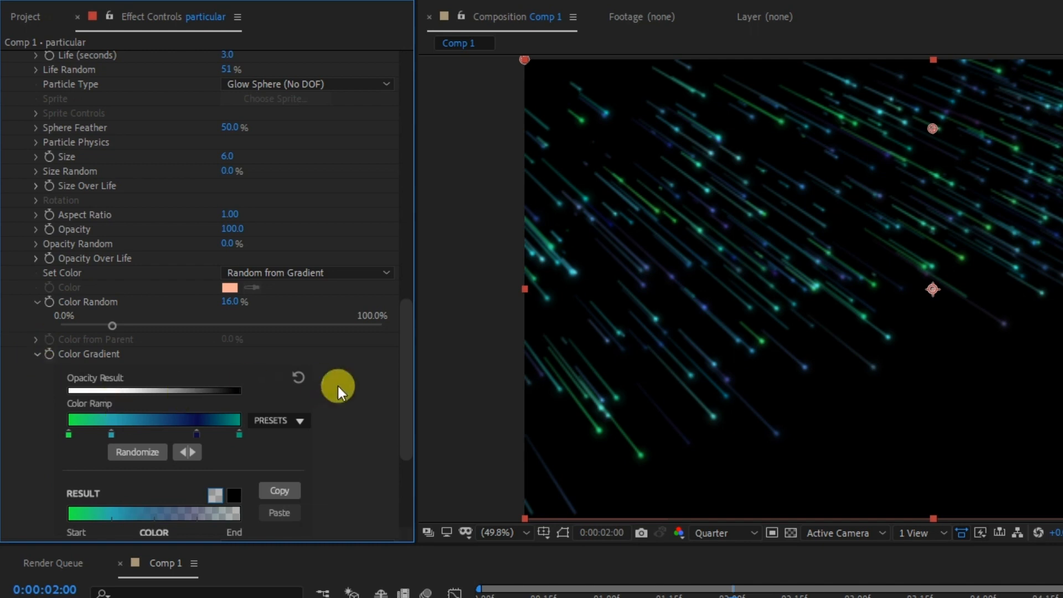
# - Recolor the four stops of the Primary System's color ramp, from start to end, to pink, light blue, dark purple and bright blue
pyautogui.scroll(-4, 338, 386)
pyautogui.doubleClick(69, 319)
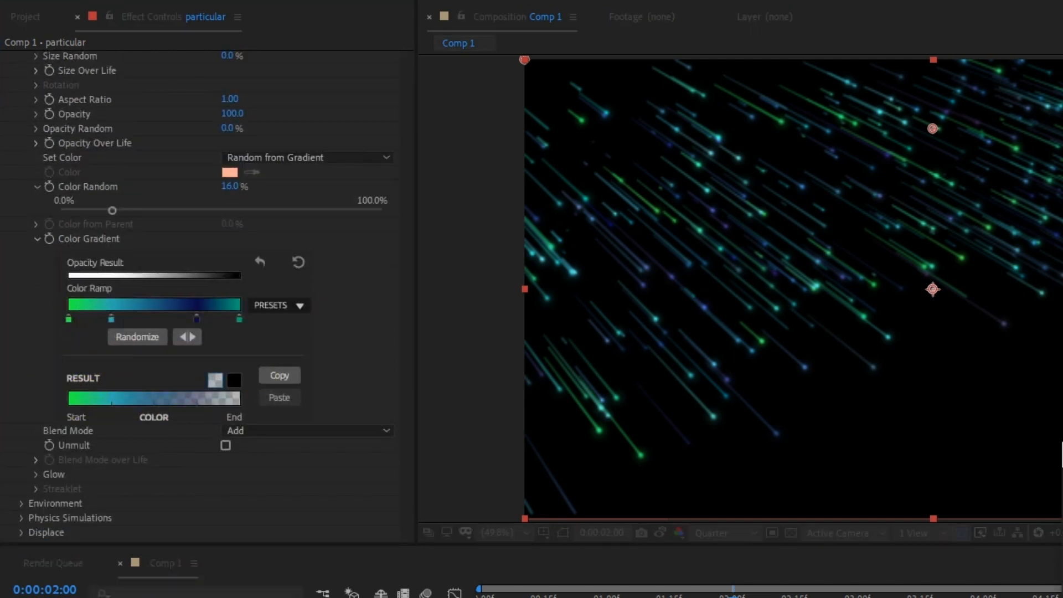
pyautogui.doubleClick(240, 320)
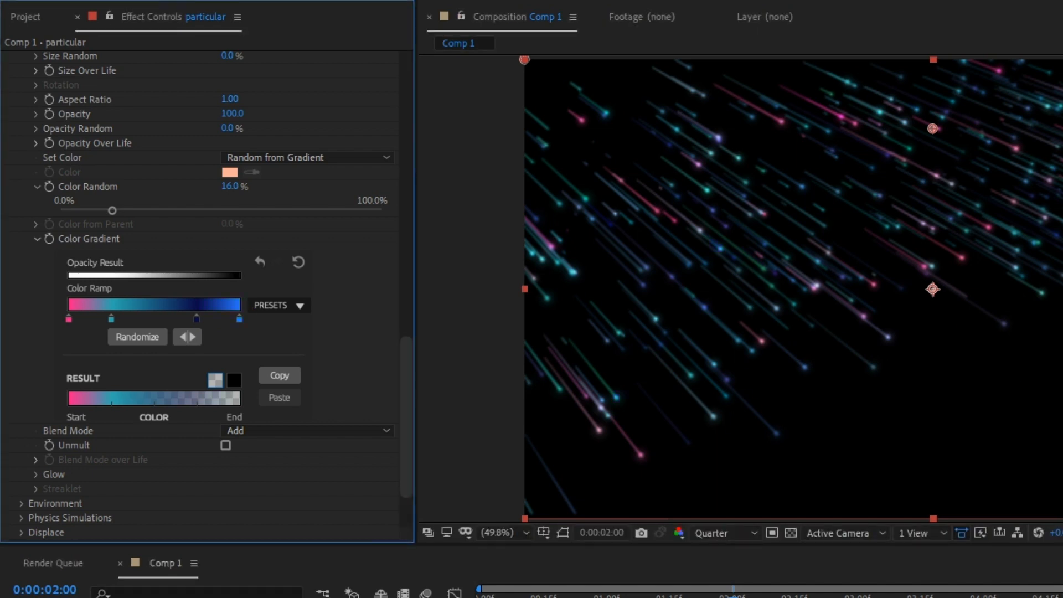
pyautogui.doubleClick(111, 319)
pyautogui.click(702, 372)
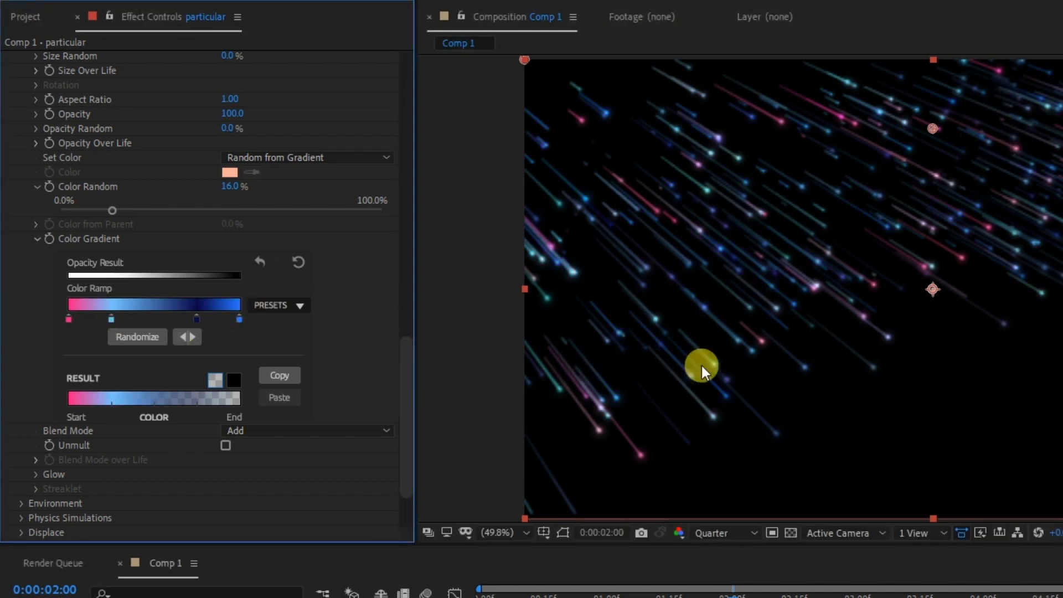
pyautogui.doubleClick(197, 319)
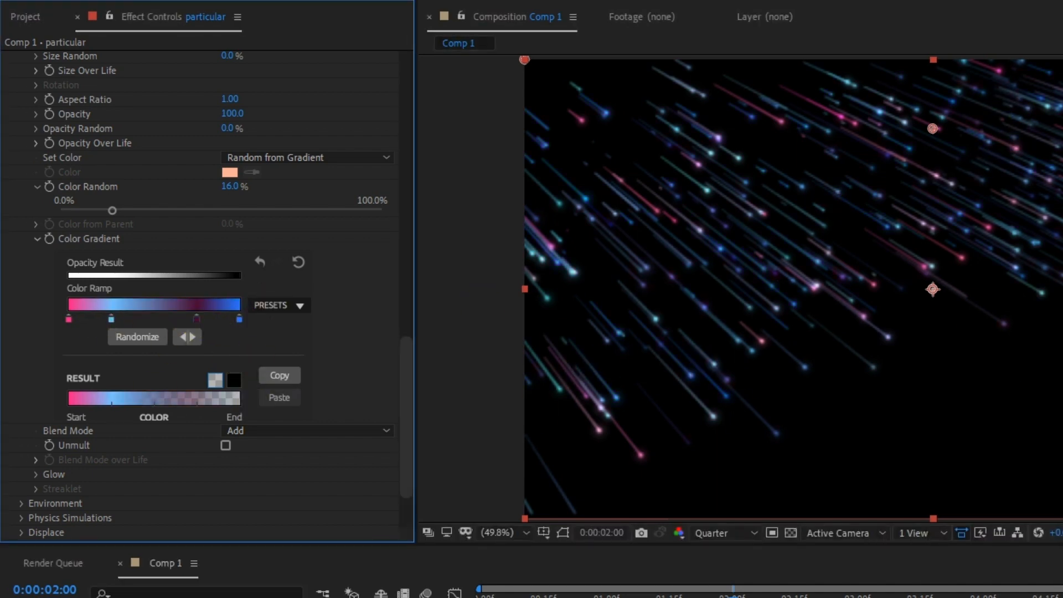
# - Hide and show System 2, System 3 and the Primary System in turn to examine what each contributes
pyautogui.scroll(5, 43, 233)
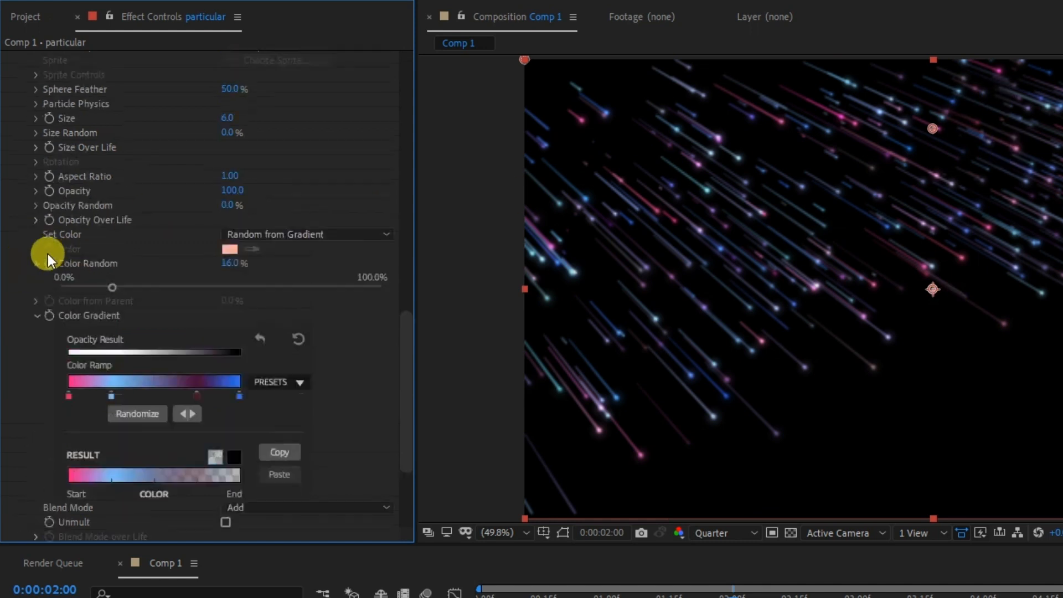
pyautogui.scroll(2, 26, 285)
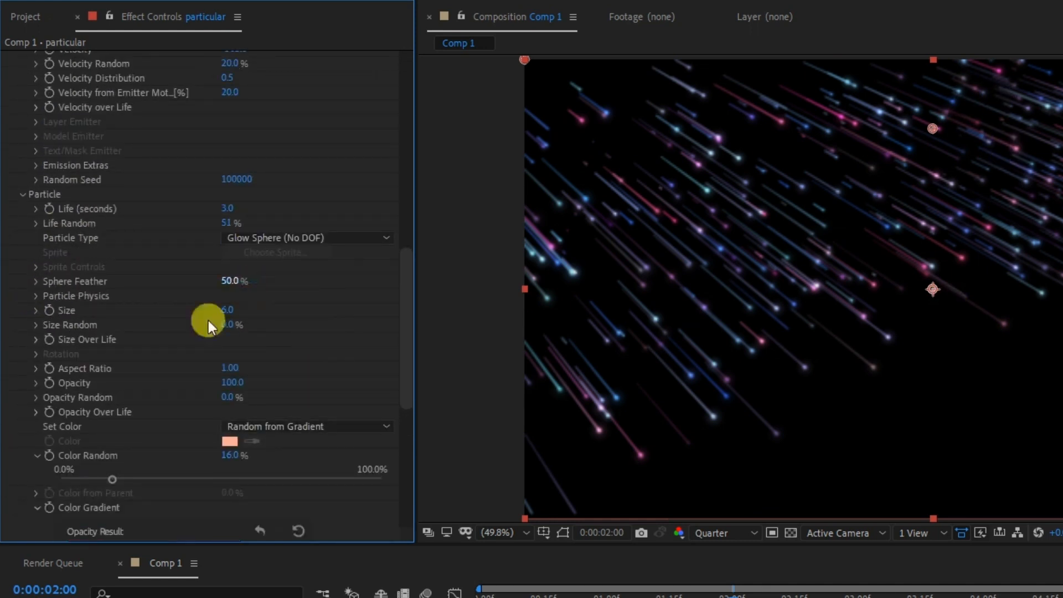
pyautogui.scroll(12, 108, 368)
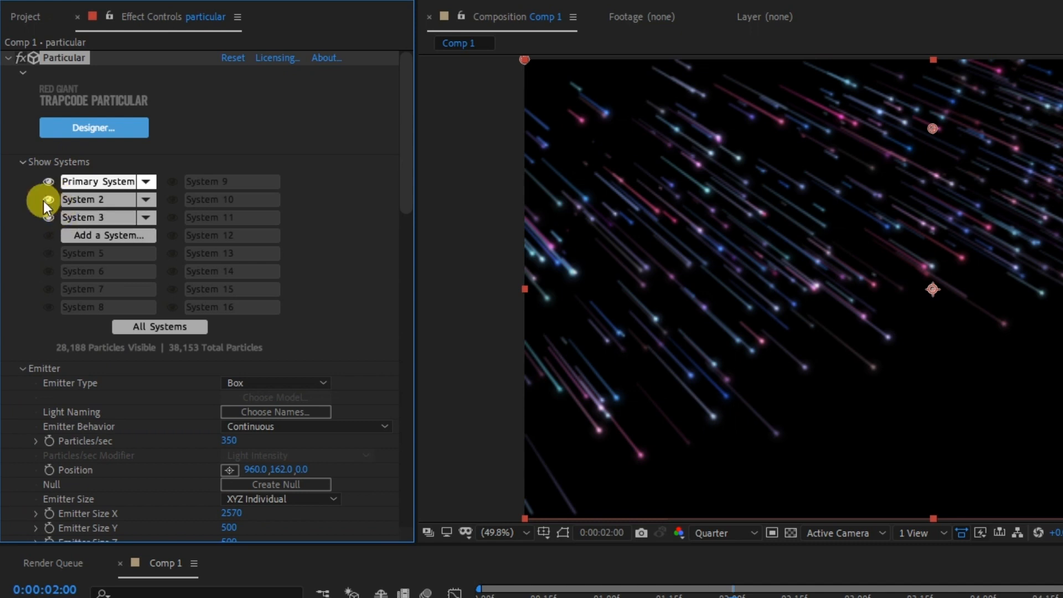
pyautogui.click(48, 199)
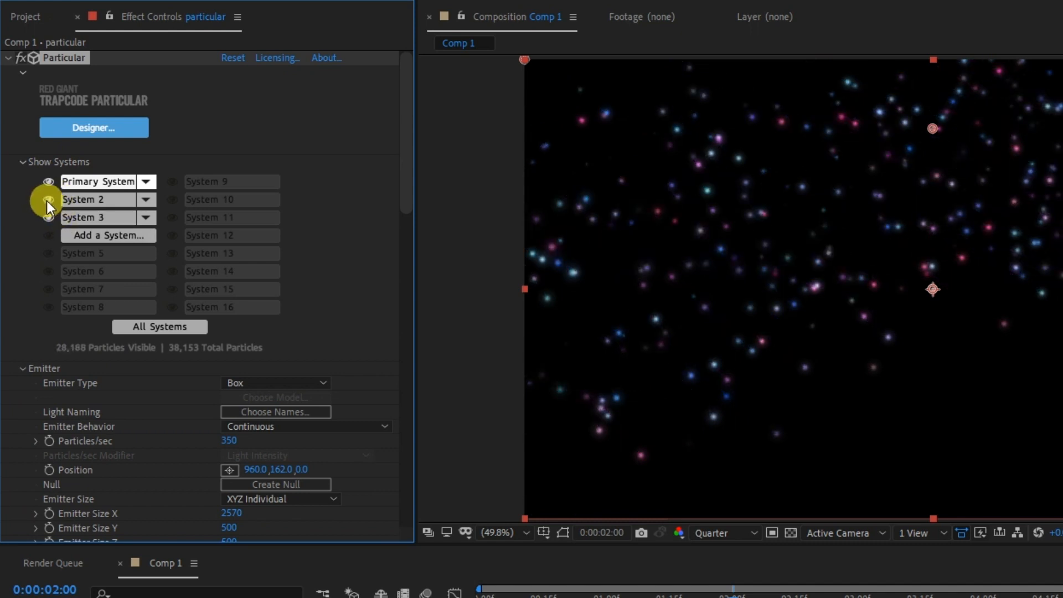
pyautogui.click(48, 199)
pyautogui.click(47, 218)
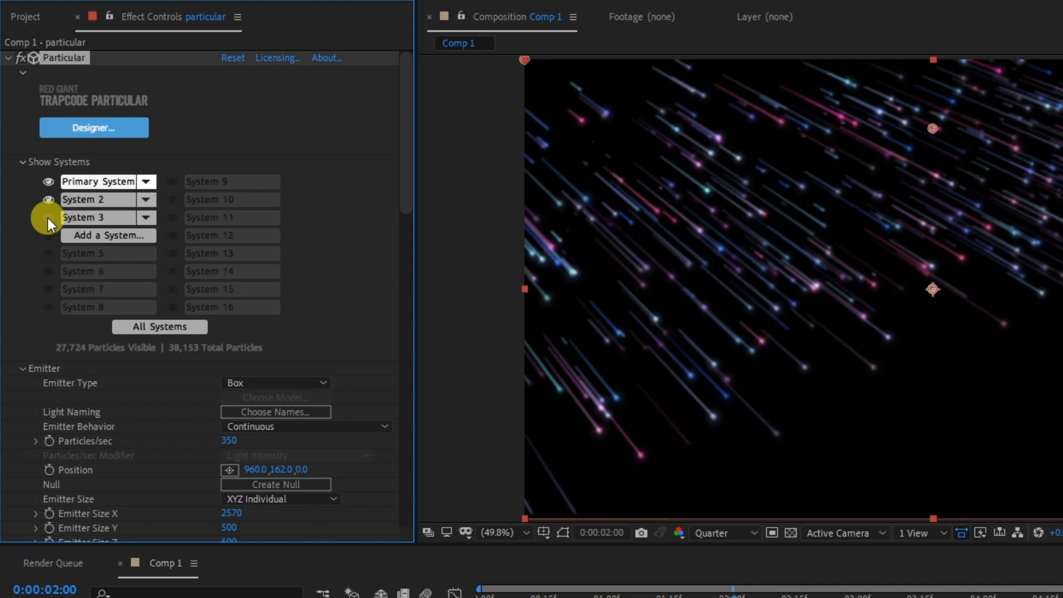
pyautogui.click(47, 219)
pyautogui.click(48, 182)
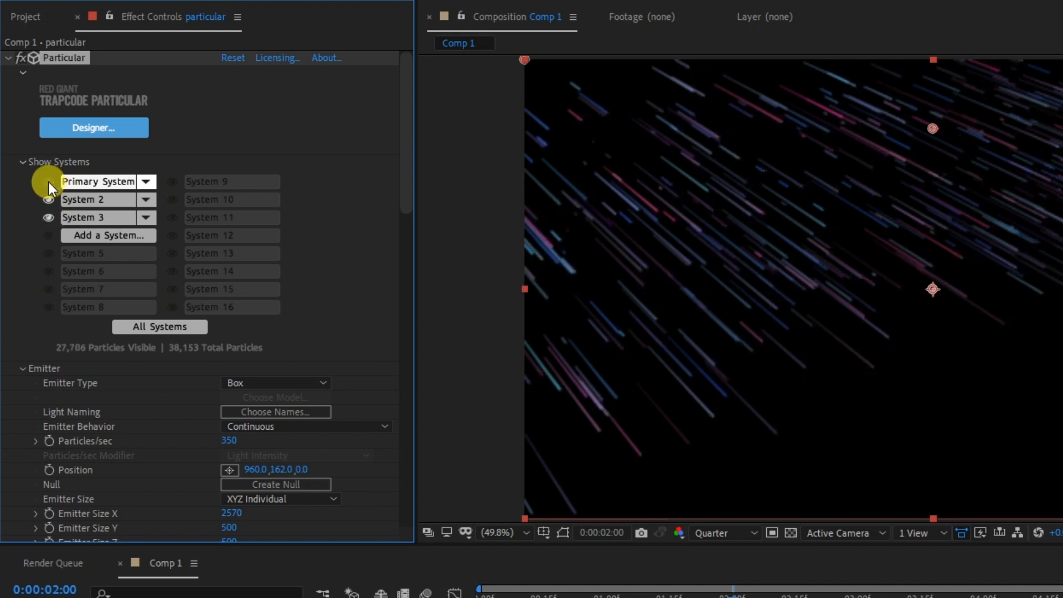
pyautogui.click(48, 183)
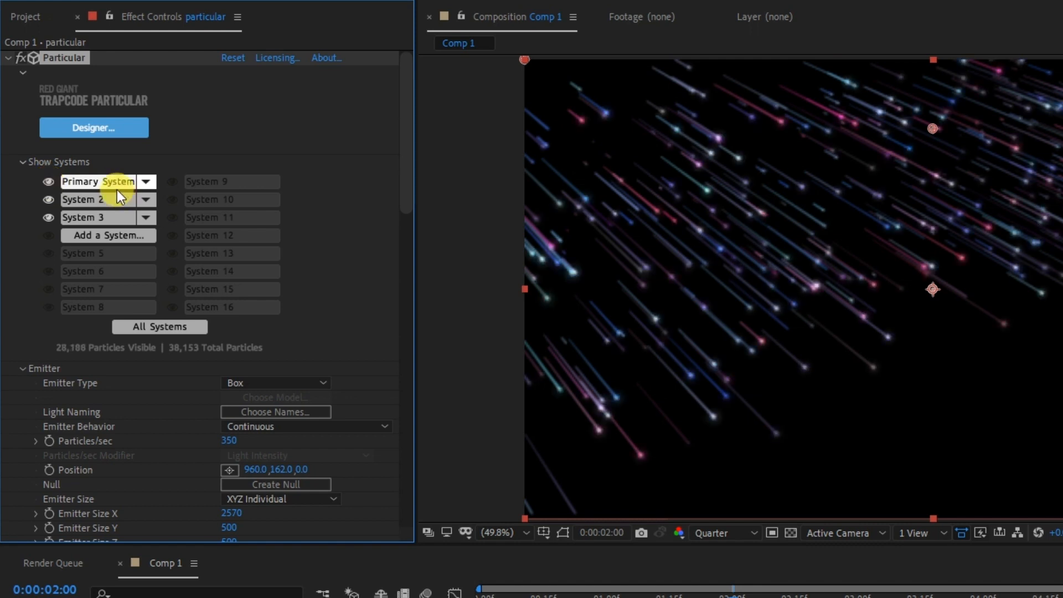
# - Give the effect controls more height and collapse the Emitter settings to keep the Particle settings in view
pyautogui.scroll(-12, 142, 423)
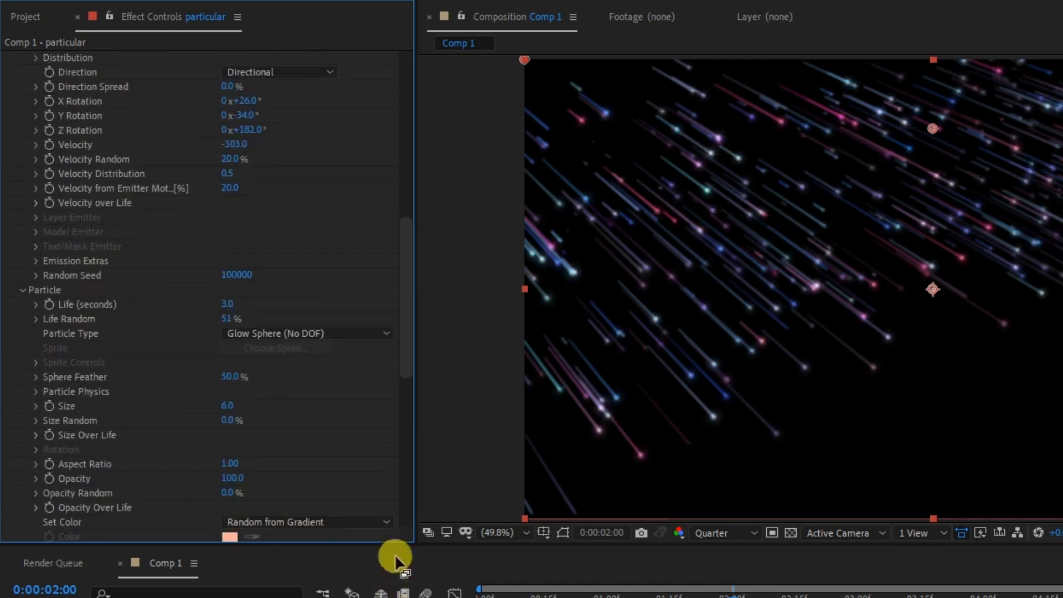
pyautogui.moveTo(390, 545); pyautogui.dragTo(390, 595)
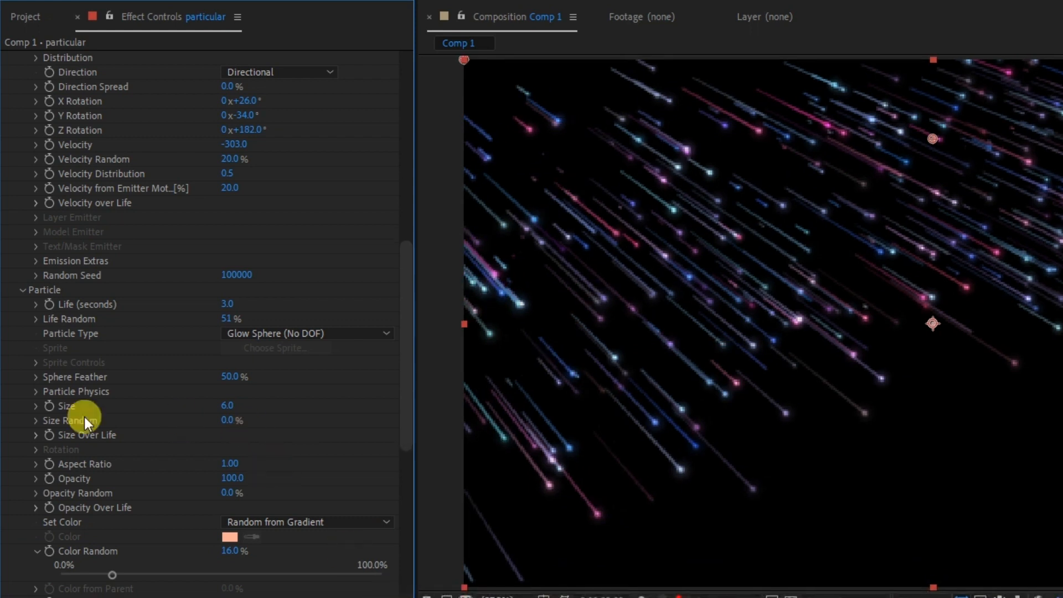
pyautogui.scroll(12, 52, 310)
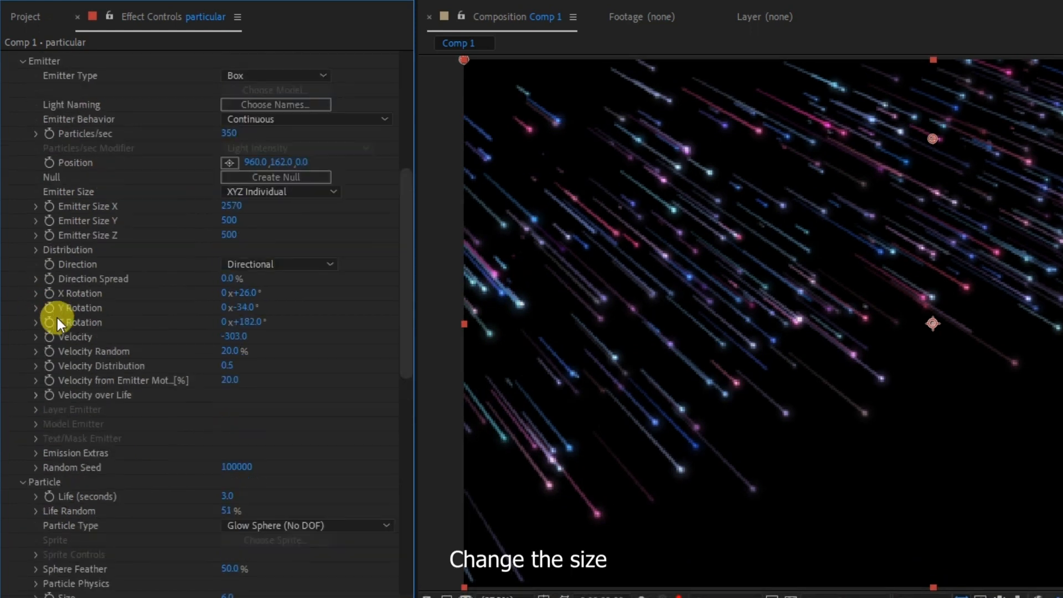
pyautogui.click(27, 250)
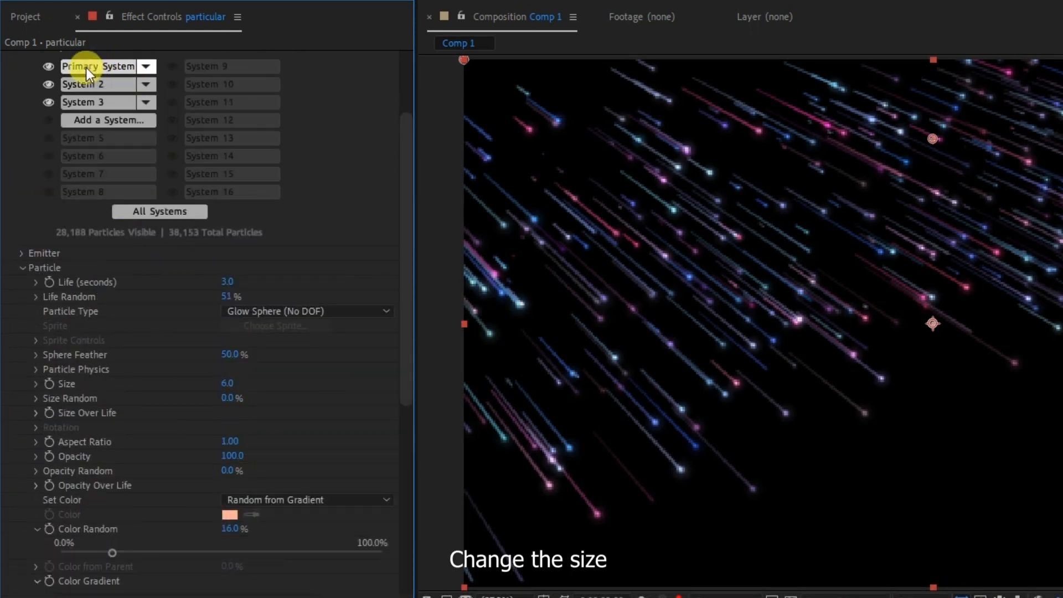
# - Try a particle size of 3 for the Primary System and check it at a higher preview resolution
pyautogui.click(226, 385)
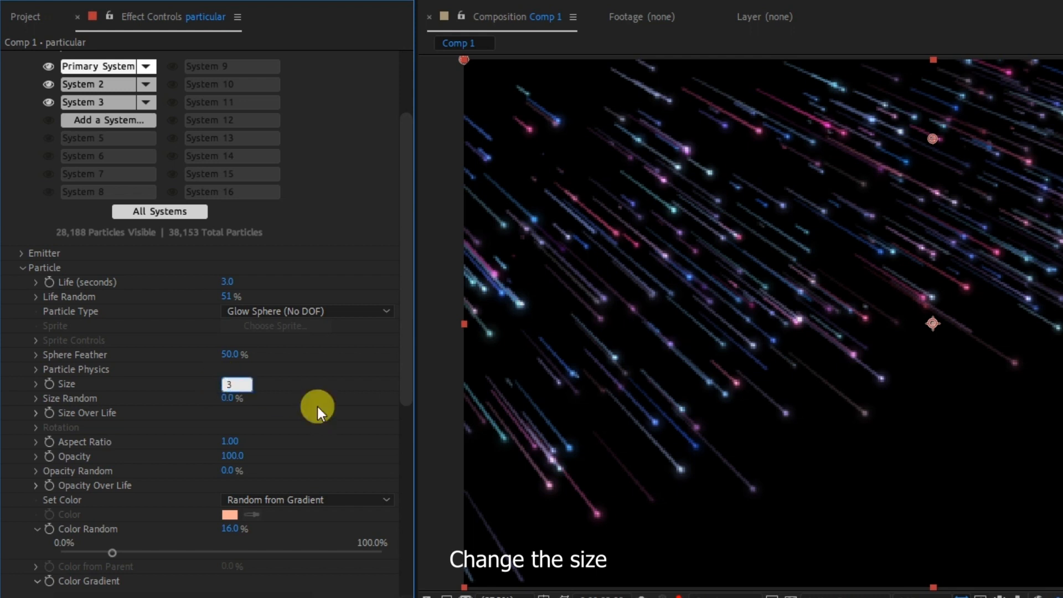
pyautogui.press('Return')
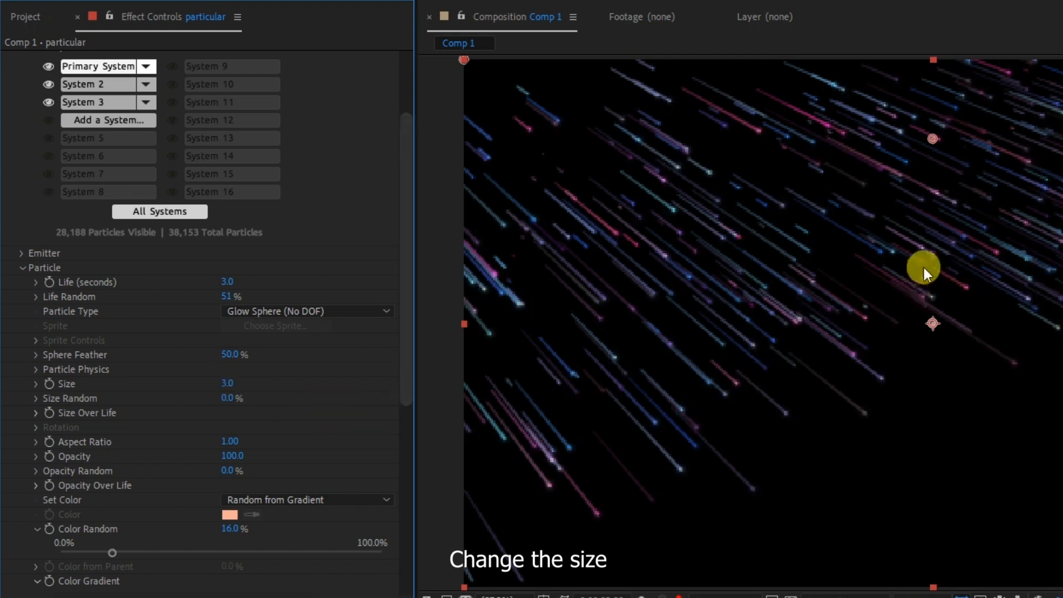
pyautogui.click(708, 597)
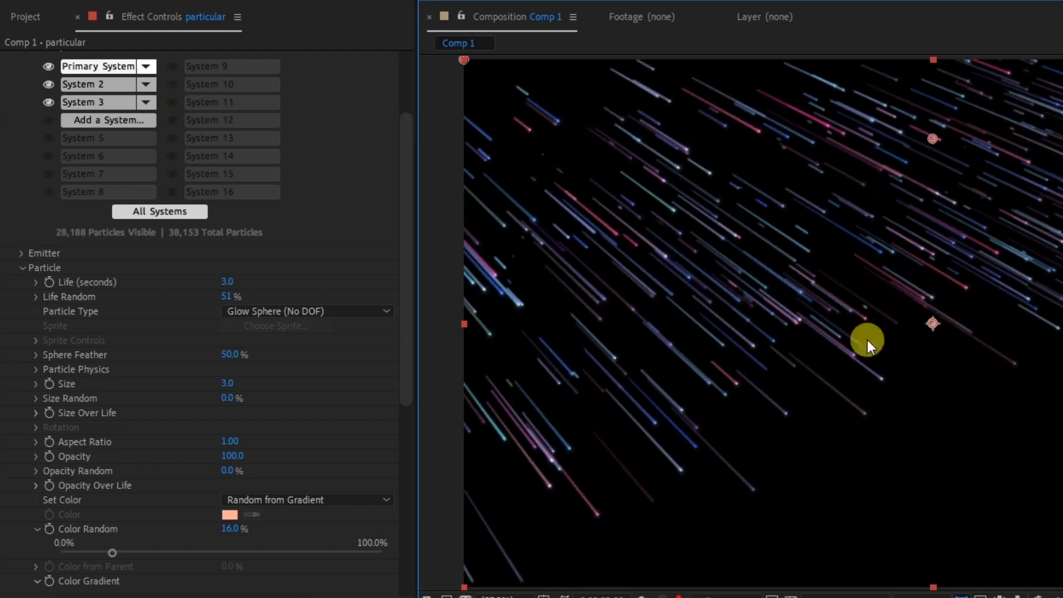
# - Set the Primary System's particle size to 4 and lower the composition's preview resolution again
pyautogui.click(239, 384)
pyautogui.write('4')
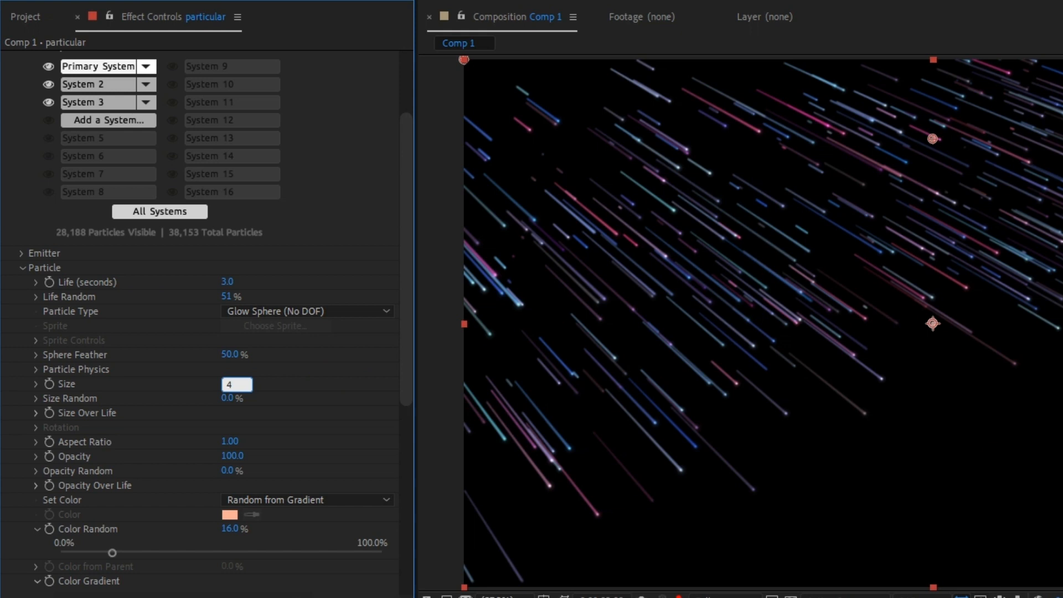
pyautogui.press('Return')
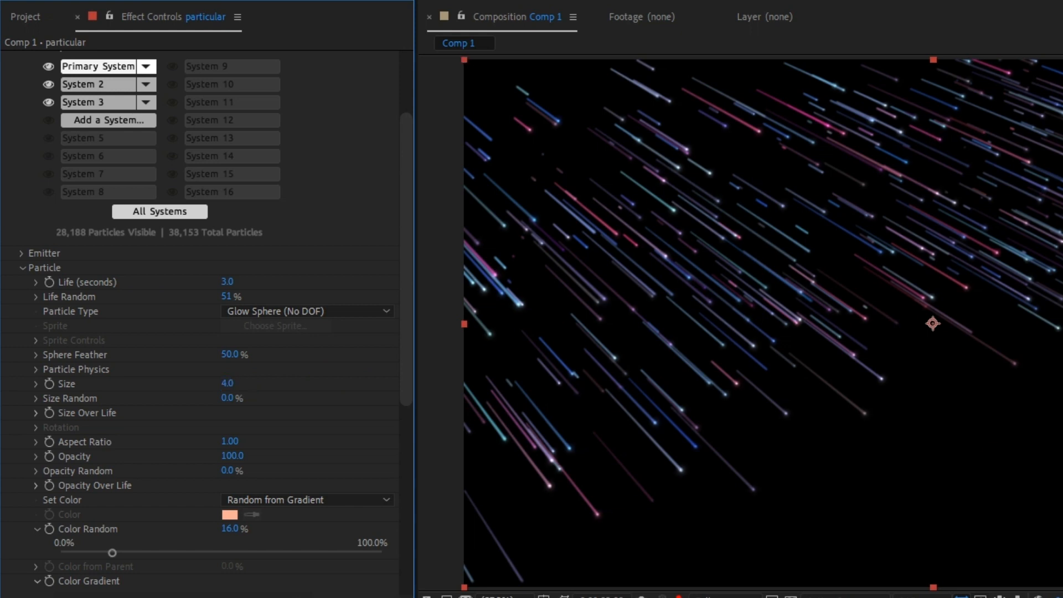
pyautogui.click(735, 595)
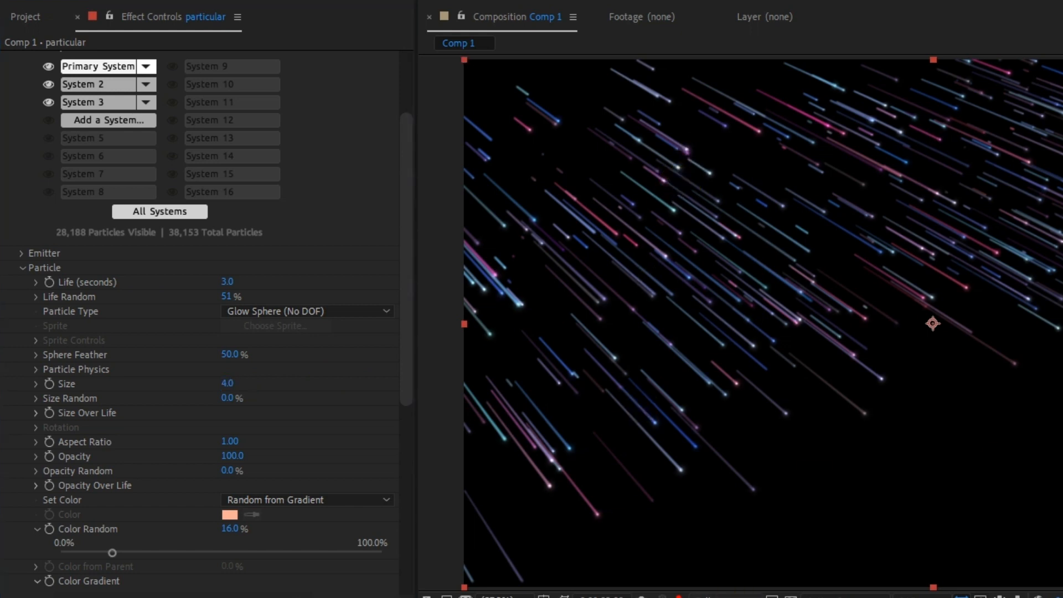
# - Make System 2 the system being edited and give the effect controls more width
pyautogui.scroll(4, 145, 374)
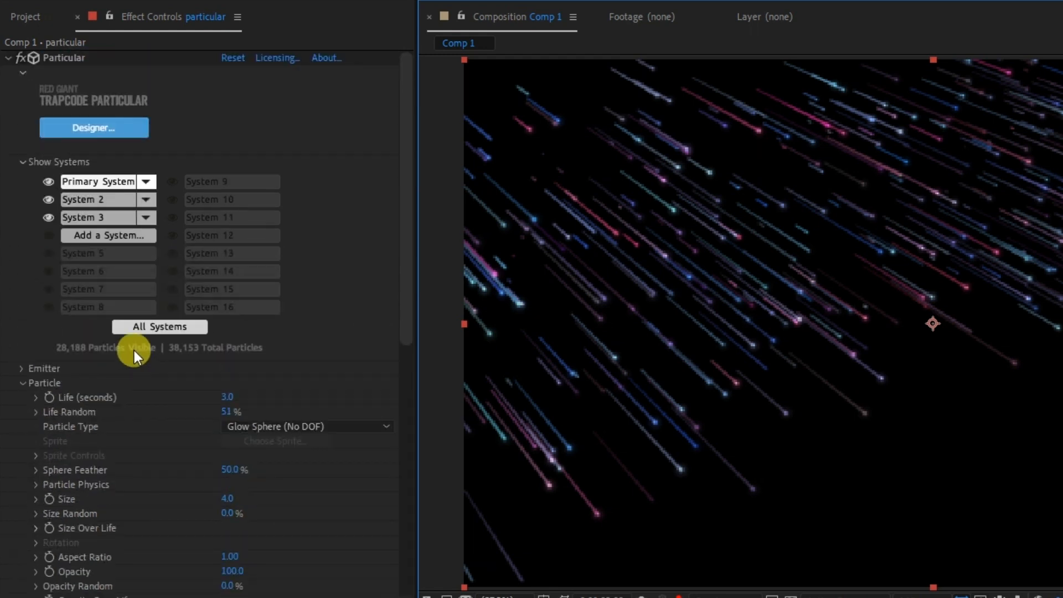
pyautogui.click(44, 204)
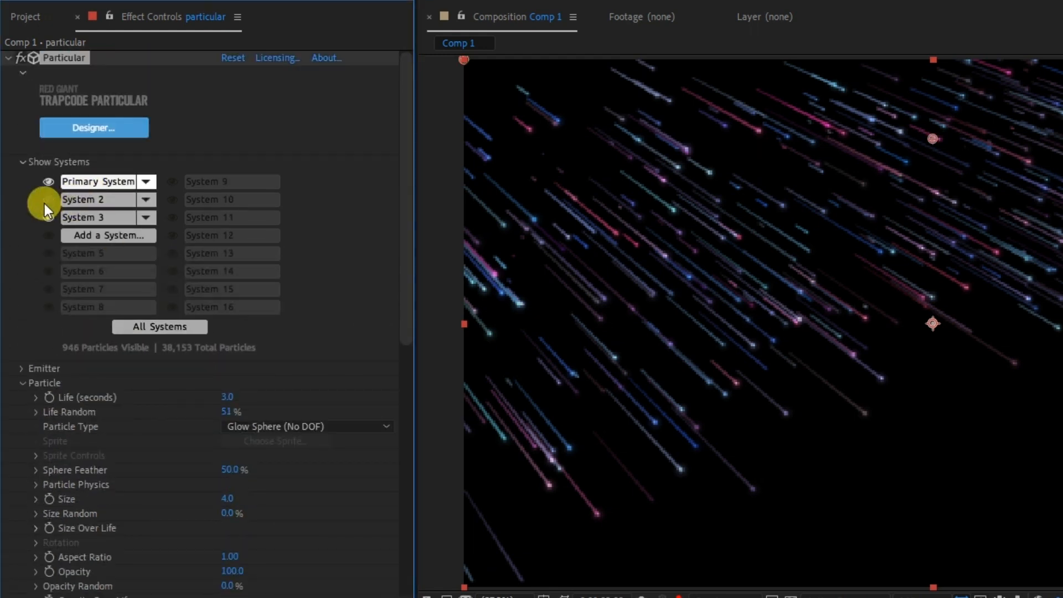
pyautogui.click(93, 200)
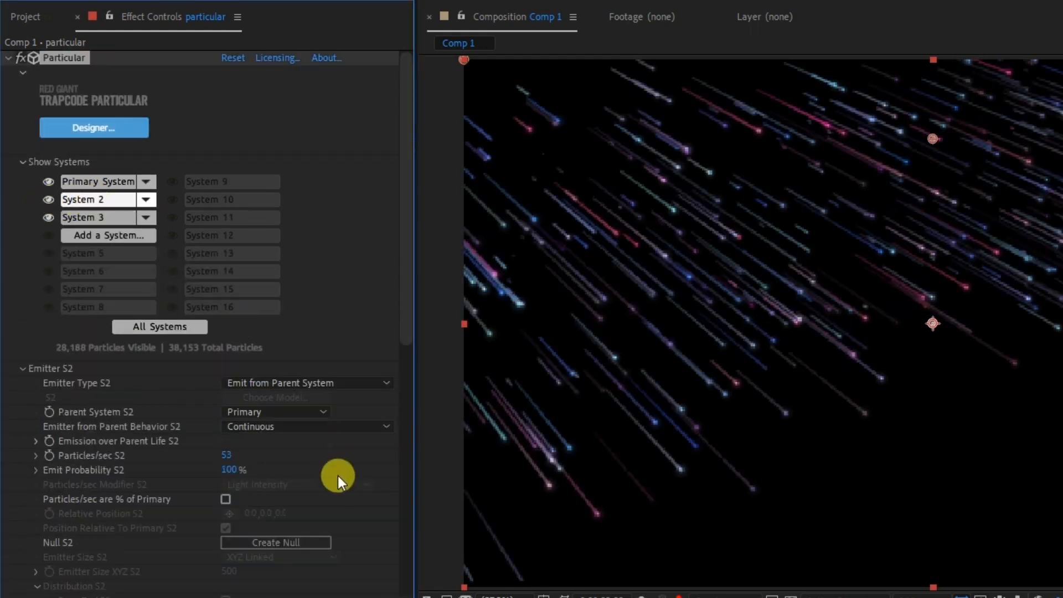
pyautogui.scroll(-5, 413, 385)
pyautogui.moveTo(442, 378); pyautogui.dragTo(471, 379)
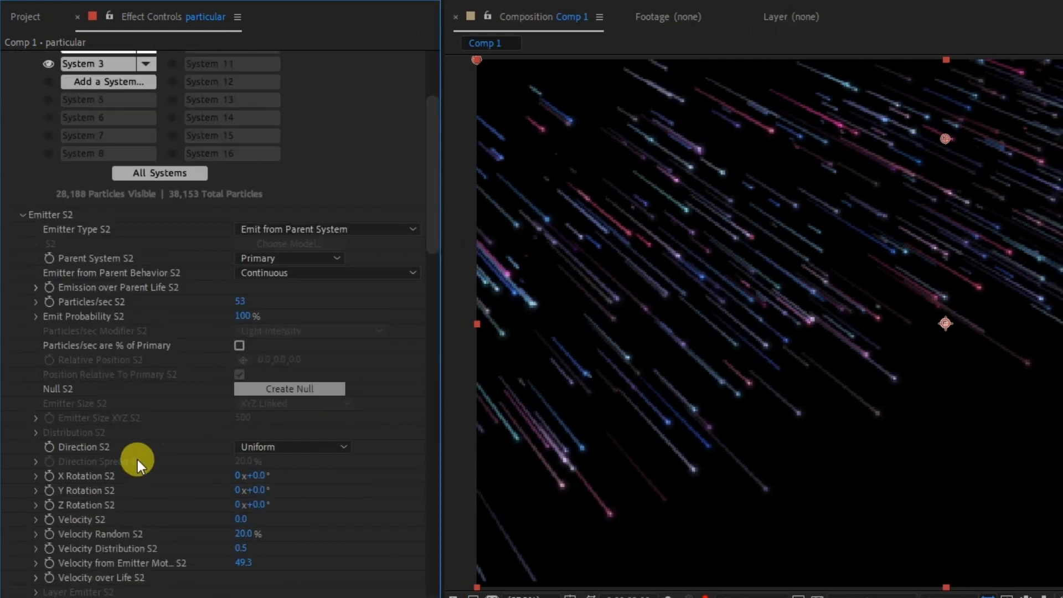
# - Set the particle life of System 2 to 7.5 seconds
pyautogui.scroll(-6, 142, 444)
pyautogui.scroll(-2, 158, 394)
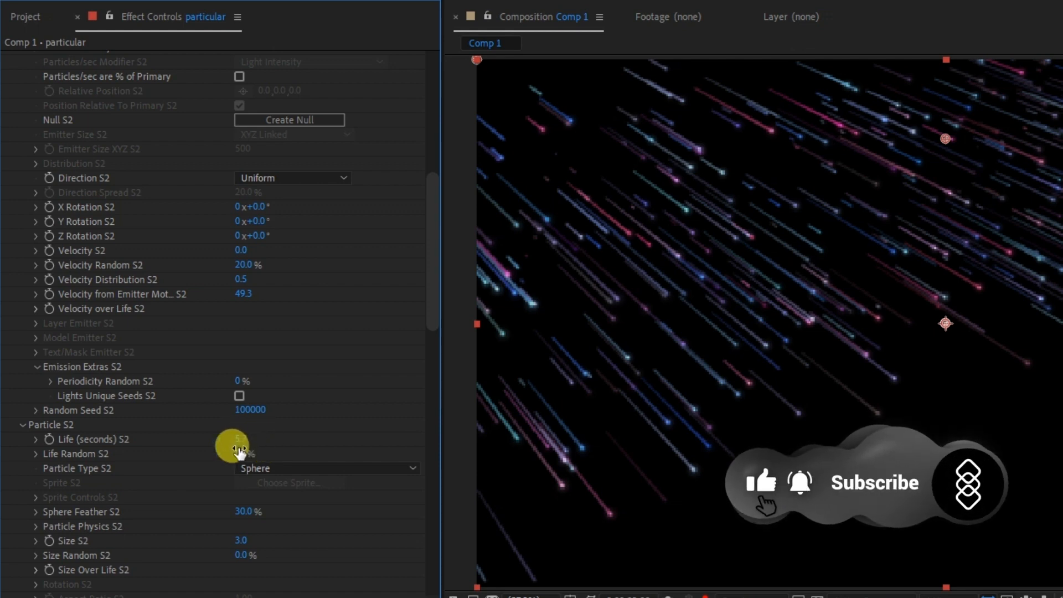
pyautogui.moveTo(240, 440); pyautogui.dragTo(250, 441)
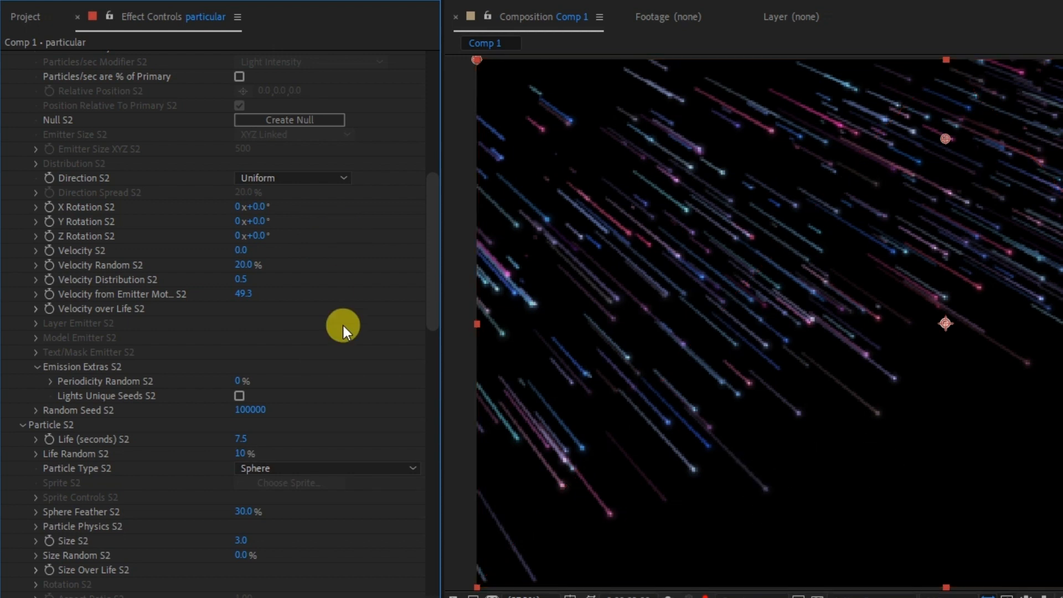
# - Try a Z rotation of 24° on System 2's emitter, undo it, and set the Y rotation to 10°
pyautogui.scroll(3, 343, 325)
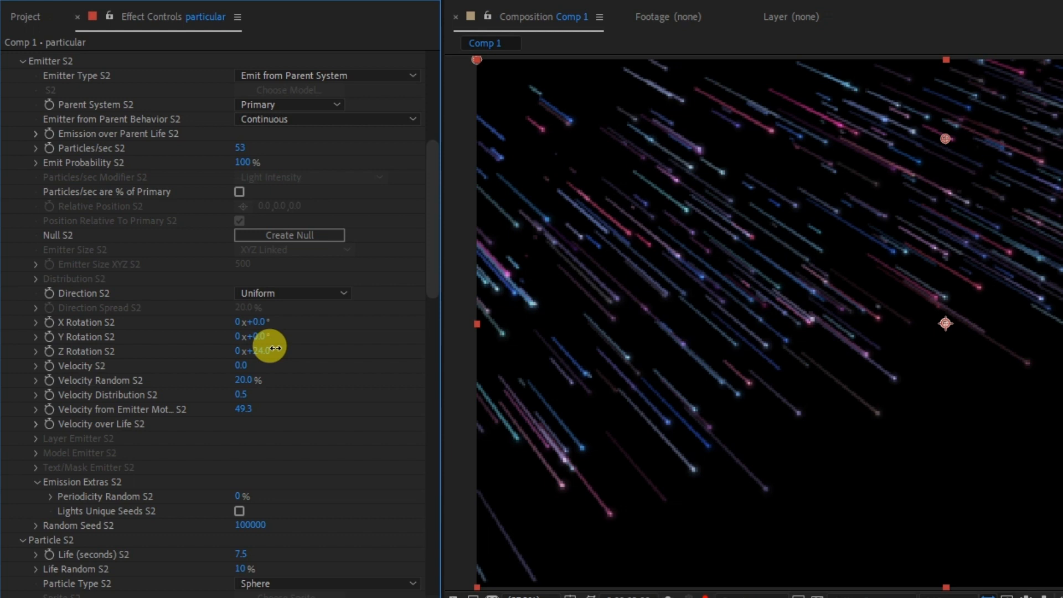
pyautogui.moveTo(261, 337); pyautogui.dragTo(285, 336)
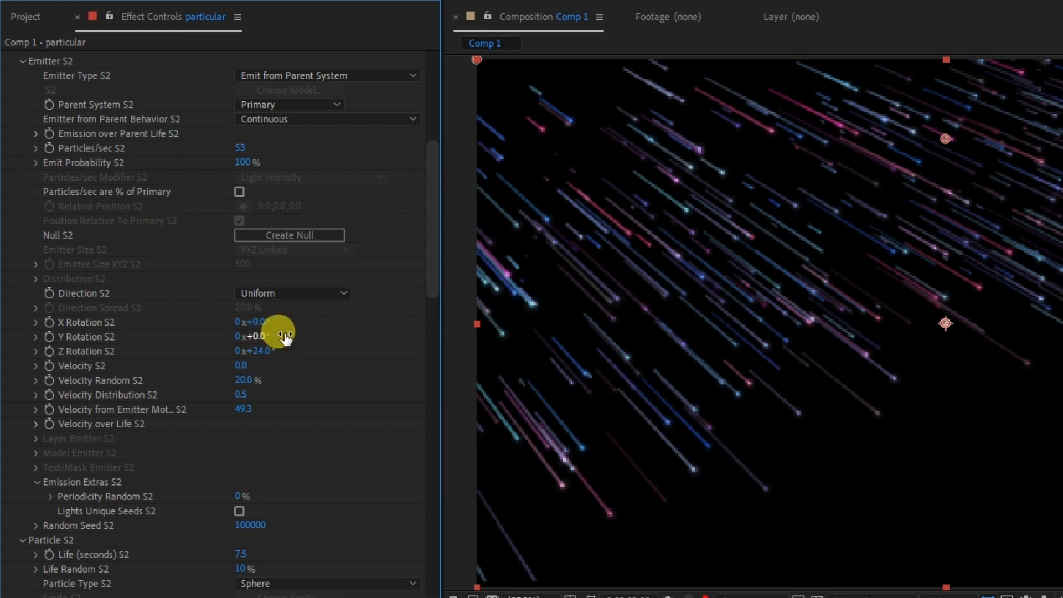
pyautogui.hotkey('ctrl', 'z')
pyautogui.hotkey('ctrl', 'z')
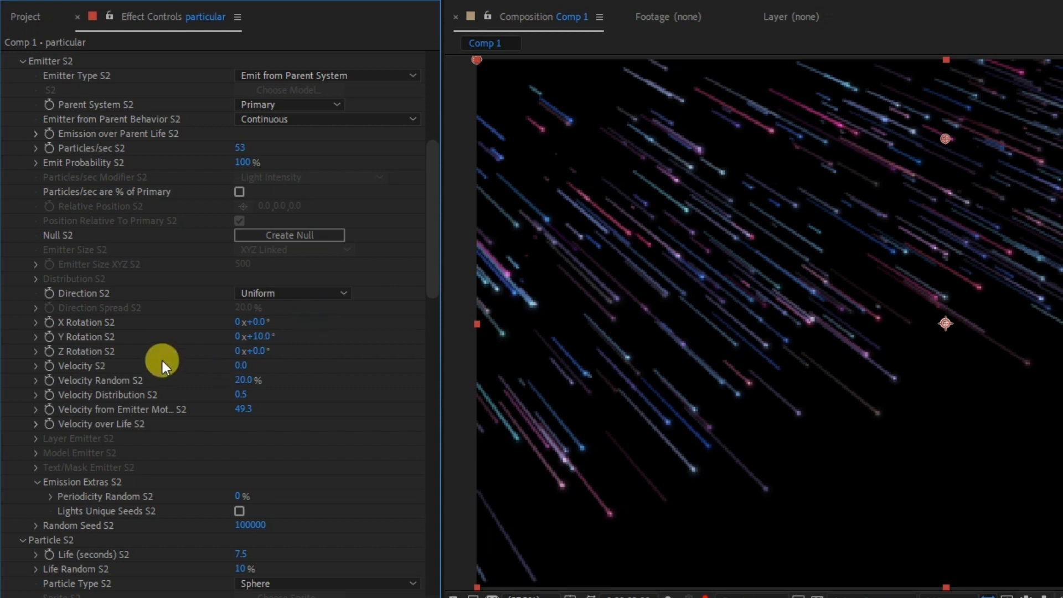
# - Return to the Primary System, expand its Emitter settings and create a null linked to the emitter
pyautogui.scroll(5, 145, 360)
pyautogui.click(102, 181)
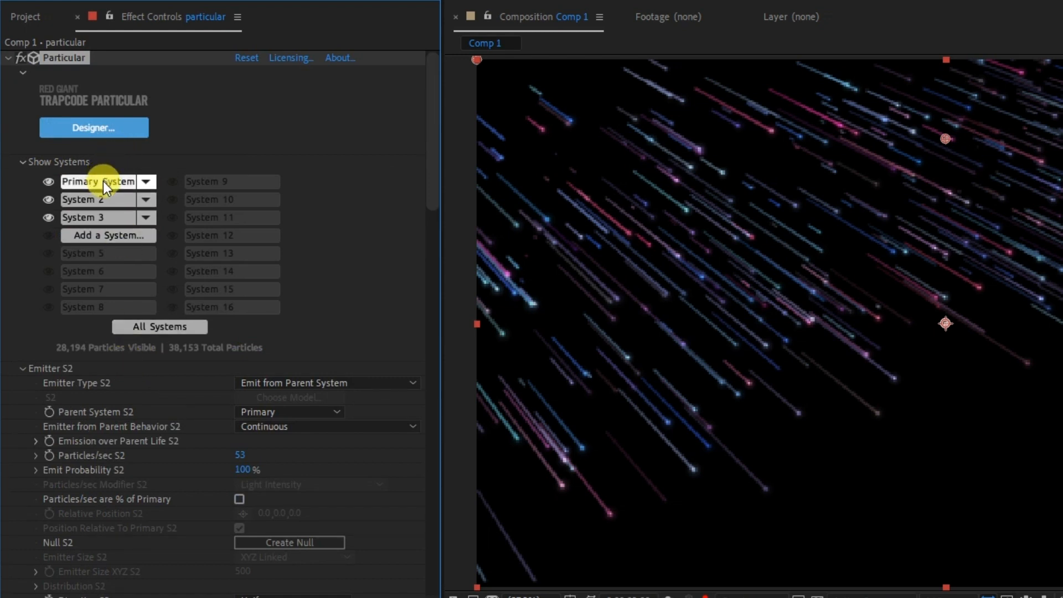
pyautogui.scroll(-2, 22, 368)
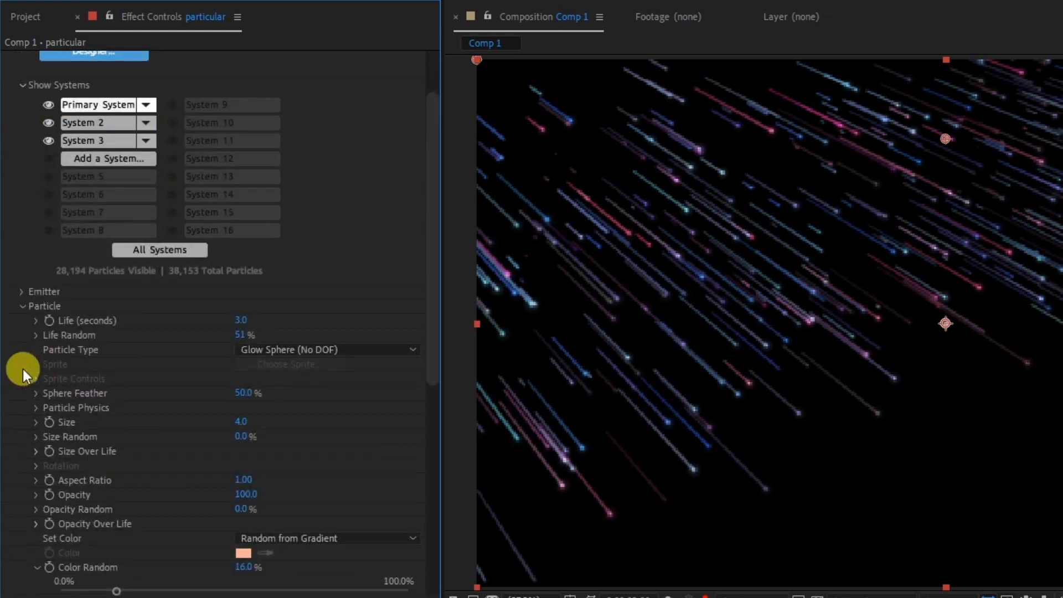
pyautogui.click(18, 292)
pyautogui.scroll(-2, 18, 291)
pyautogui.click(311, 313)
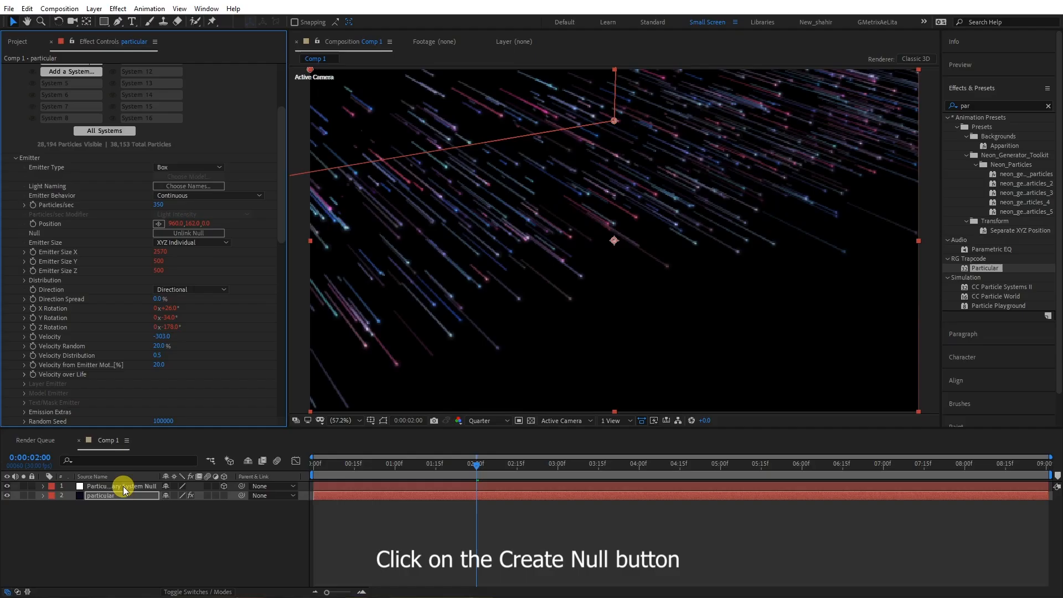
# - Reveal the Primary System null's rotation and set it to -9° on Y and 182° on Z
pyautogui.click(124, 487)
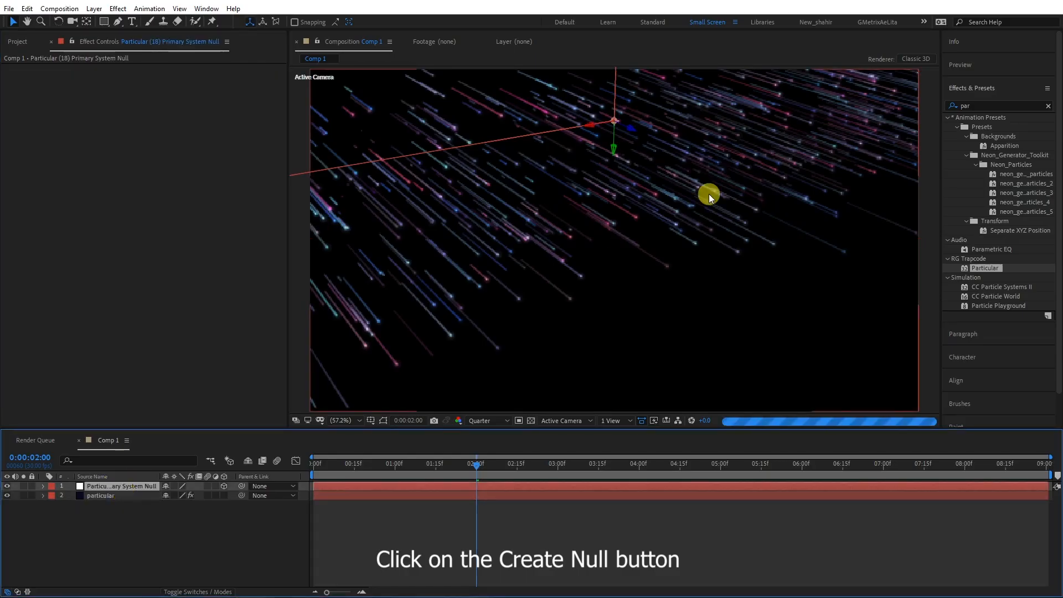
pyautogui.press(',')
pyautogui.press('r')
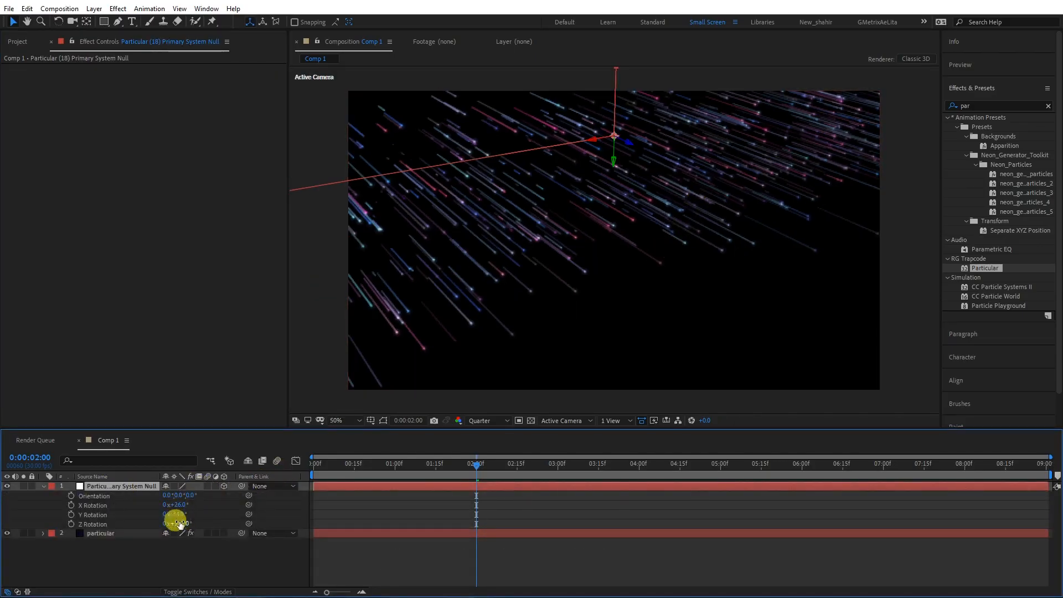
pyautogui.moveTo(179, 524); pyautogui.dragTo(198, 518)
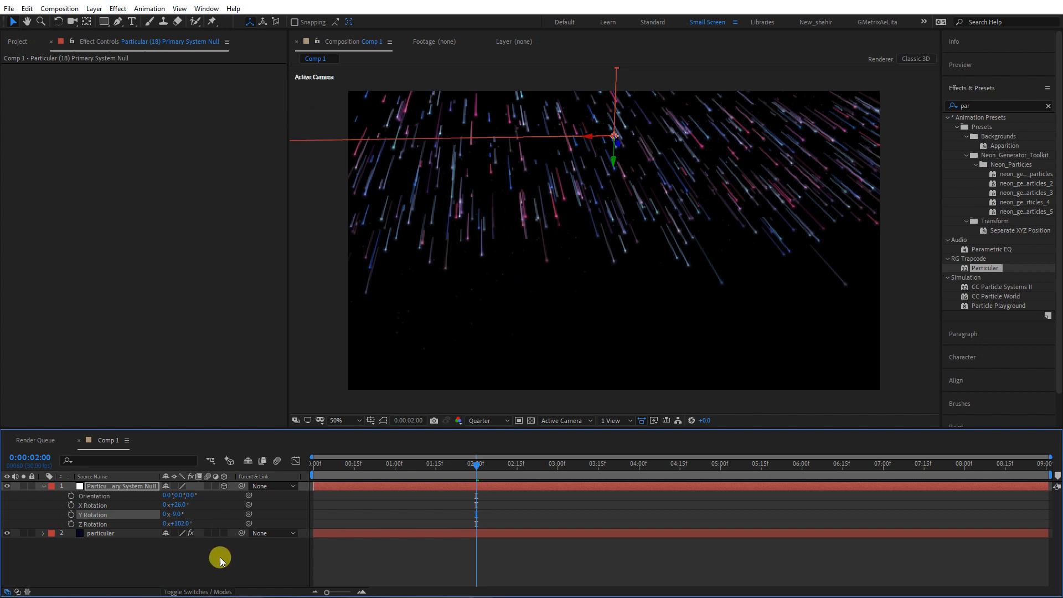
# - Add a new camera to Comp 1 with the offered settings
pyautogui.rightClick(221, 556)
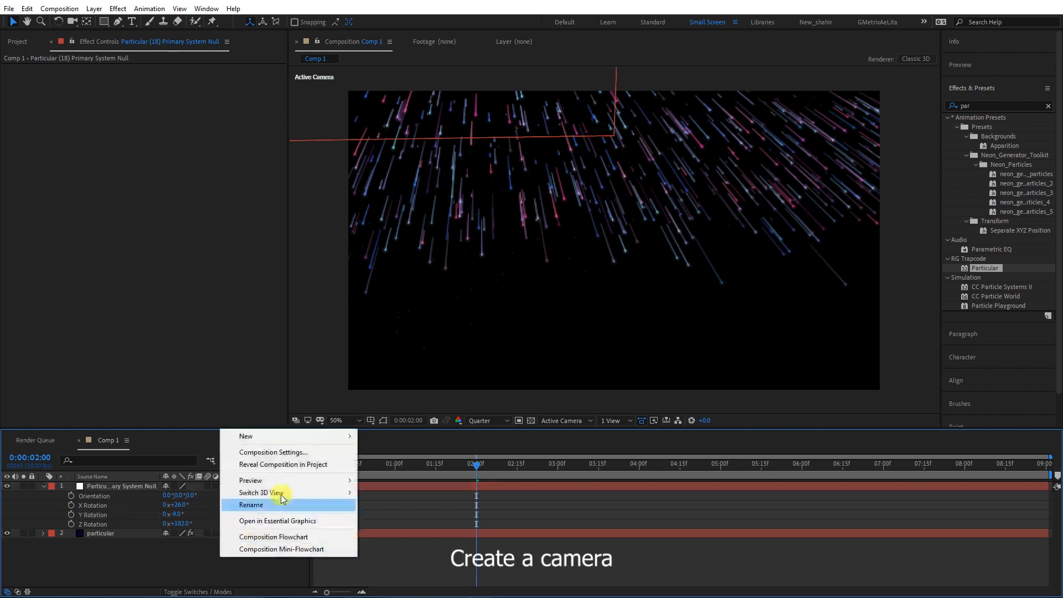
pyautogui.moveTo(254, 436)
pyautogui.click(382, 473)
pyautogui.click(480, 410)
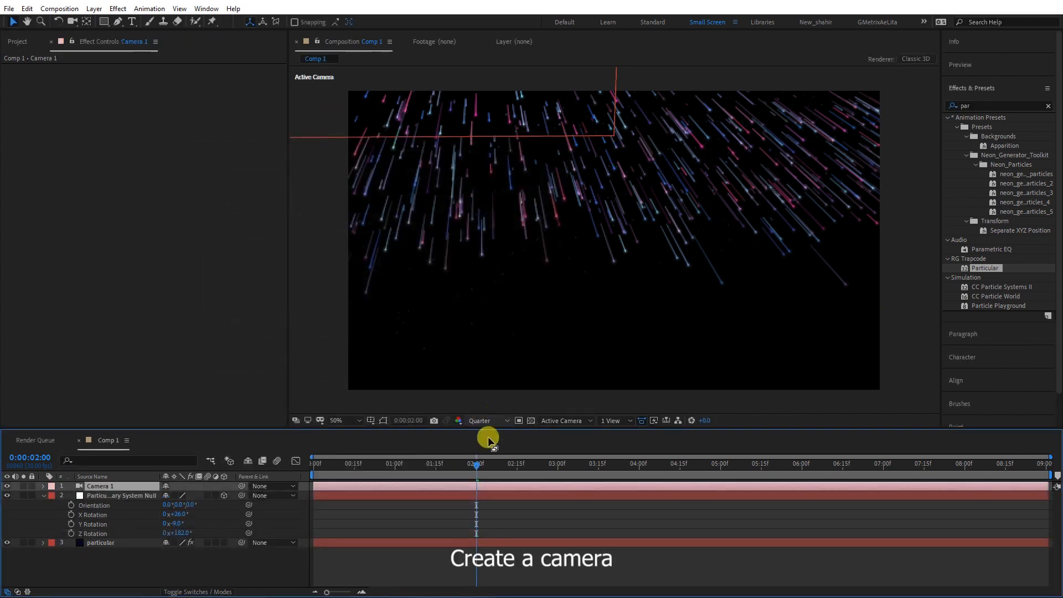
# - Reposition the camera so the rays stream down the frame, and preview the motion up to 0:00:03:14
pyautogui.click(72, 22)
pyautogui.moveTo(605, 218); pyautogui.dragTo(612, 179)
pyautogui.press('c')
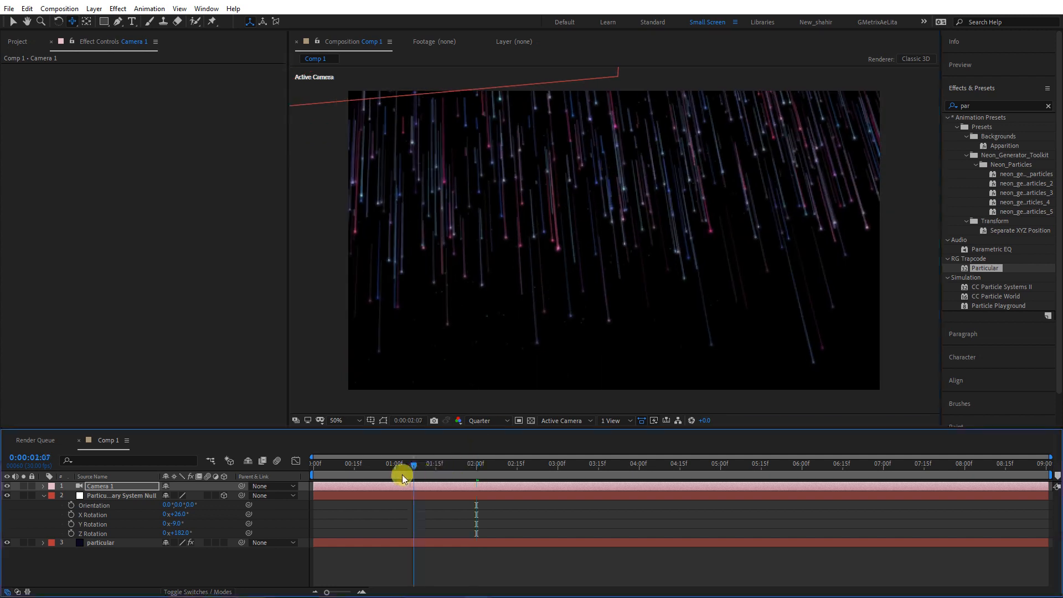
pyautogui.moveTo(402, 474); pyautogui.dragTo(596, 471)
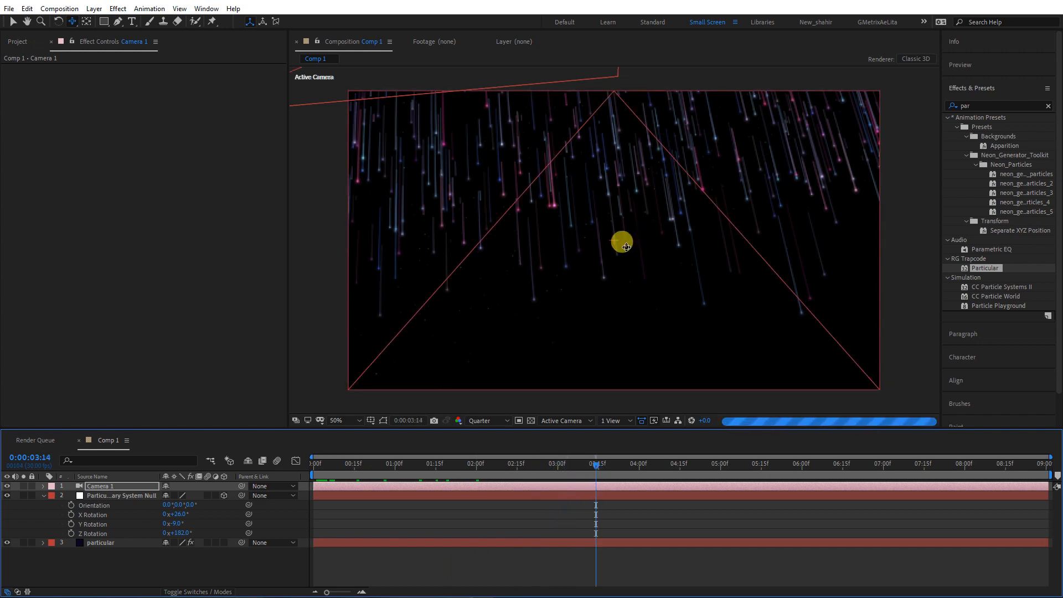
pyautogui.press('v')
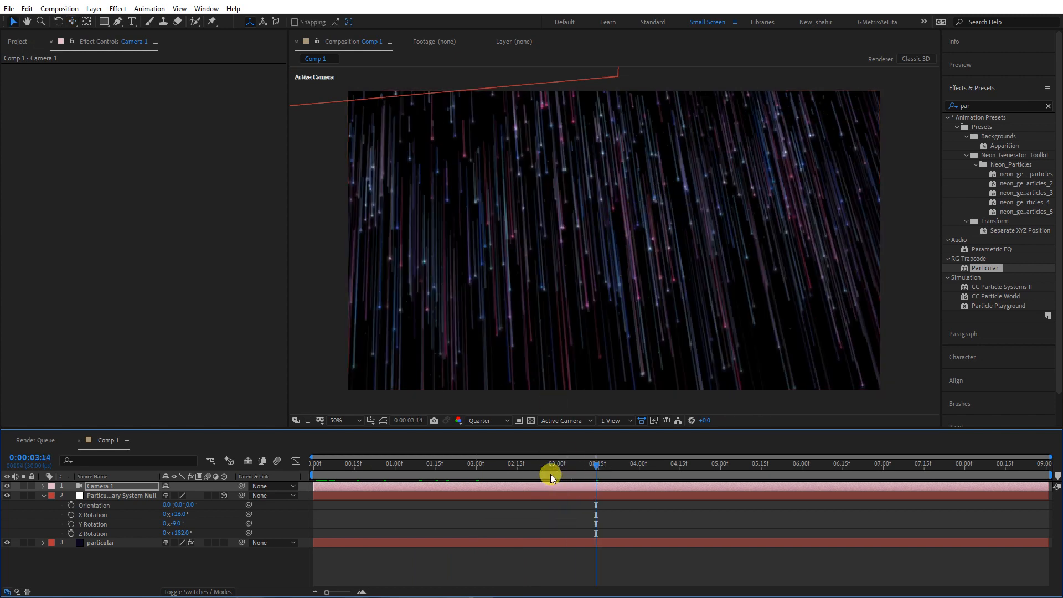
# - Place the current time at 0:00:01:20 and pre-compose the camera, null and particular layers as Pre-comp 1
pyautogui.click(449, 470)
pyautogui.click(44, 496)
pyautogui.moveTo(178, 541); pyautogui.dragTo(101, 483)
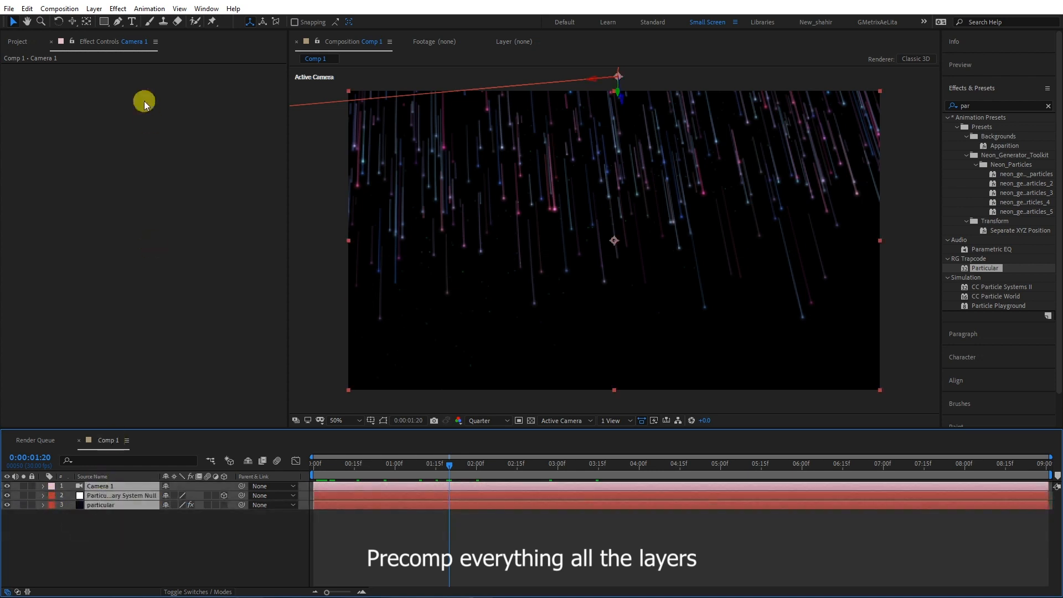
pyautogui.click(94, 8)
pyautogui.click(178, 402)
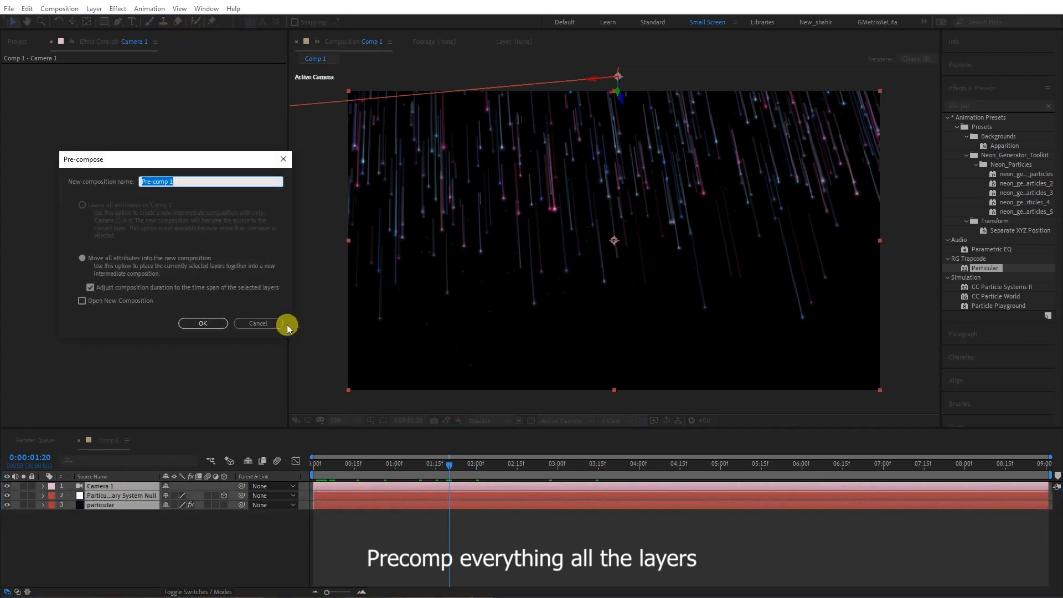
pyautogui.click(217, 326)
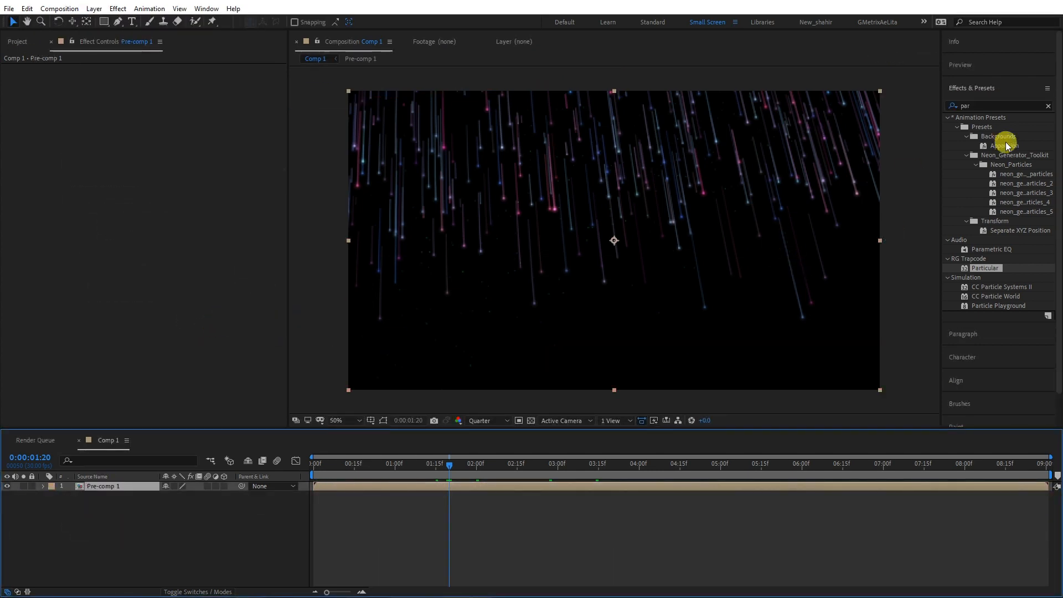
# - Apply the CC Cylinder effect to Pre-comp 1 and expand its Rotation settings
pyautogui.click(969, 105)
pyautogui.write('cc c')
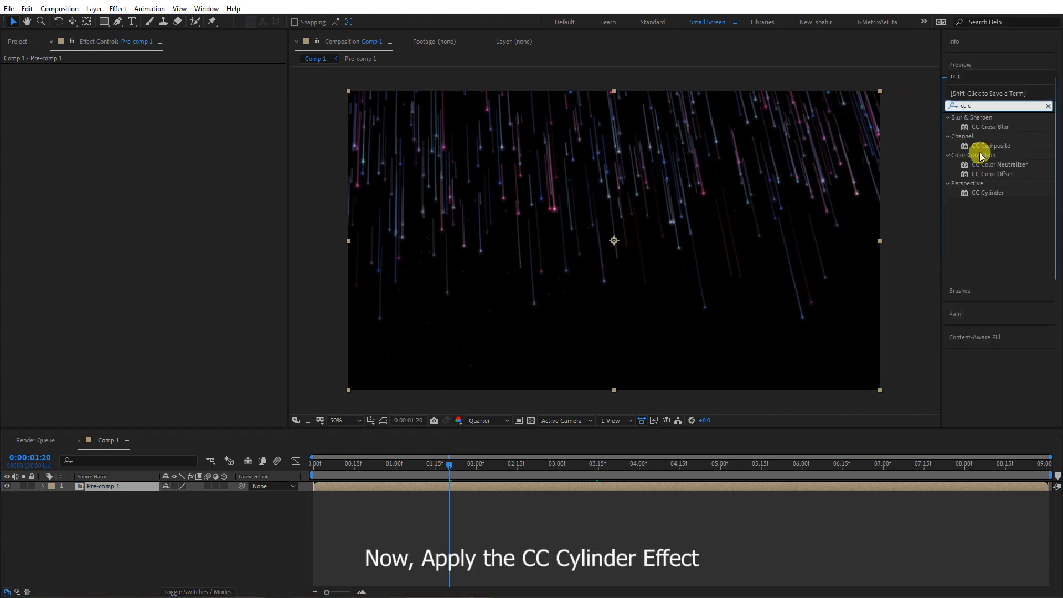
pyautogui.moveTo(991, 193); pyautogui.dragTo(603, 292)
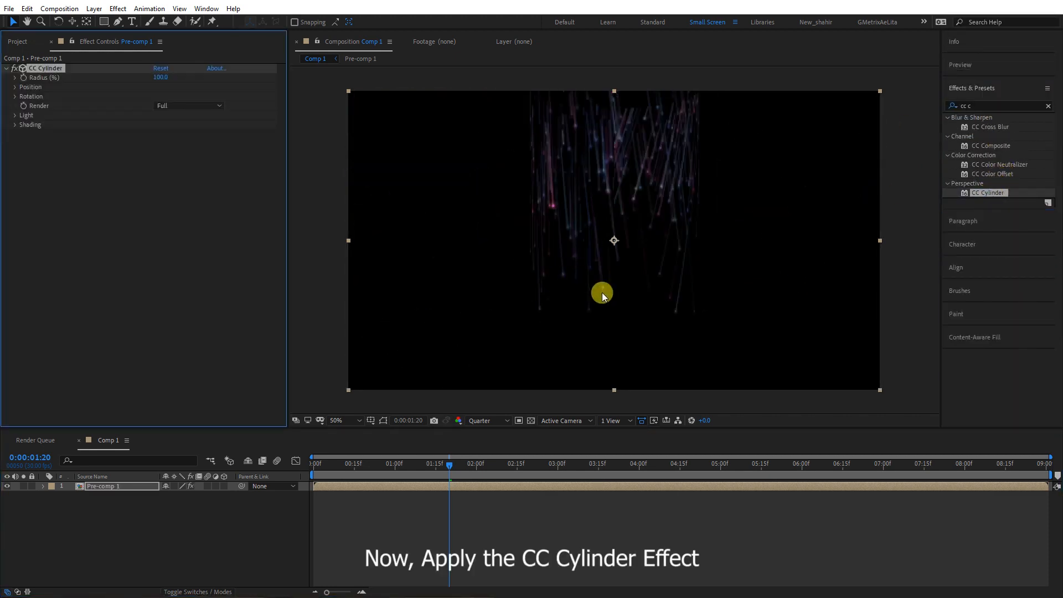
pyautogui.click(15, 97)
# - Try rotating the cylinder about its Y and Z axes, undoing each change
pyautogui.moveTo(169, 138); pyautogui.dragTo(178, 166)
pyautogui.hotkey('ctrl', 'z')
pyautogui.click(165, 169)
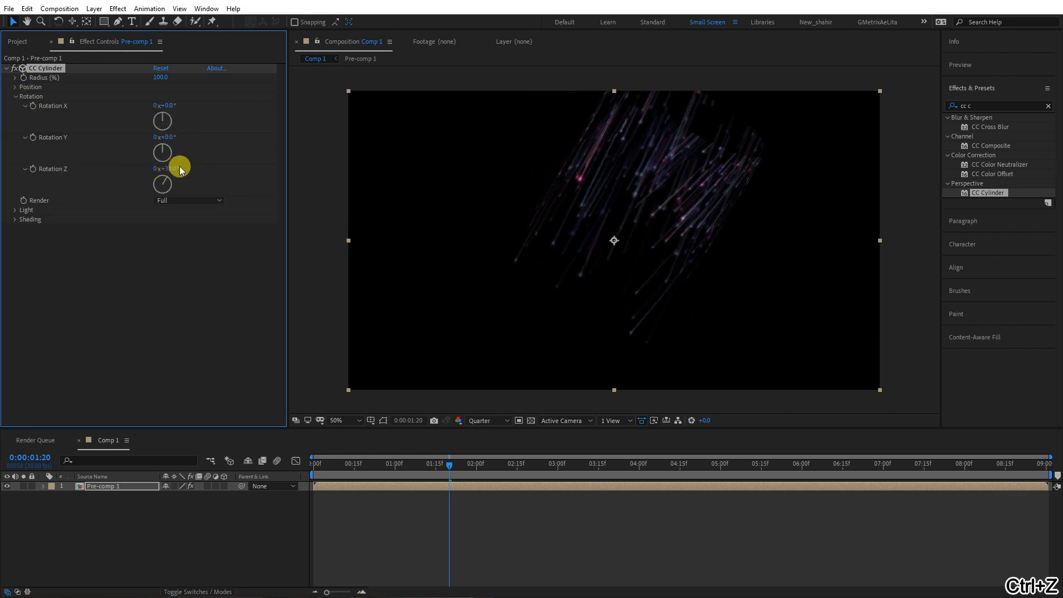
pyautogui.hotkey('ctrl', 'z')
# - Set the cylinder's X rotation to -88° and its radius to 47%, checking the look at other times
pyautogui.moveTo(161, 104); pyautogui.dragTo(113, 105)
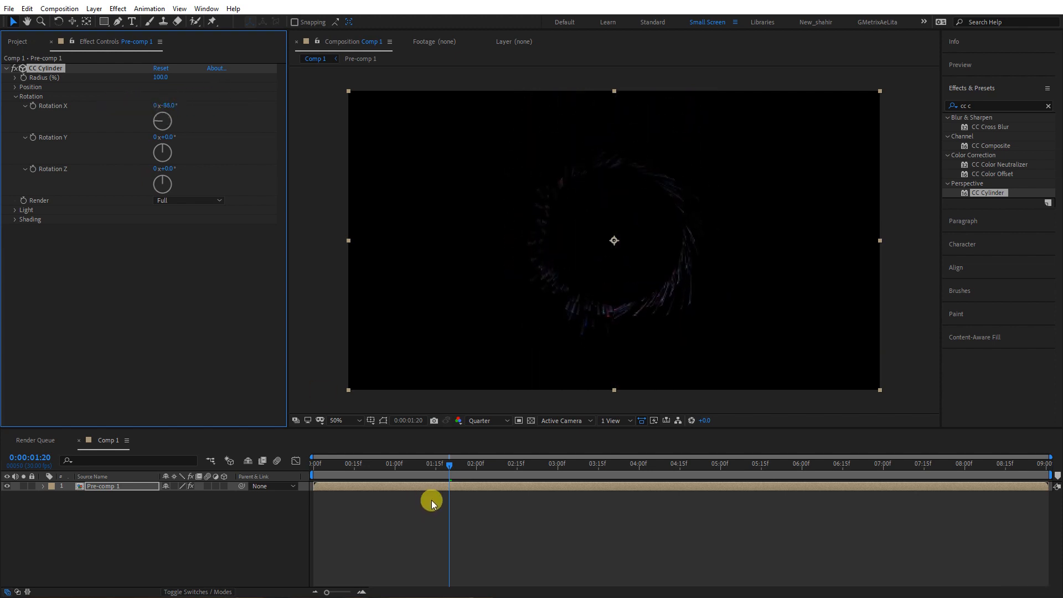
pyautogui.moveTo(530, 464); pyautogui.dragTo(467, 470)
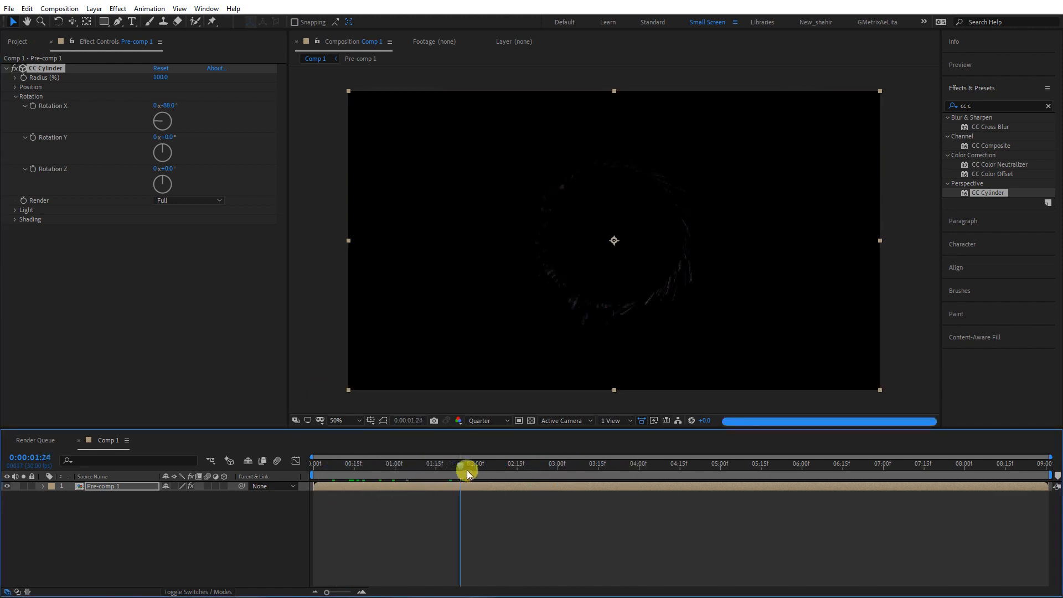
pyautogui.moveTo(157, 77)
pyautogui.mouseDown()
pyautogui.moveTo(173, 76)
pyautogui.moveTo(138, 83)
pyautogui.moveTo(227, 68)
pyautogui.moveTo(159, 77)
pyautogui.moveTo(150, 90)
pyautogui.mouseUp()
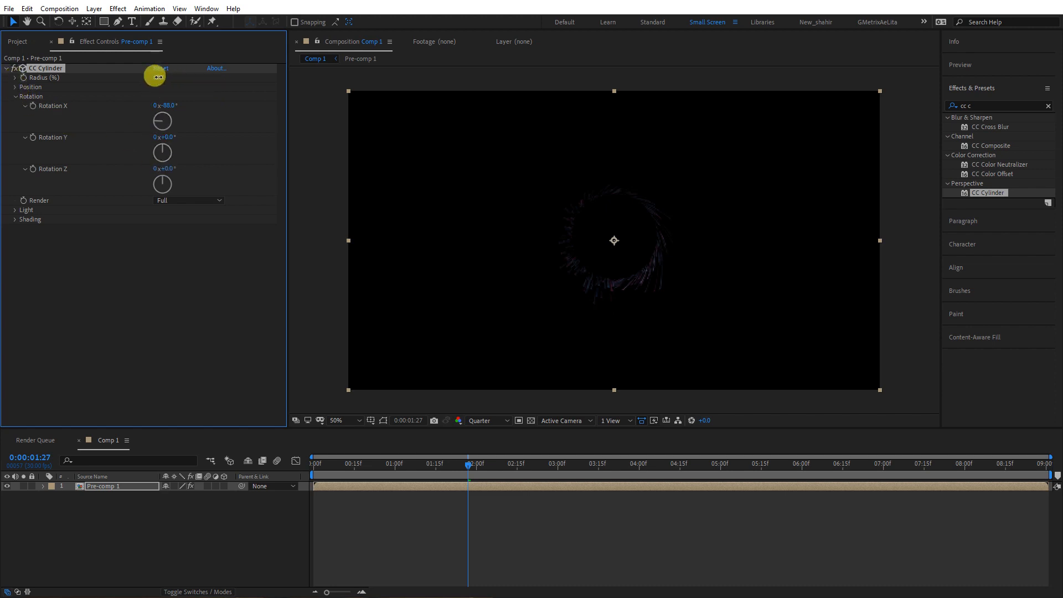
pyautogui.moveTo(157, 77)
pyautogui.mouseDown()
pyautogui.moveTo(259, 60)
pyautogui.moveTo(163, 85)
pyautogui.mouseUp()
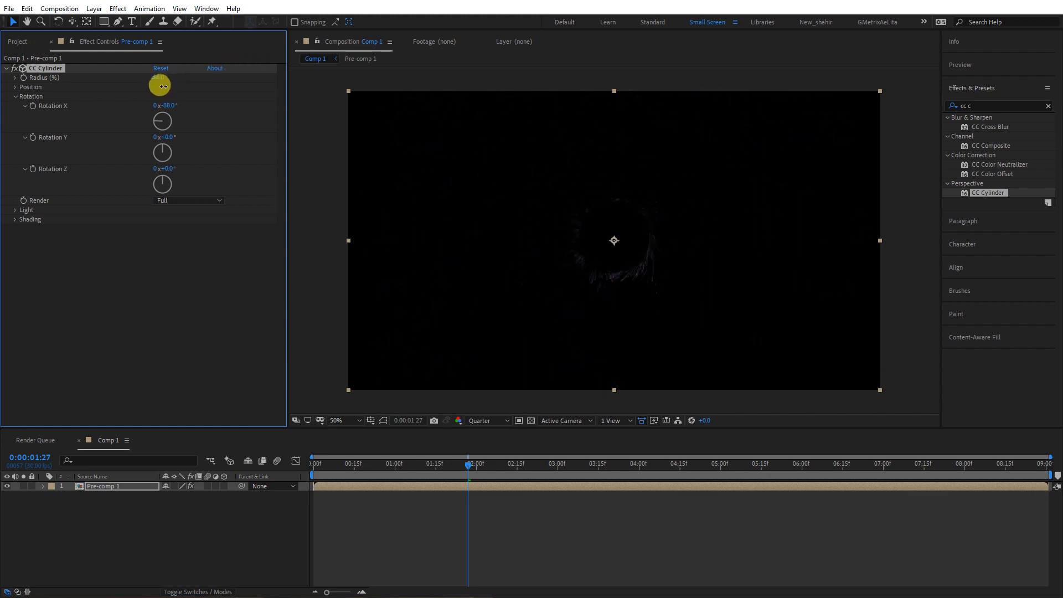
# - Deselect the pre-comp layer and add a new camera to Comp 1 with the offered settings
pyautogui.click(361, 540)
pyautogui.rightClick(213, 530)
pyautogui.moveTo(308, 540)
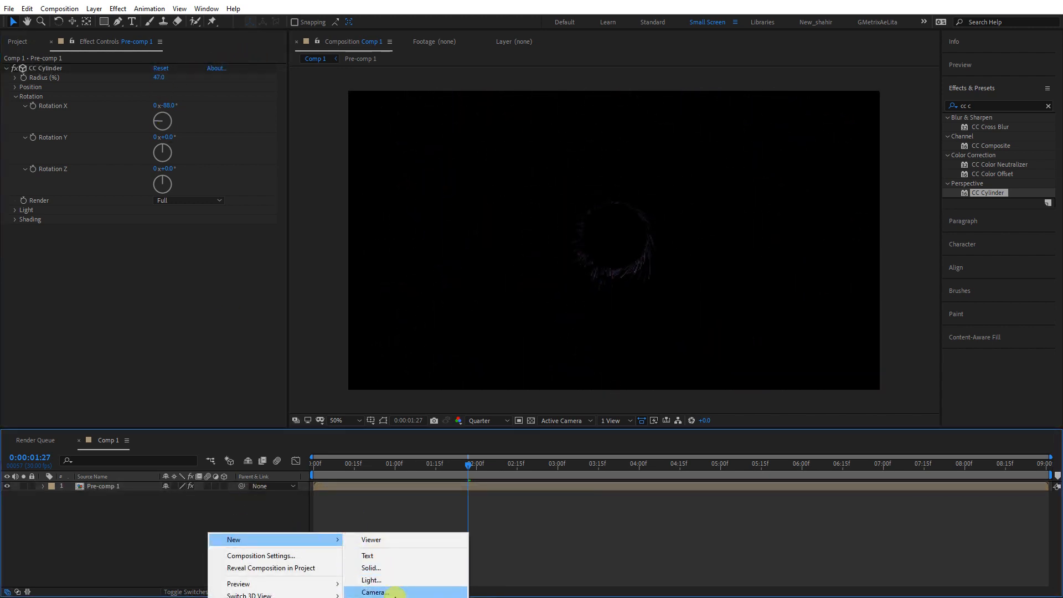
pyautogui.click(395, 593)
pyautogui.press('Return')
# - Dolly the camera into the cylinder until the rays radiate across the frame, and shift the framing slightly
pyautogui.press('c')
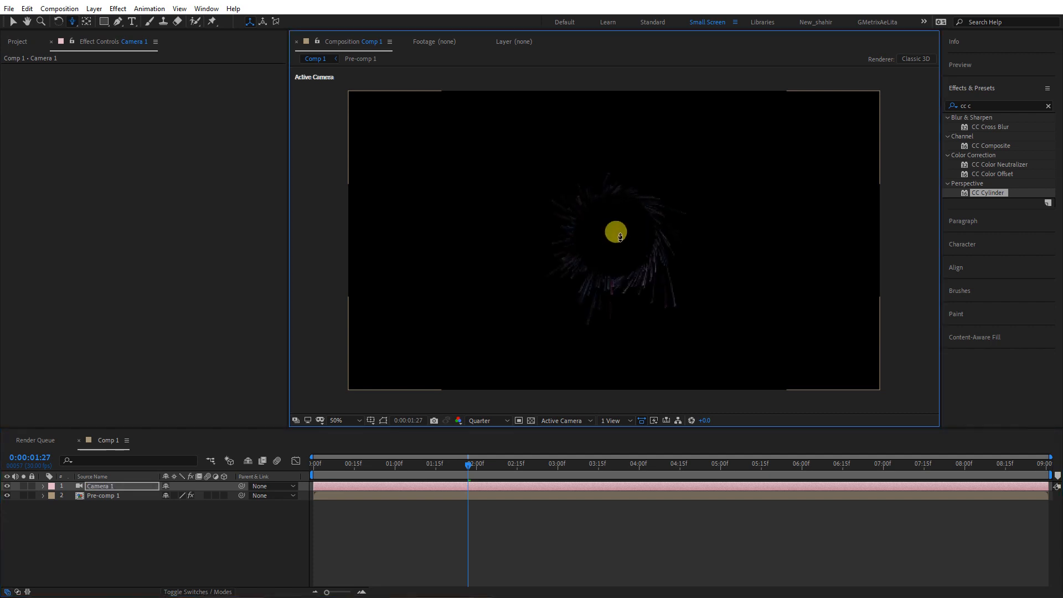
pyautogui.moveTo(620, 237); pyautogui.dragTo(654, 159)
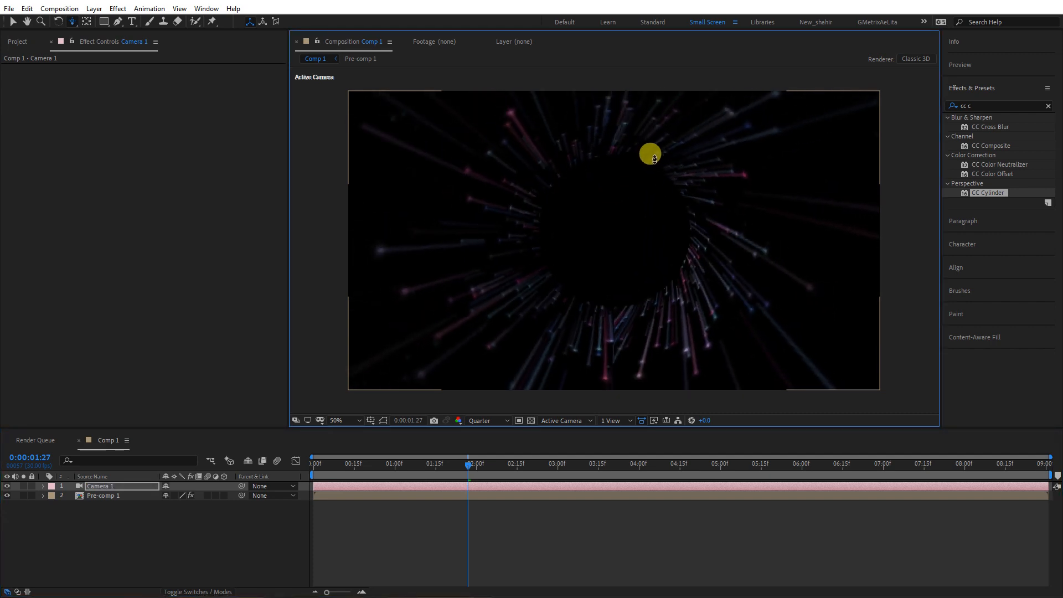
pyautogui.moveTo(634, 236); pyautogui.dragTo(613, 368)
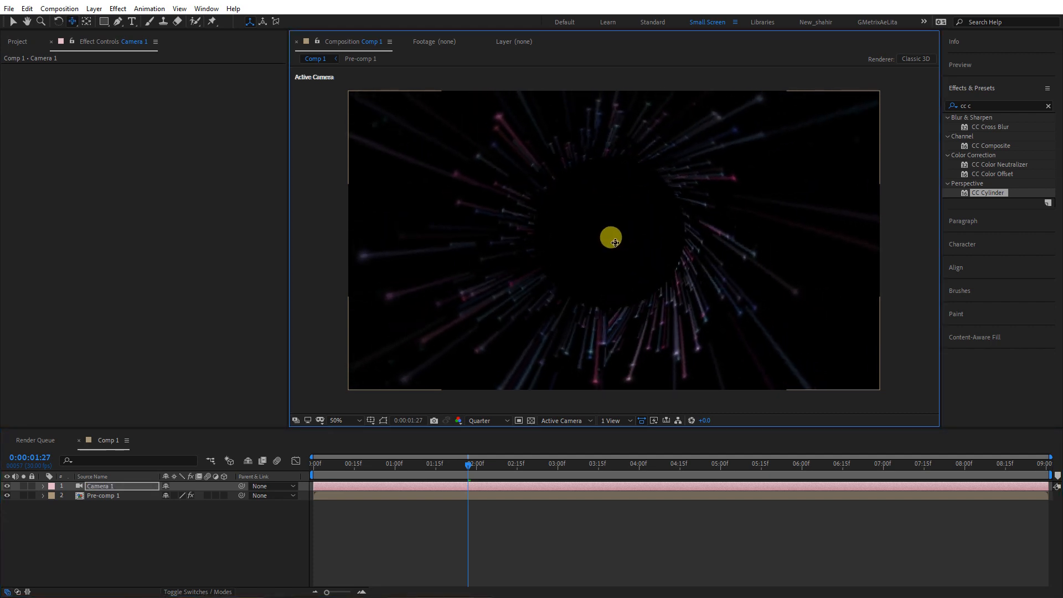
pyautogui.moveTo(603, 252); pyautogui.dragTo(606, 244)
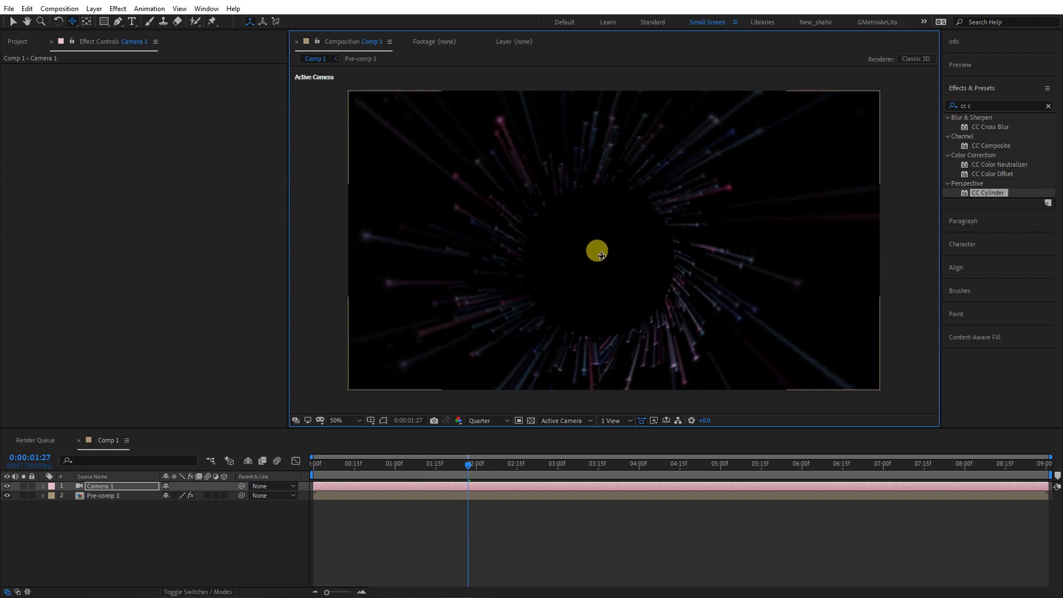
# - Shift the camera framing slightly so the tunnel sits higher, and check the rays at 0:00:02:14
pyautogui.moveTo(601, 255)
pyautogui.mouseDown()
pyautogui.moveTo(597, 237)
pyautogui.moveTo(613, 254)
pyautogui.moveTo(613, 230)
pyautogui.mouseUp()
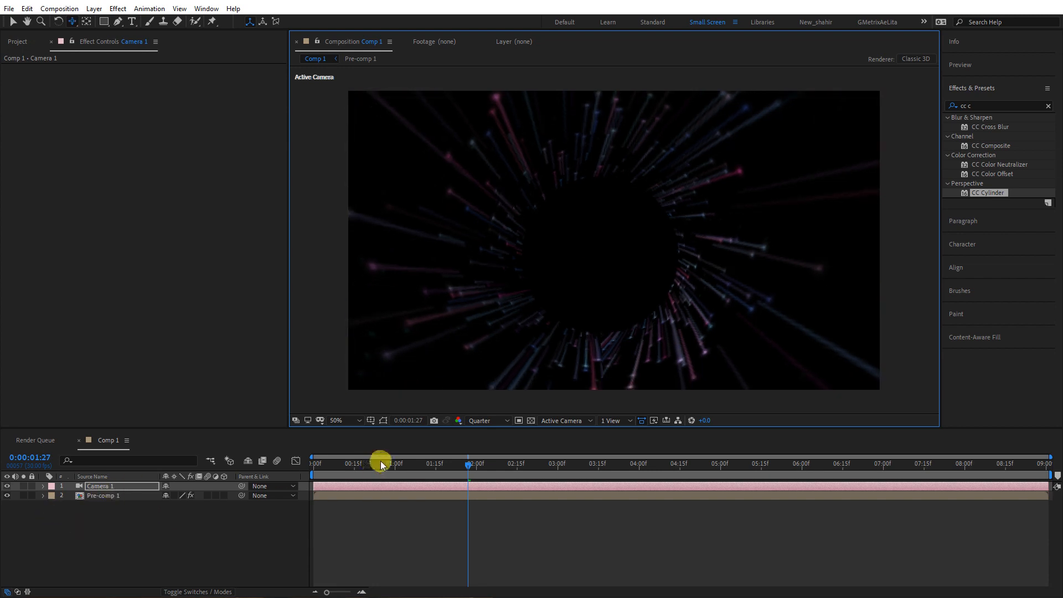
pyautogui.moveTo(380, 462)
pyautogui.mouseDown()
pyautogui.moveTo(317, 464)
pyautogui.moveTo(593, 459)
pyautogui.moveTo(513, 467)
pyautogui.mouseUp()
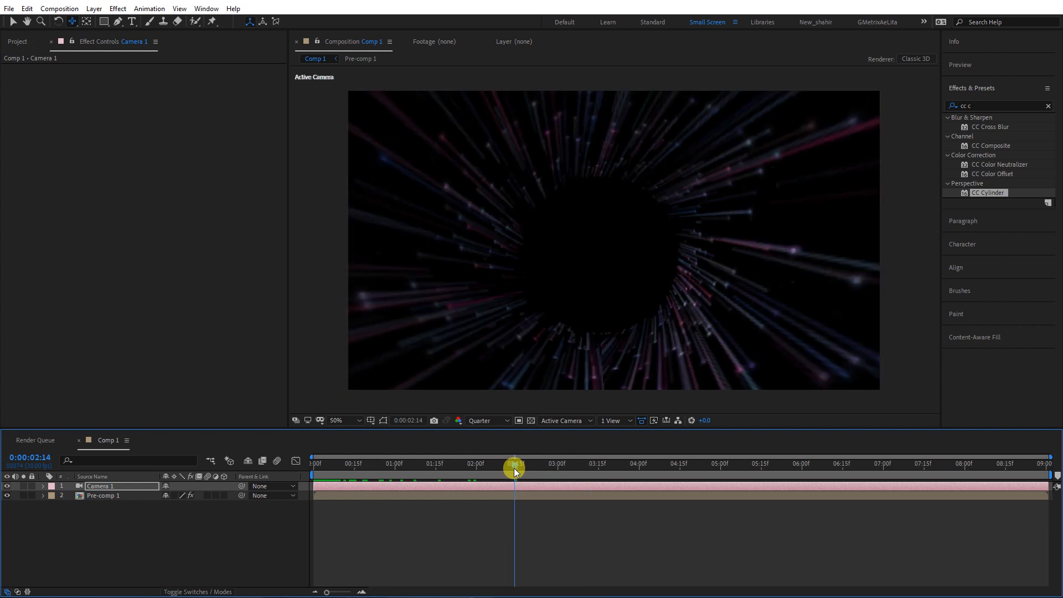
# - Brighten the pre-comp's CC Cylinder with ambient shading 75, diffuse 66 and light intensity 69
pyautogui.click(110, 495)
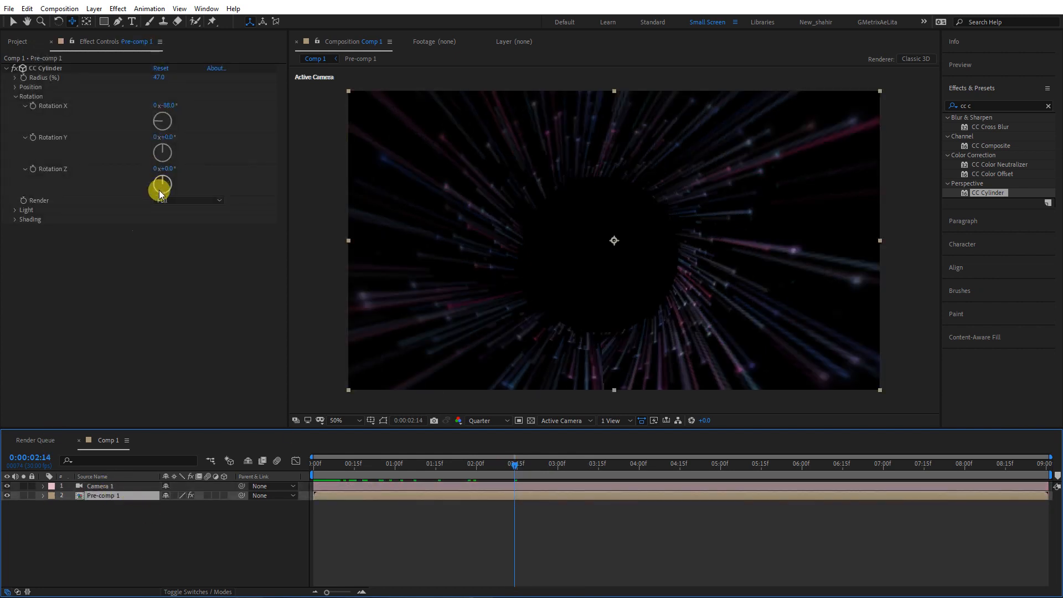
pyautogui.click(15, 220)
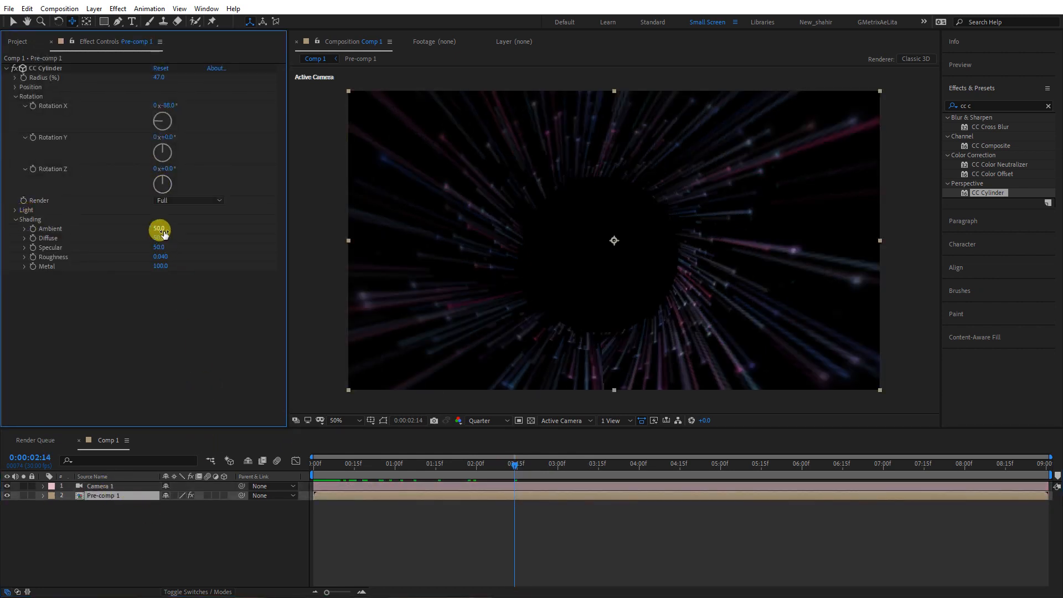
pyautogui.moveTo(162, 231)
pyautogui.mouseDown()
pyautogui.moveTo(197, 223)
pyautogui.moveTo(156, 231)
pyautogui.mouseUp()
pyautogui.click(15, 209)
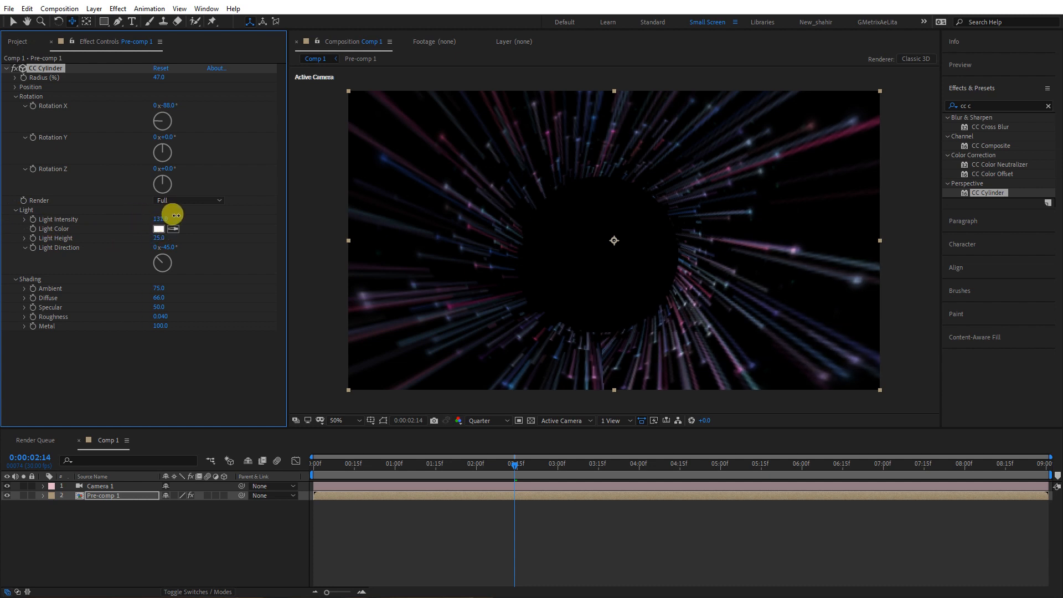
pyautogui.moveTo(142, 217); pyautogui.dragTo(146, 217)
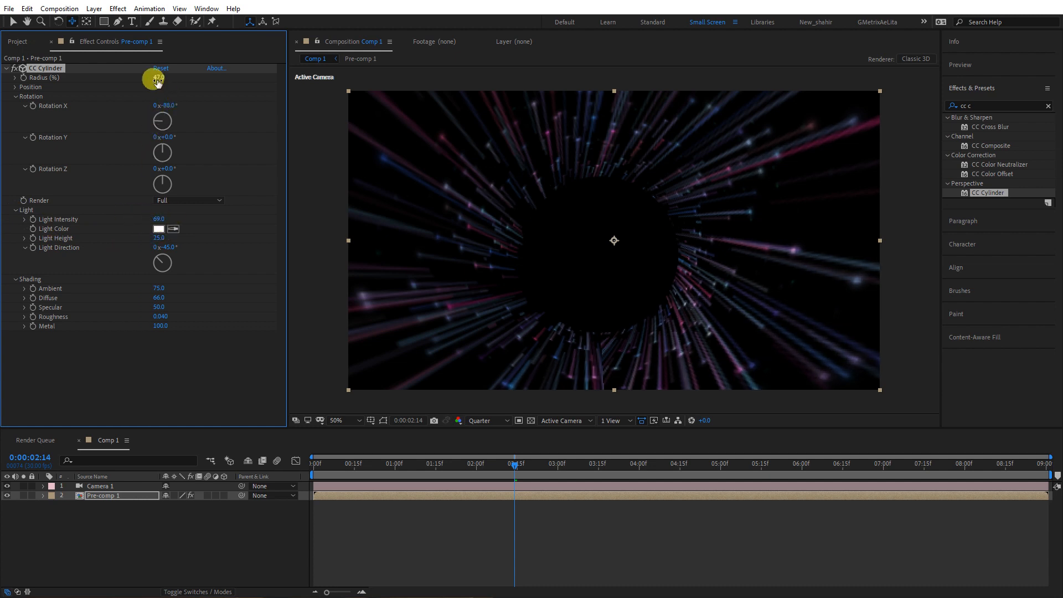
# - Set the cylinder's radius to 34% and nudge the camera so the tunnel opening moves slightly up in the frame
pyautogui.moveTo(156, 76); pyautogui.dragTo(145, 78)
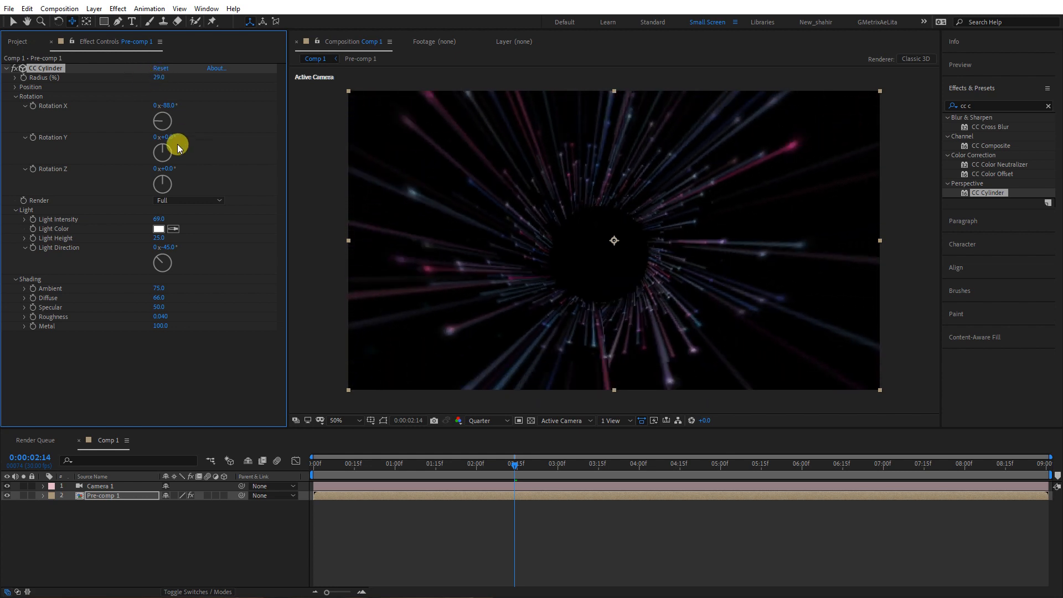
pyautogui.moveTo(599, 251); pyautogui.dragTo(603, 243)
pyautogui.press('c')
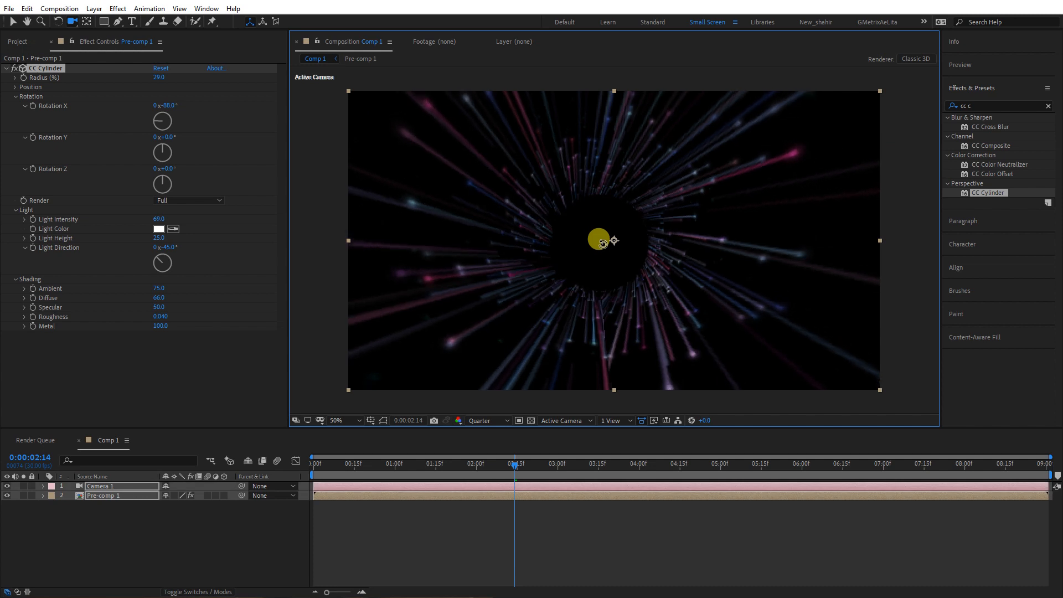
pyautogui.press('v')
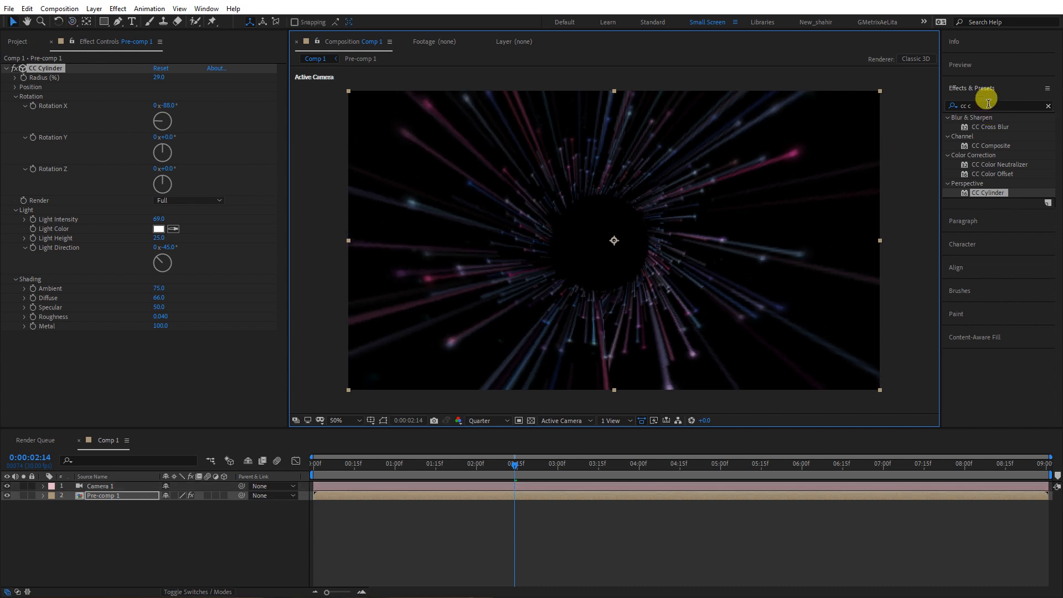
pyautogui.click(15, 96)
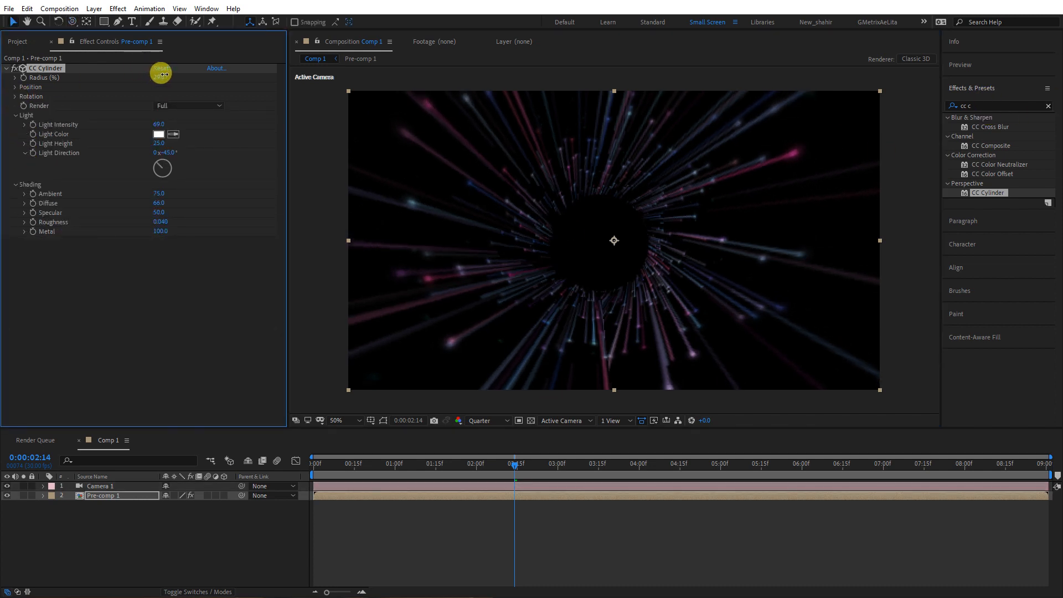
pyautogui.moveTo(165, 74); pyautogui.dragTo(164, 73)
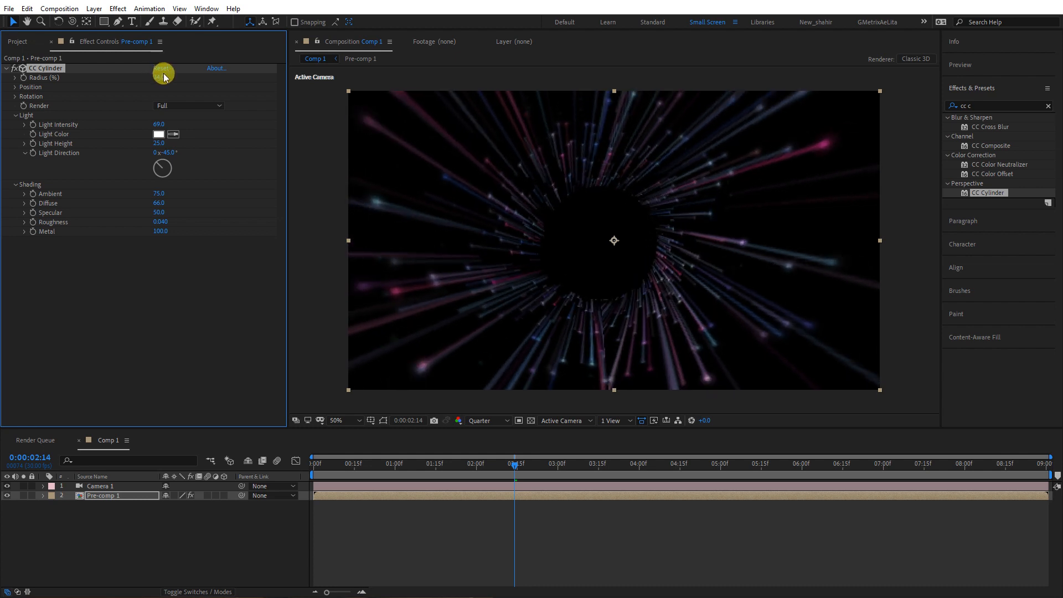
# - Apply the Turbulent Displace effect to Pre-comp 1 and check the wavy rays at 0:00:03:17
pyautogui.click(1016, 102)
pyautogui.write('turb')
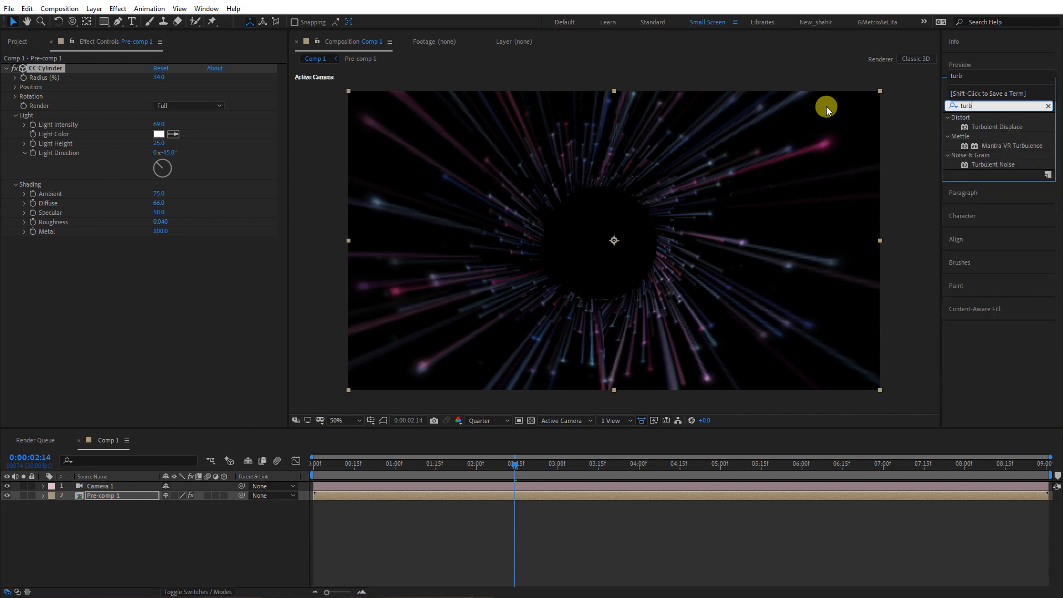
pyautogui.moveTo(996, 132); pyautogui.dragTo(111, 313)
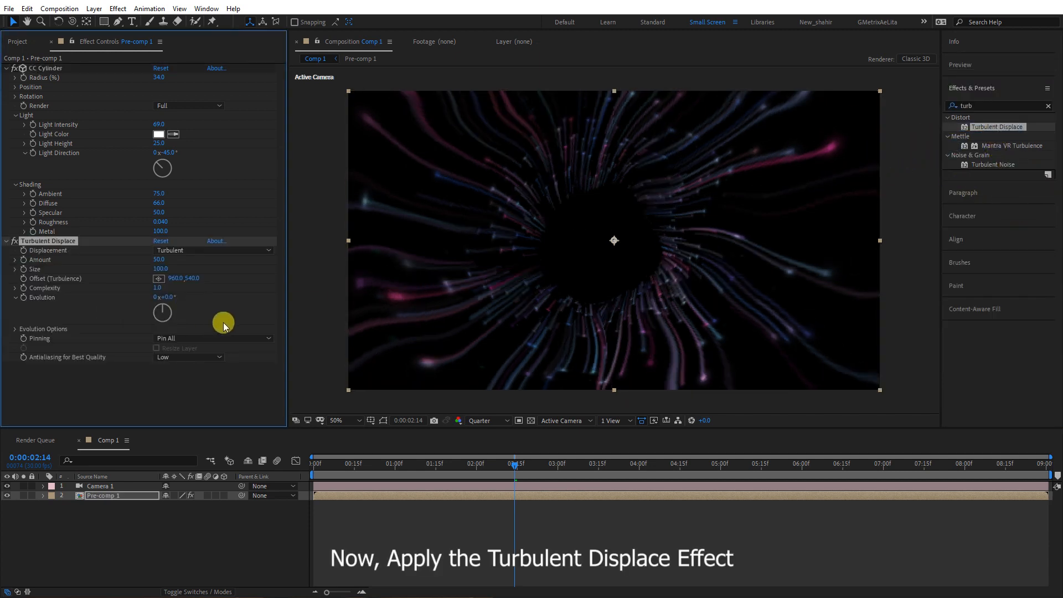
pyautogui.moveTo(443, 465); pyautogui.dragTo(604, 473)
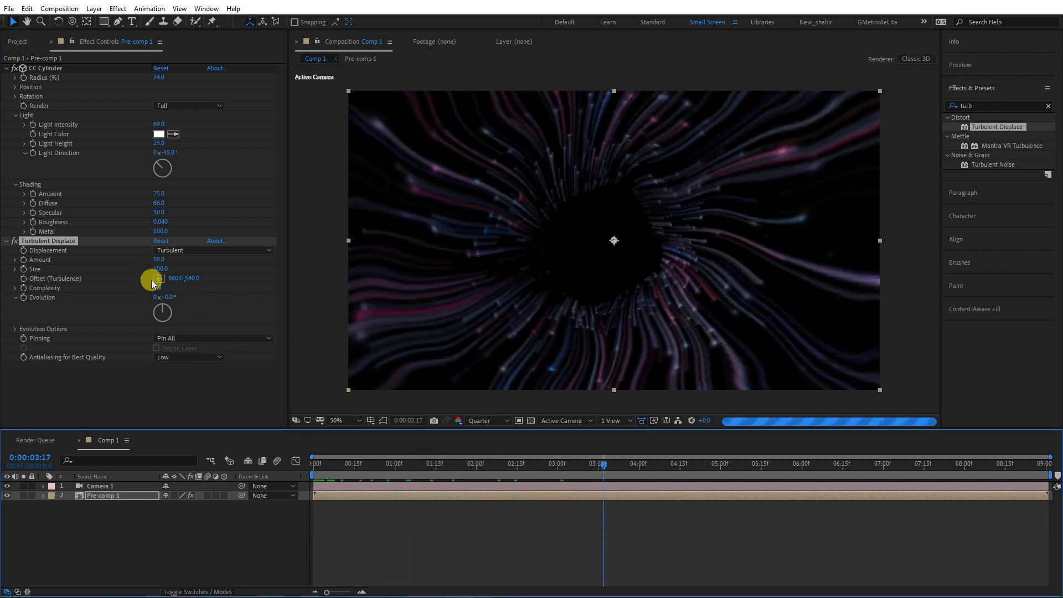
# - Add a comp-sized ellipse as a new shape layer with a solid fill and a 0 px stroke
pyautogui.click(99, 495)
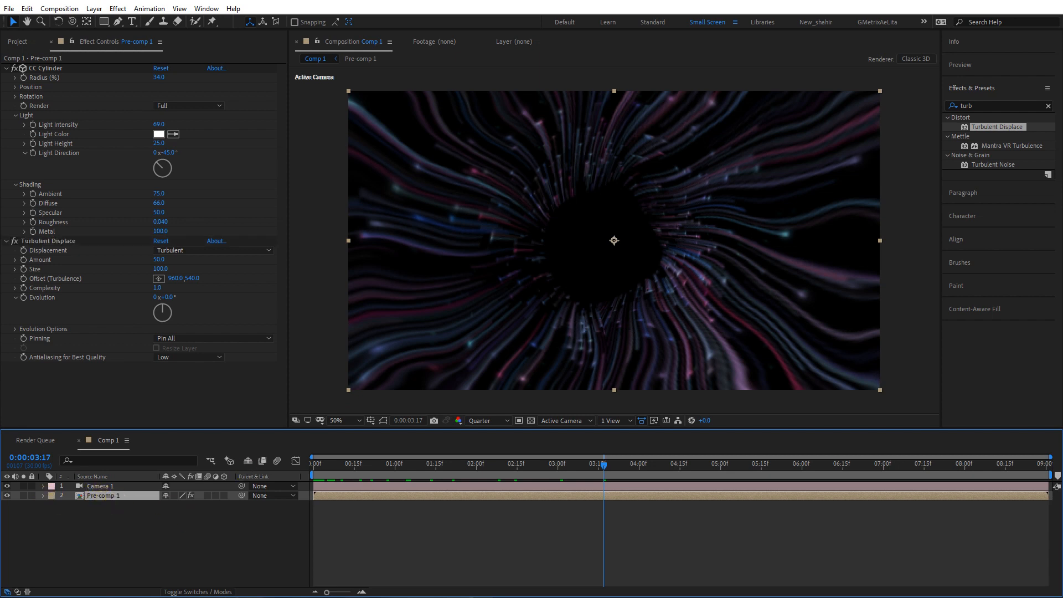
pyautogui.click(180, 522)
pyautogui.moveTo(105, 22); pyautogui.dragTo(148, 48)
pyautogui.doubleClick(105, 22)
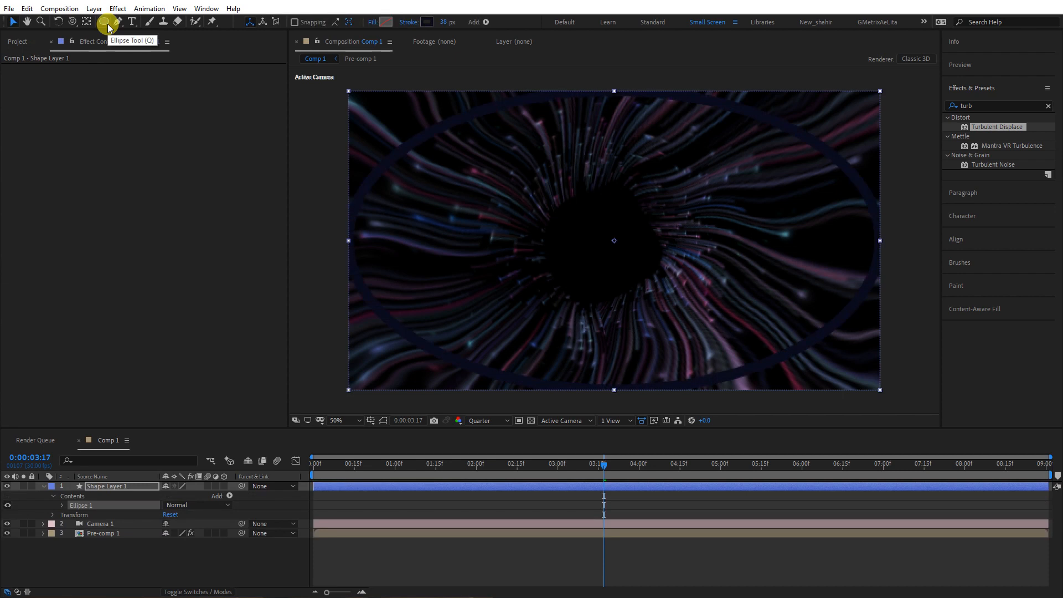
pyautogui.click(372, 22)
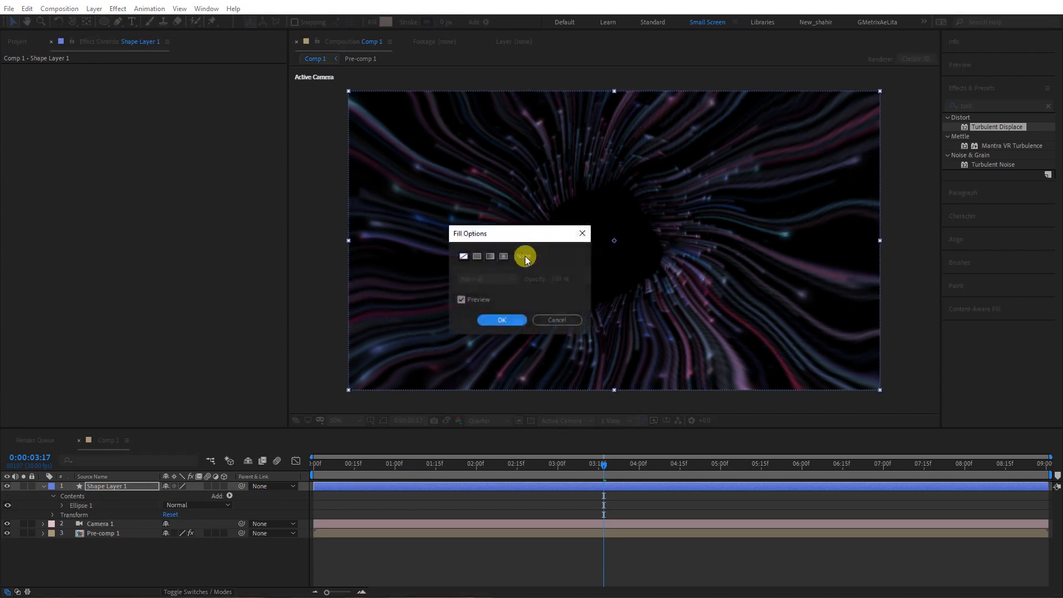
pyautogui.click(477, 256)
pyautogui.click(510, 320)
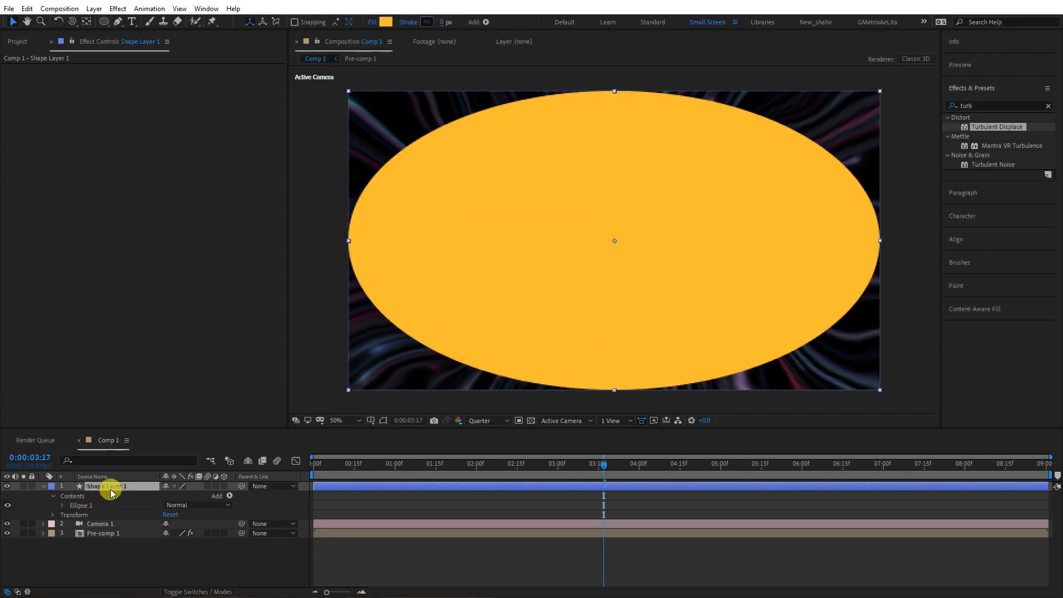
# - Place the ellipse shape layer directly above Pre-comp 1 and use it as the pre-comp's alpha matte
pyautogui.moveTo(109, 487); pyautogui.dragTo(118, 529)
pyautogui.click(177, 592)
pyautogui.click(227, 533)
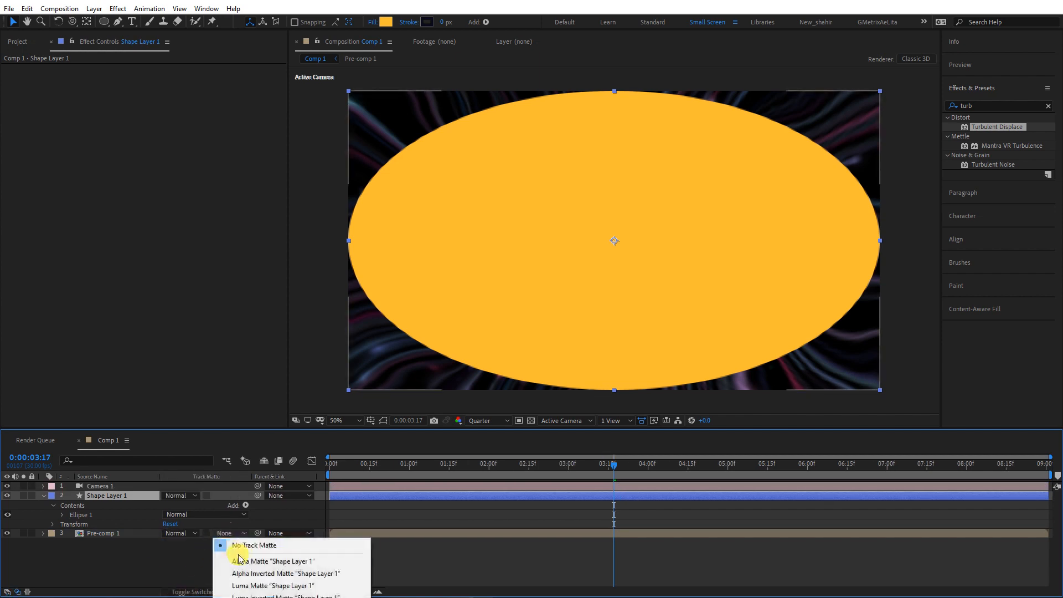
pyautogui.click(243, 559)
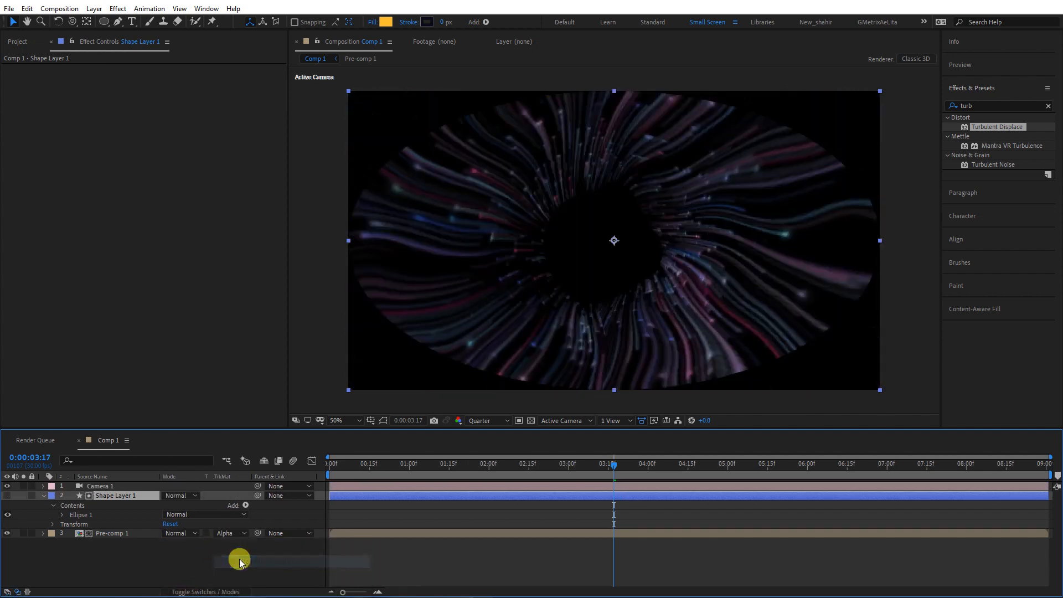
# - Apply Fast Box Blur to the ellipse shape layer and set its blur radius to 160
pyautogui.doubleClick(998, 104)
pyautogui.press('BackSpace')
pyautogui.write('fas')
pyautogui.moveTo(1000, 221); pyautogui.dragTo(127, 500)
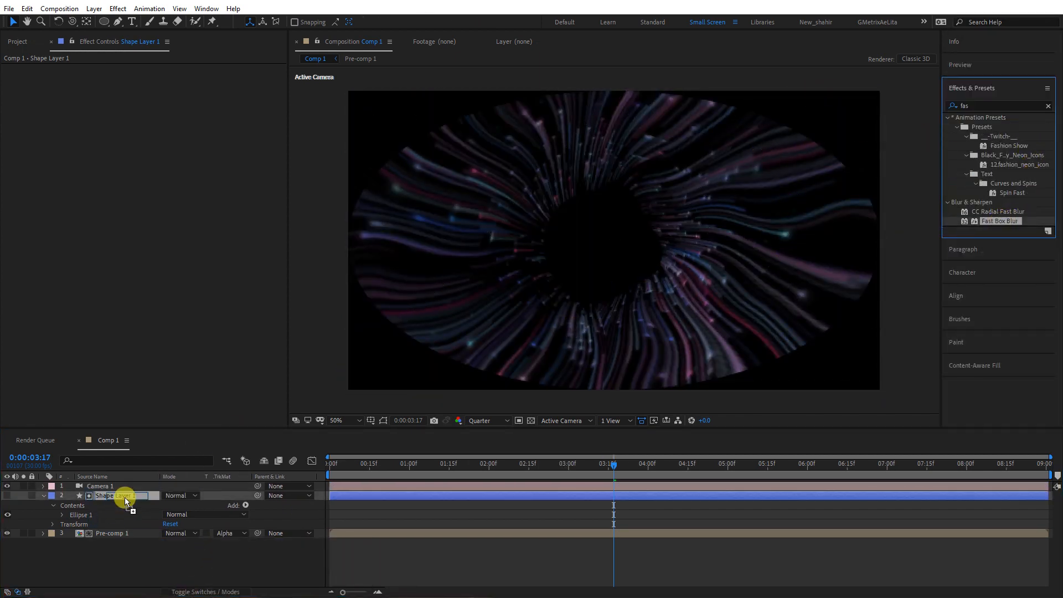
pyautogui.moveTo(156, 78); pyautogui.dragTo(222, 69)
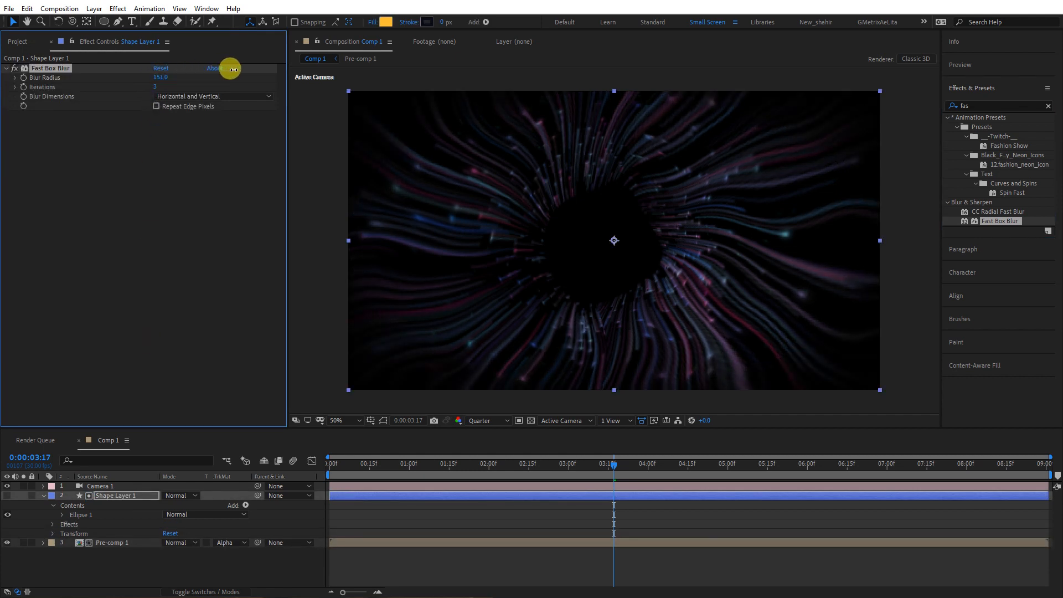
# - Find the Deep Glow effect and apply it to Pre-comp 1
pyautogui.doubleClick(994, 106)
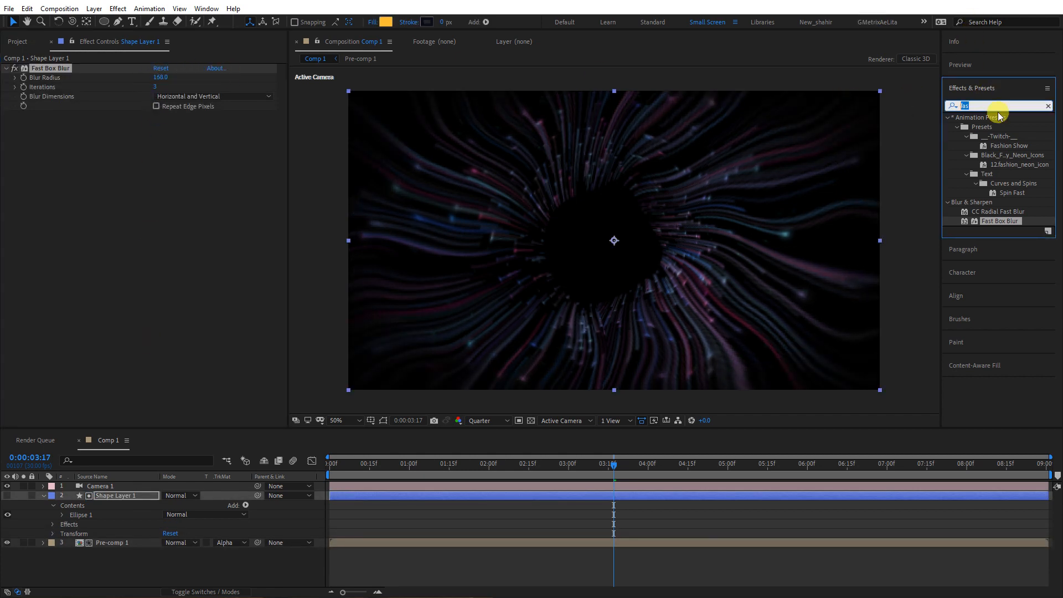
pyautogui.write('deep')
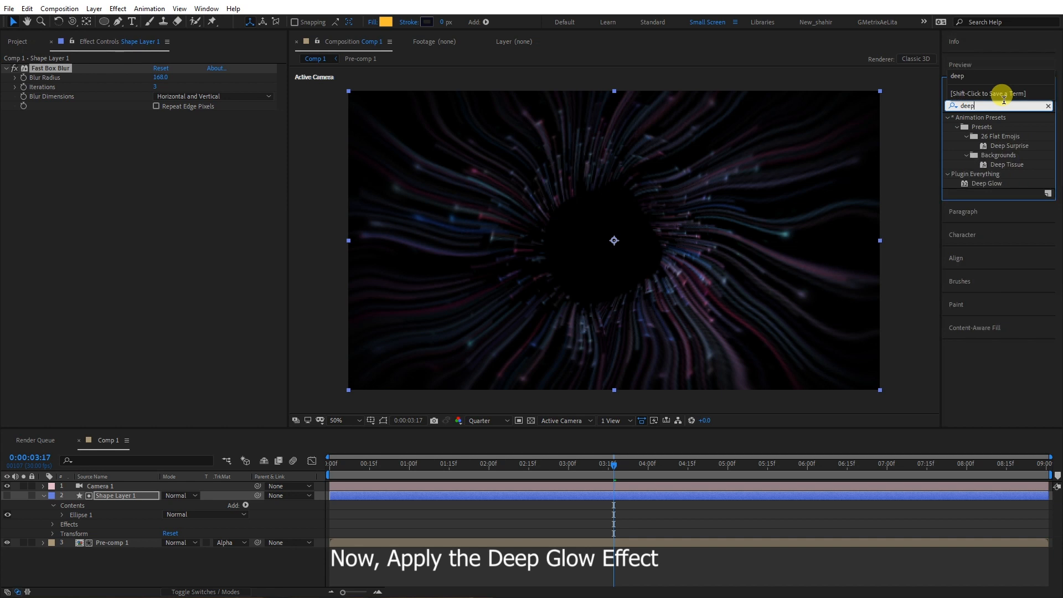
pyautogui.moveTo(986, 183); pyautogui.dragTo(114, 544)
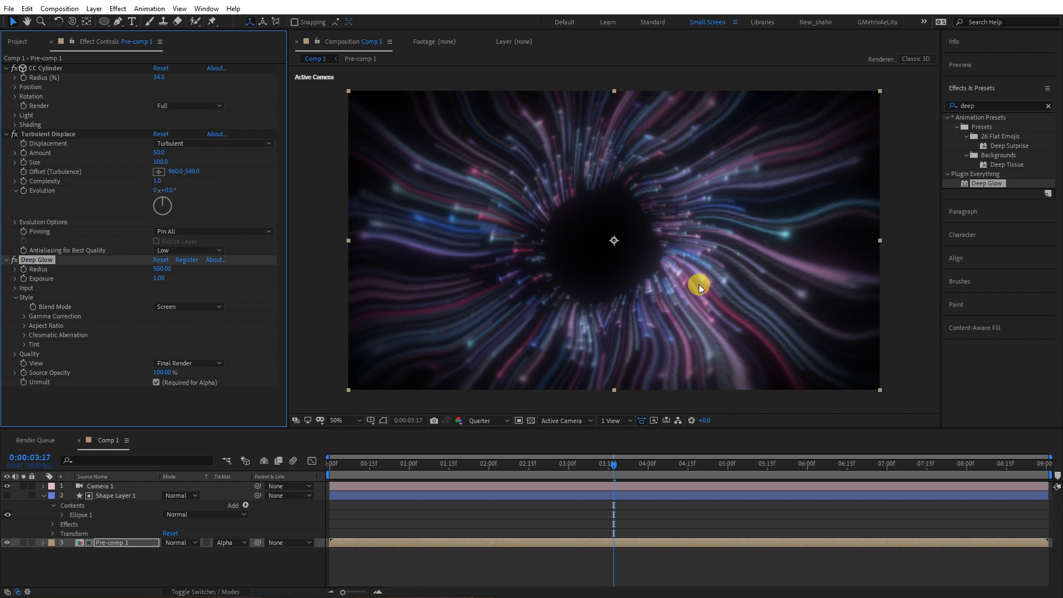
# - Open Pre-comp 1, reveal the particular layer's particle systems, and toggle the Primary System's visibility off and on
pyautogui.click(111, 542)
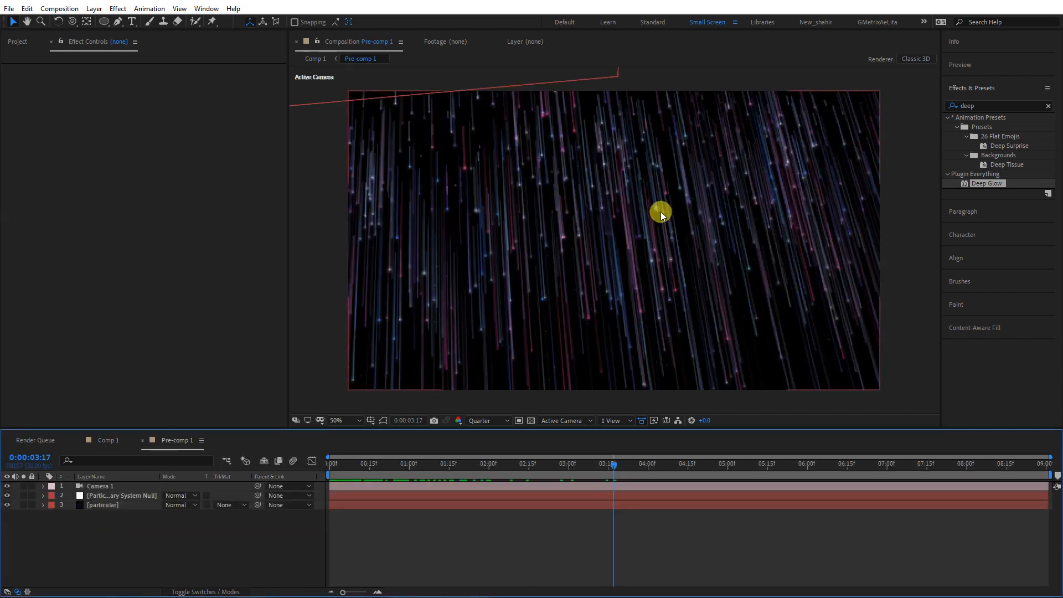
pyautogui.click(110, 505)
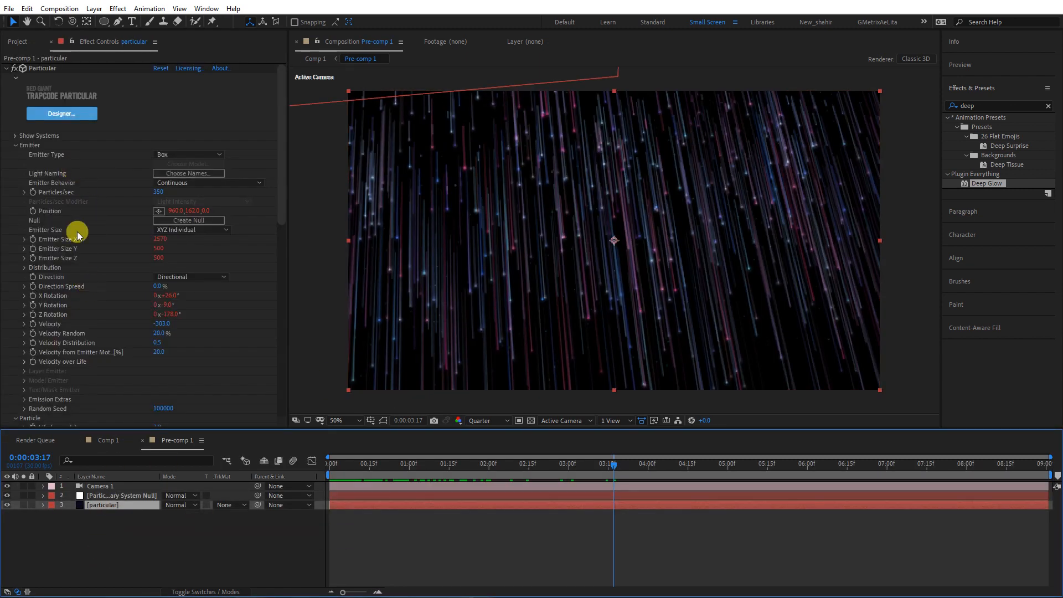
pyautogui.click(15, 136)
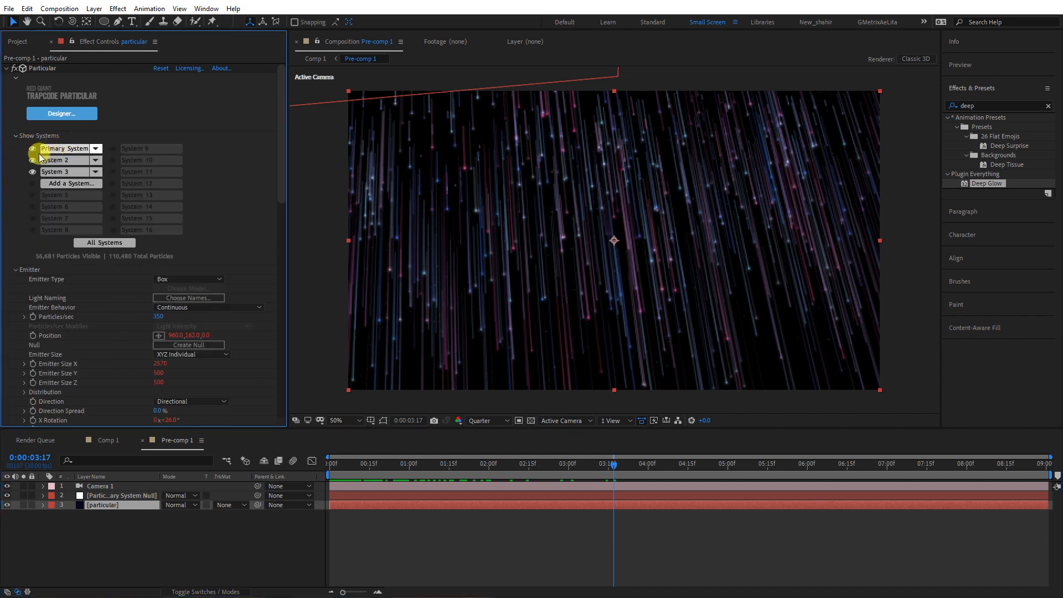
pyautogui.click(34, 151)
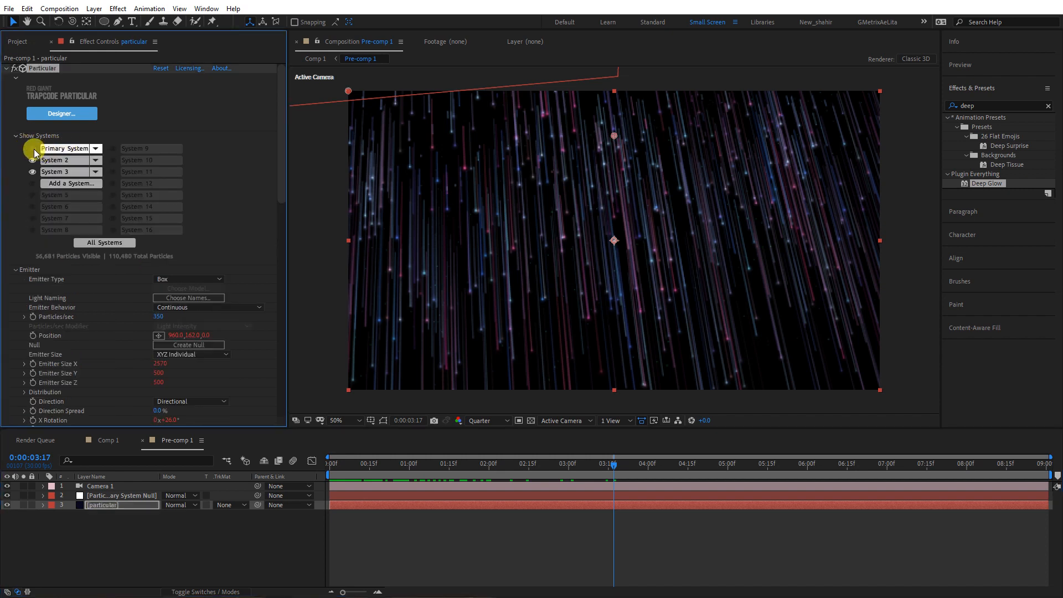
pyautogui.click(33, 149)
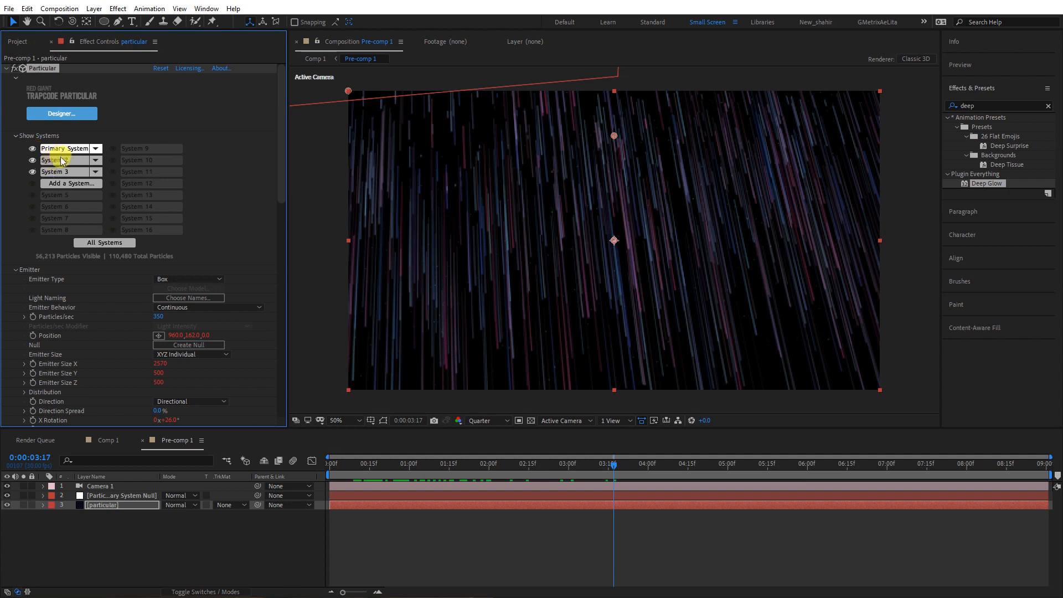
# - Set the blend mode of Particular's System 2 to Add
pyautogui.click(61, 160)
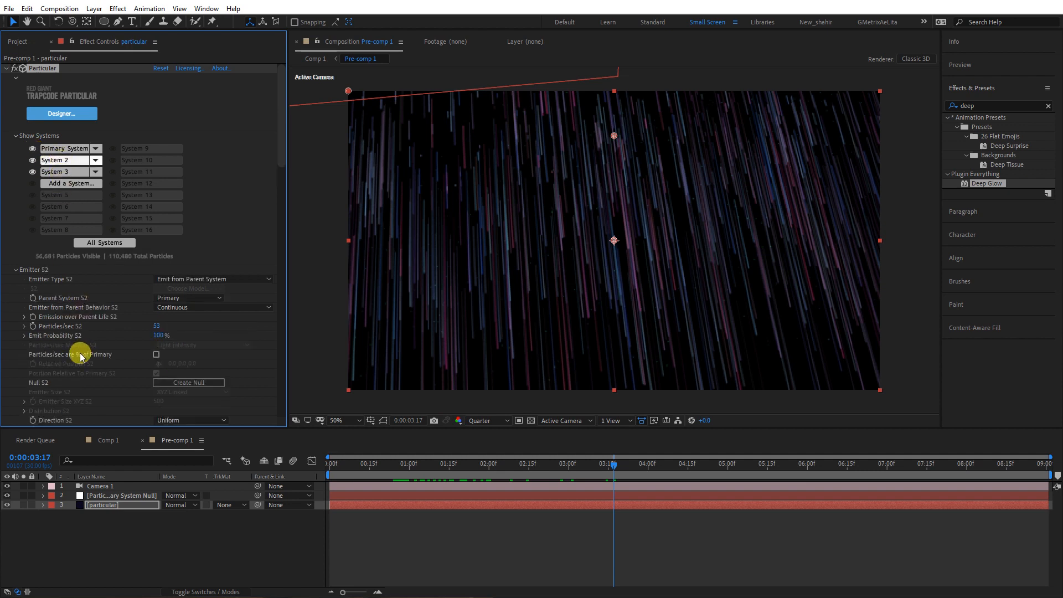
pyautogui.scroll(-15, 78, 354)
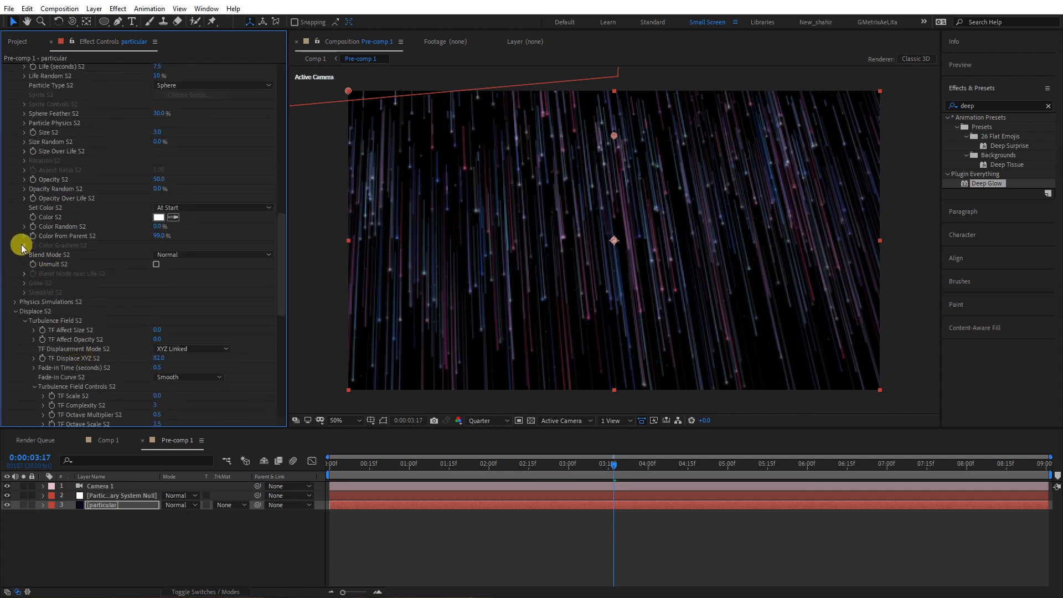
pyautogui.click(196, 254)
pyautogui.click(192, 279)
# - Change System 2's particle color to light red FF4D4D
pyautogui.click(159, 217)
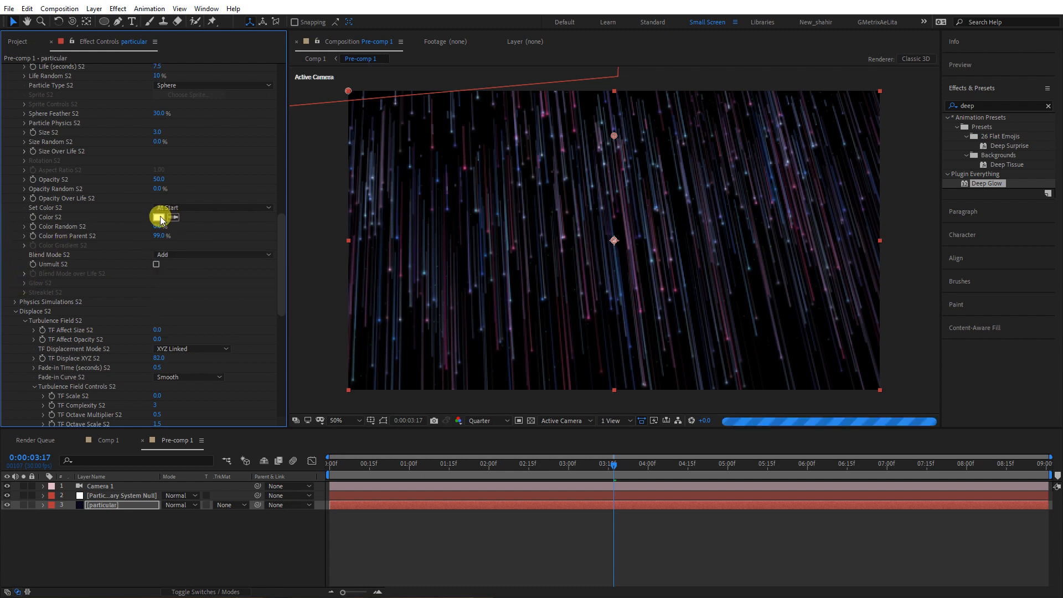
pyautogui.moveTo(788, 387); pyautogui.dragTo(797, 330)
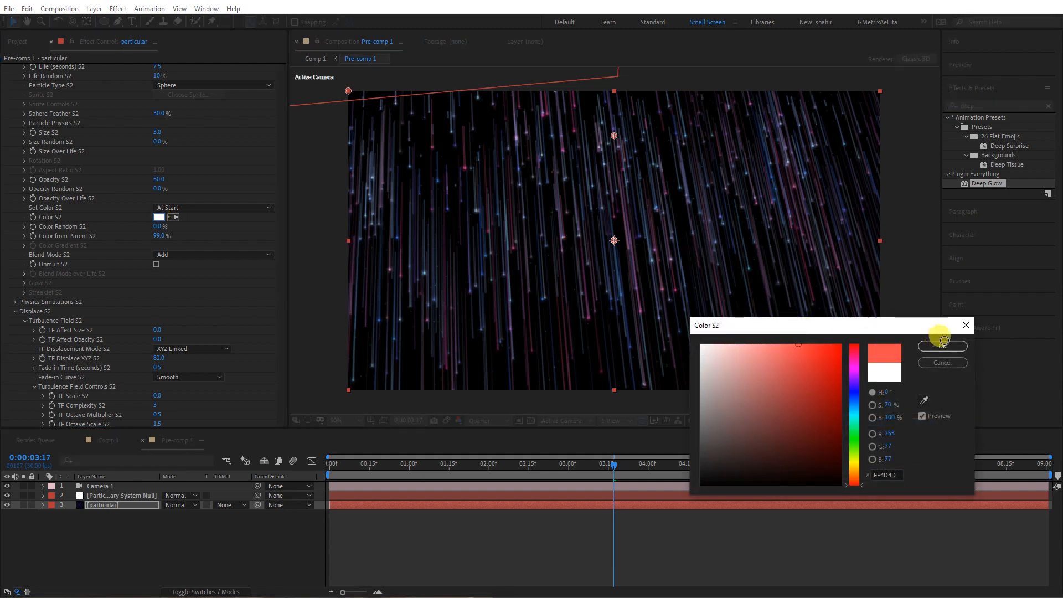
pyautogui.click(942, 346)
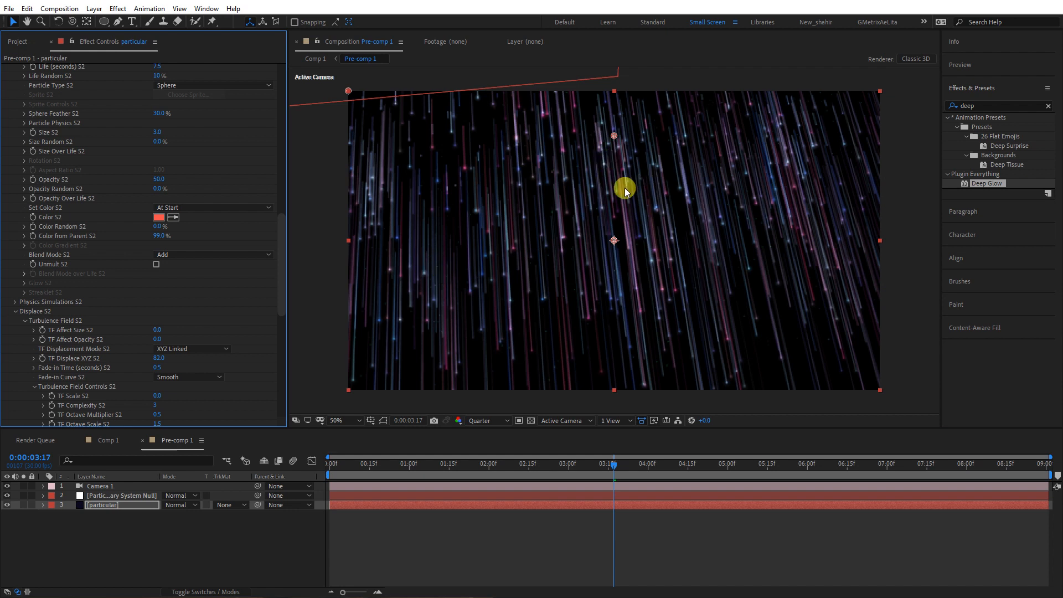
# - Change the light blue stop in the Primary System's particle color gradient to blue 0090FF
pyautogui.scroll(10, 78, 293)
pyautogui.scroll(5, 80, 299)
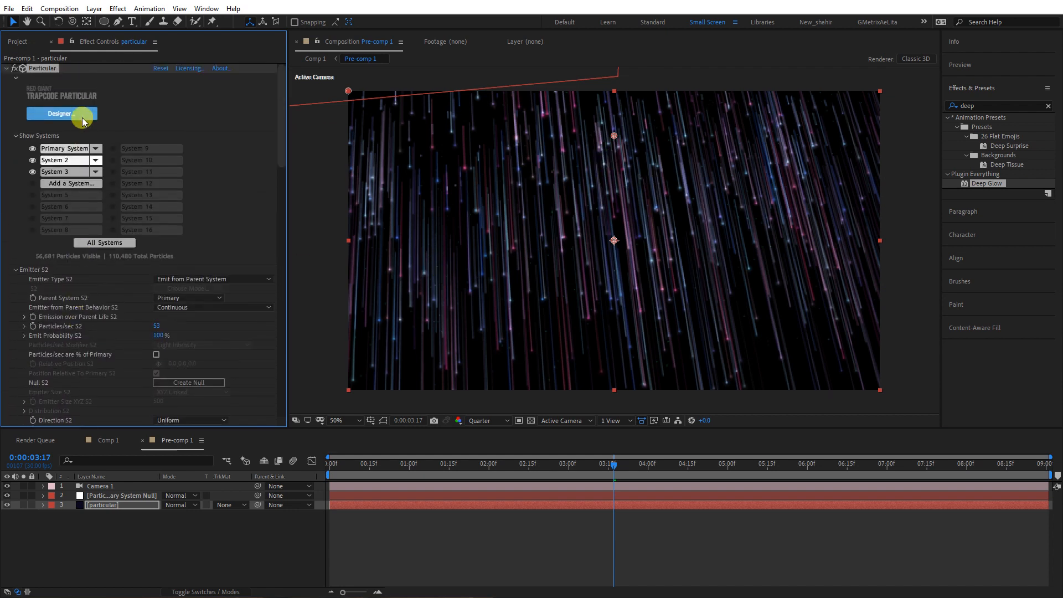
pyautogui.click(70, 150)
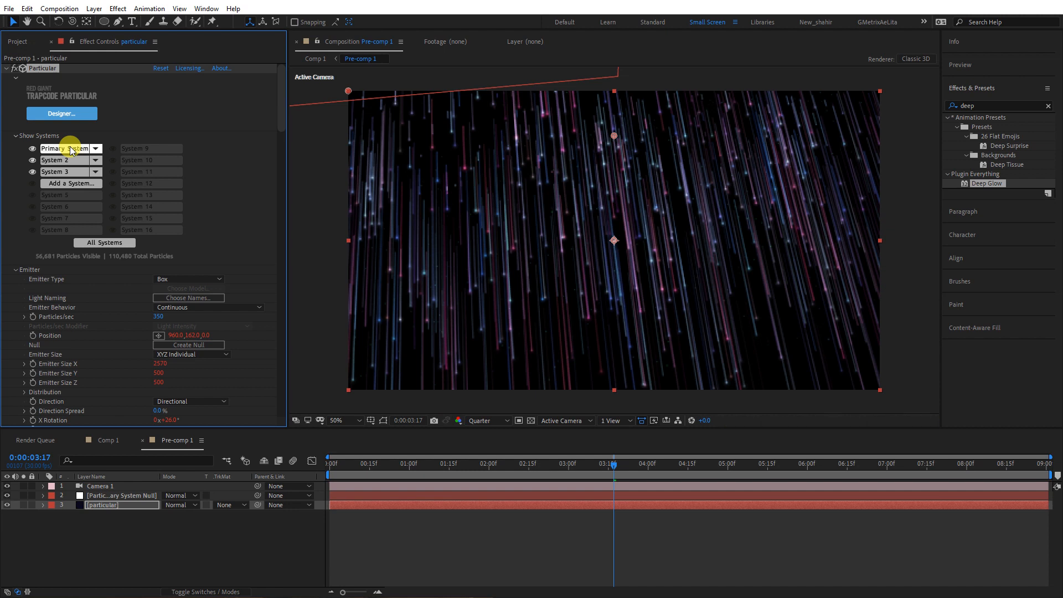
pyautogui.scroll(-10, 263, 354)
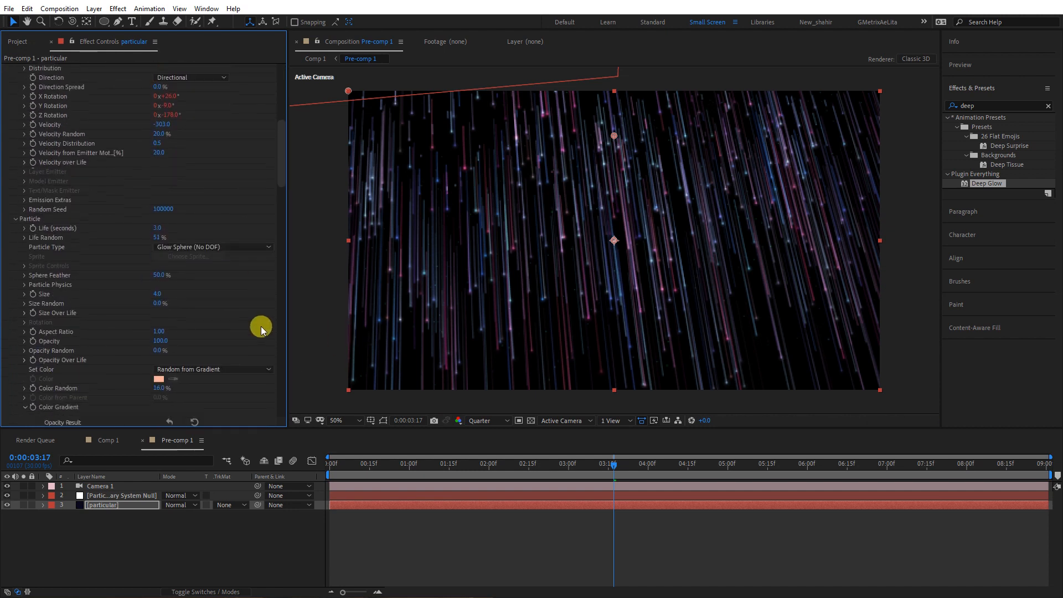
pyautogui.scroll(-4, 277, 335)
pyautogui.scroll(-3, 222, 354)
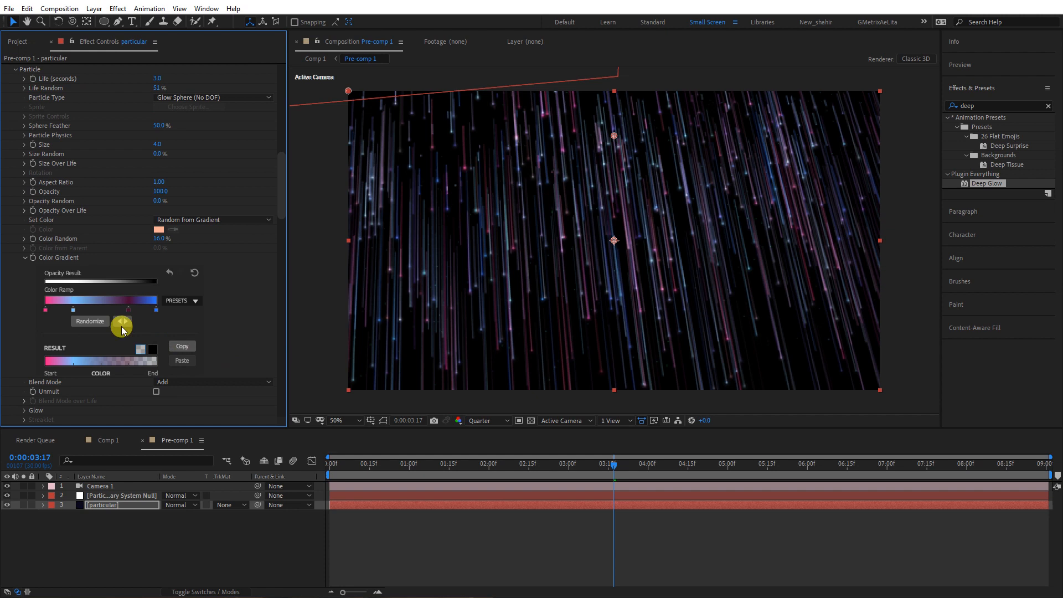
pyautogui.doubleClick(73, 309)
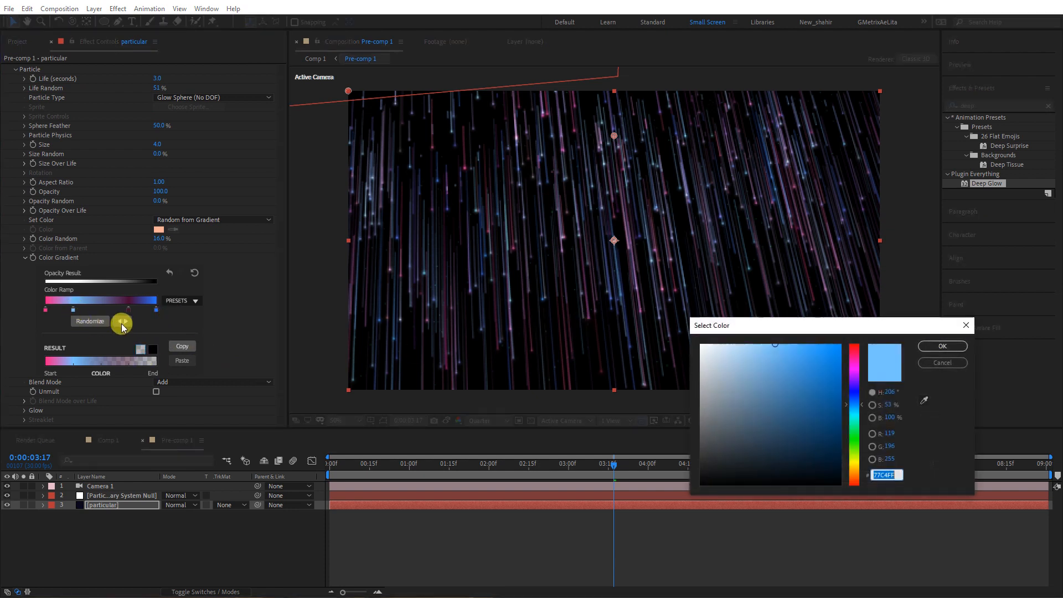
pyautogui.moveTo(853, 416); pyautogui.dragTo(853, 400)
pyautogui.click(942, 346)
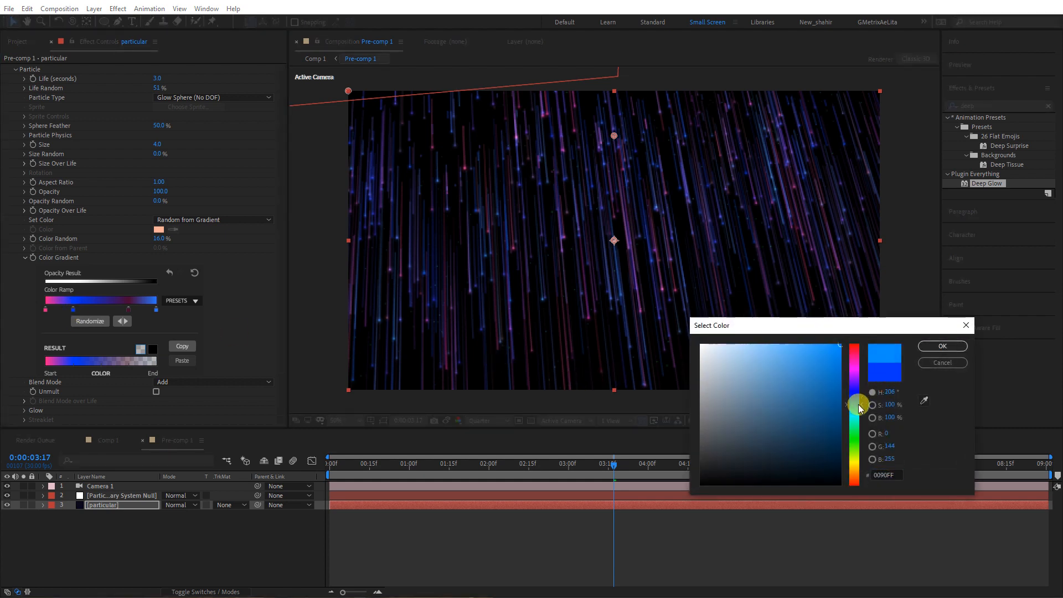
pyautogui.click(943, 346)
# - Recolor the dark purple stop in the Primary System's particle color gradient to a brighter red
pyautogui.click(128, 309)
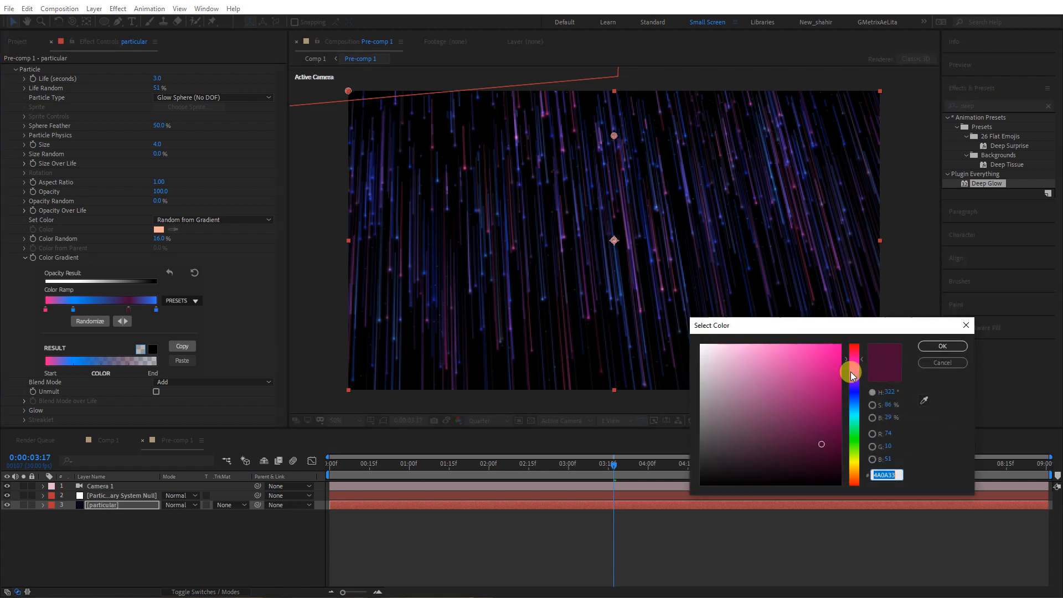
pyautogui.moveTo(854, 368); pyautogui.dragTo(856, 350)
pyautogui.click(825, 380)
pyautogui.click(941, 347)
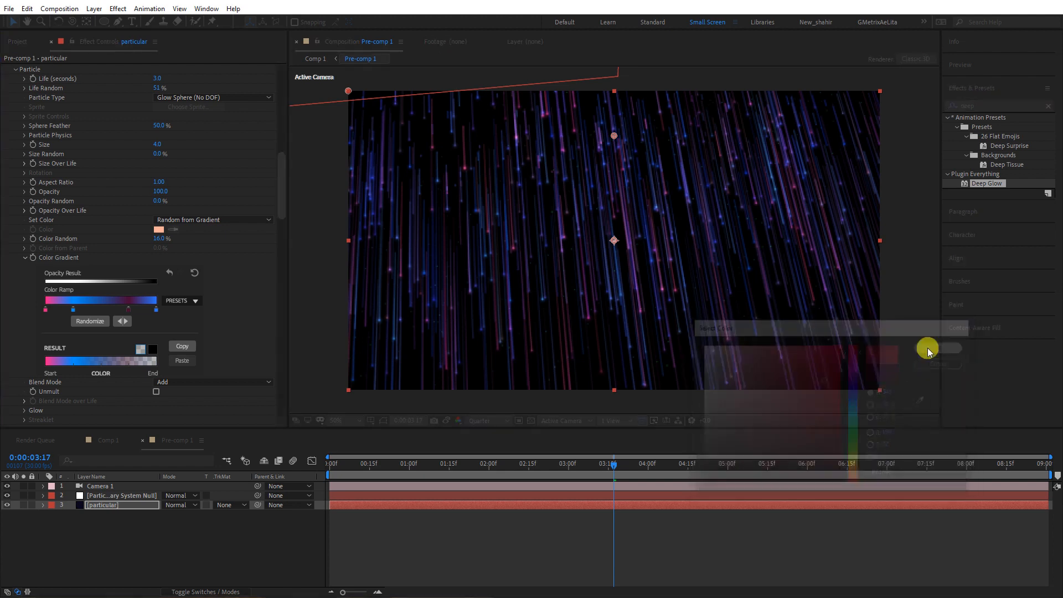
# - In Comp 1, set the CC Cylinder radius on Pre-comp 1 to 21% and reposition the camera around the tunnel
pyautogui.click(110, 441)
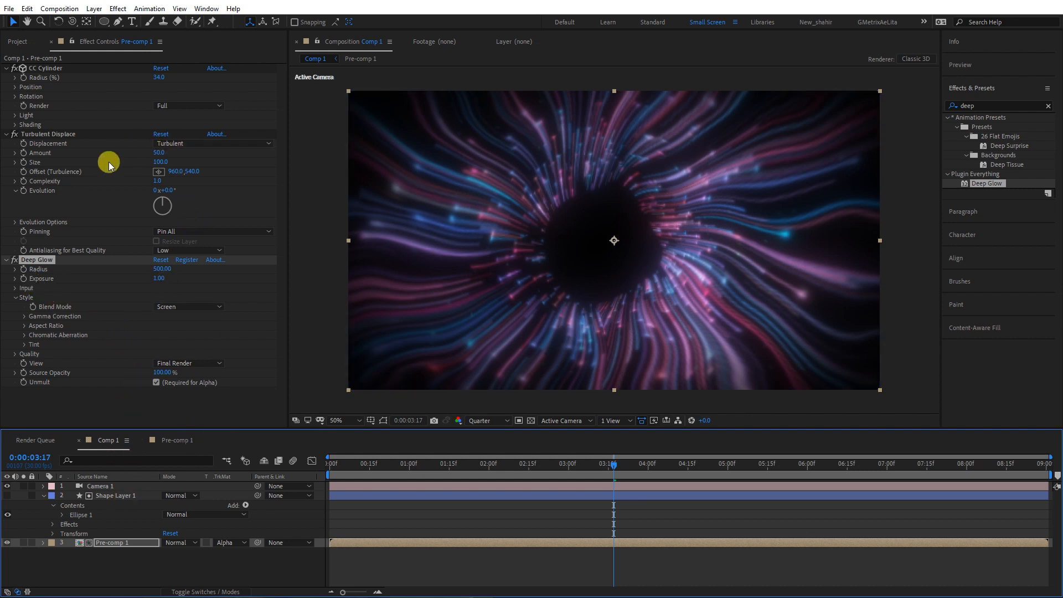
pyautogui.moveTo(153, 76); pyautogui.dragTo(181, 76)
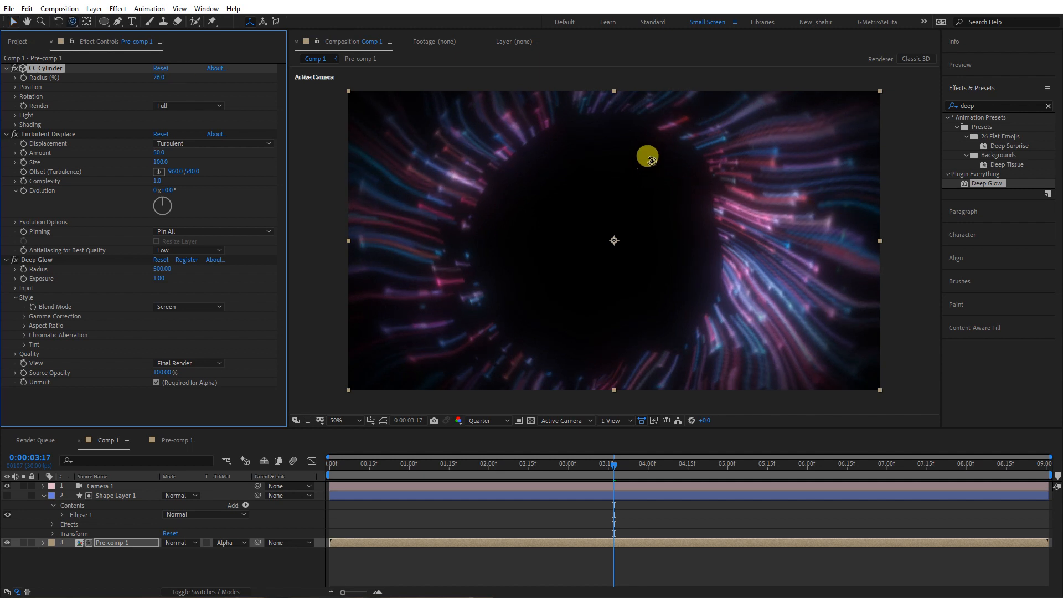
pyautogui.moveTo(652, 154); pyautogui.dragTo(612, 268)
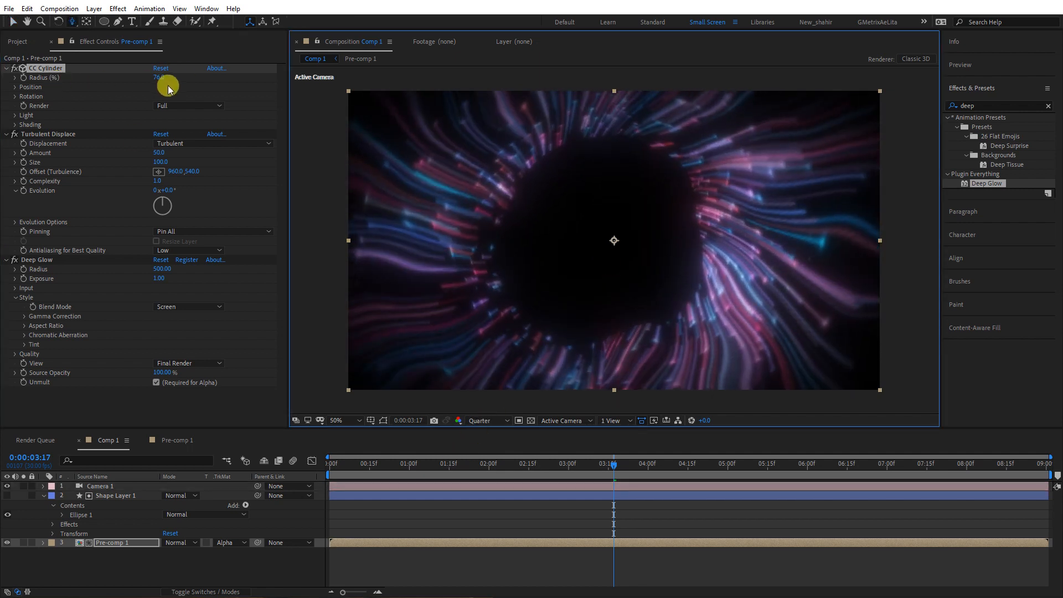
pyautogui.moveTo(160, 77); pyautogui.dragTo(131, 76)
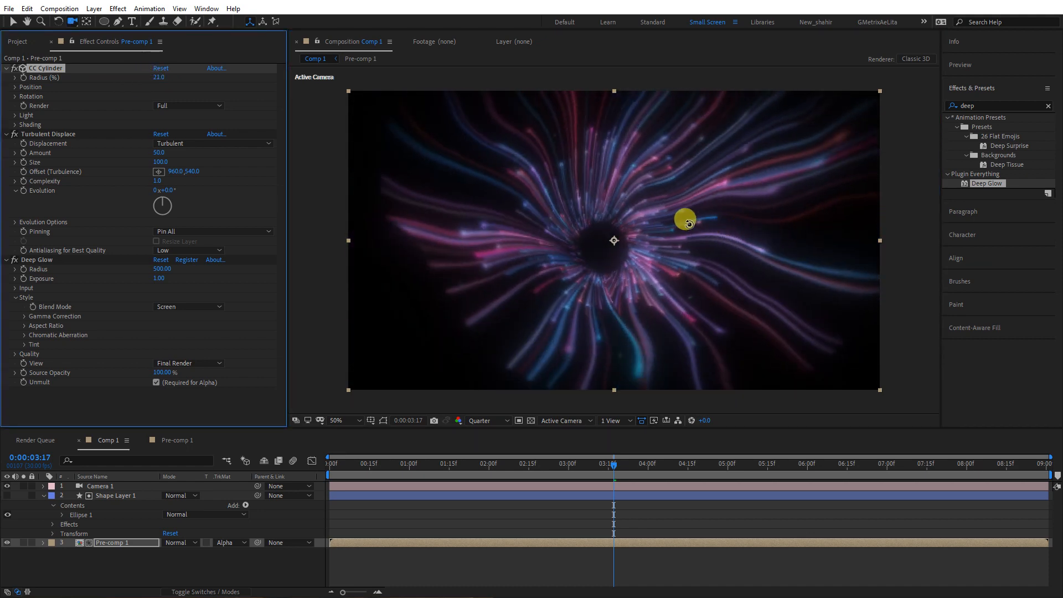
pyautogui.moveTo(684, 222)
pyautogui.mouseDown()
pyautogui.moveTo(650, 240)
pyautogui.moveTo(645, 221)
pyautogui.moveTo(636, 237)
pyautogui.mouseUp()
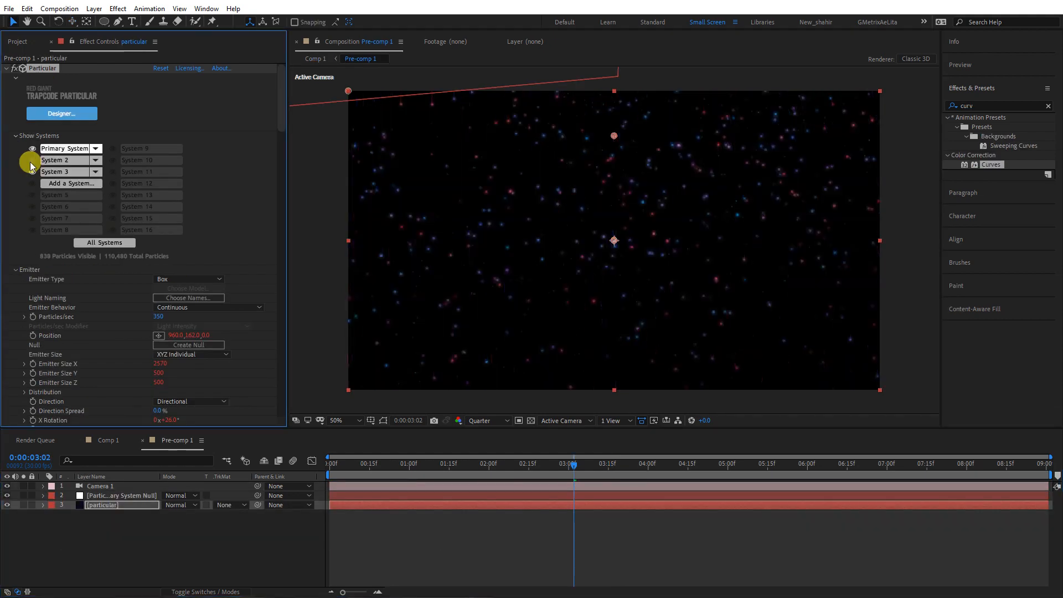
# - In Pre-comp 1, turn System 2's visibility back on and set its particle size to 2
pyautogui.click(31, 162)
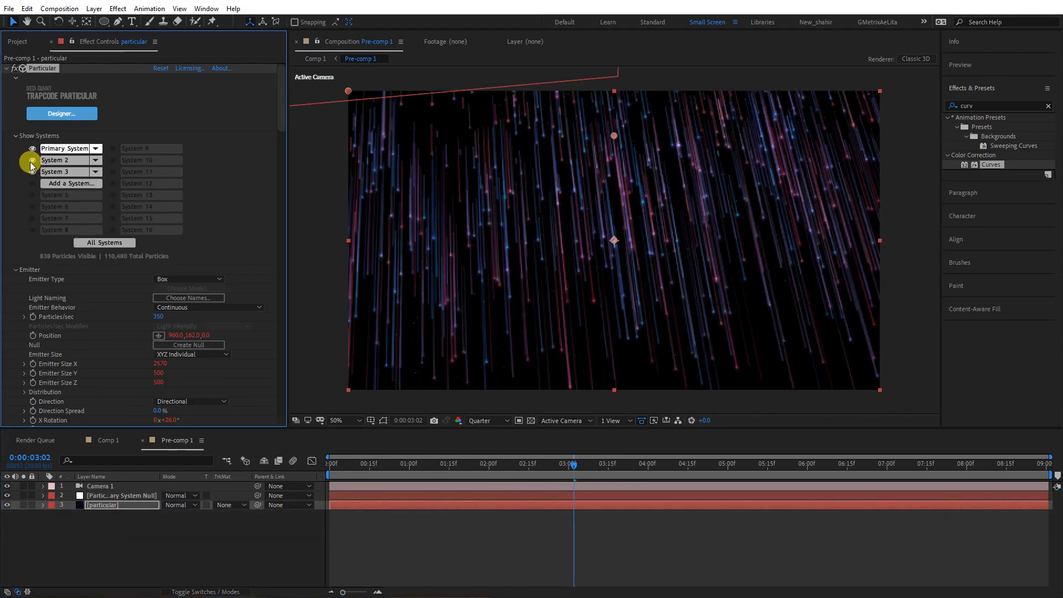
pyautogui.click(65, 161)
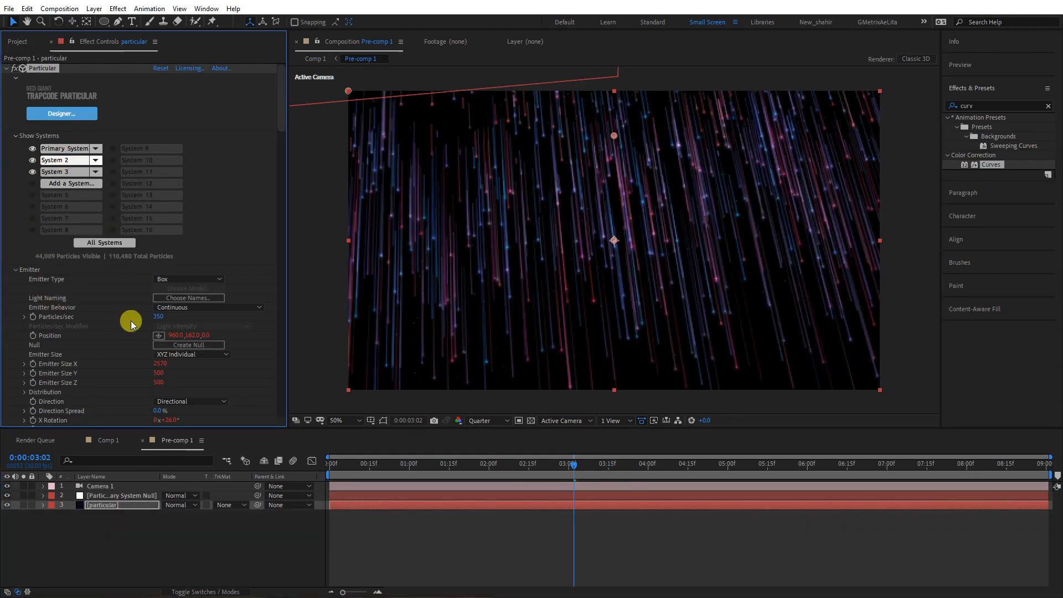
pyautogui.scroll(-10, 78, 354)
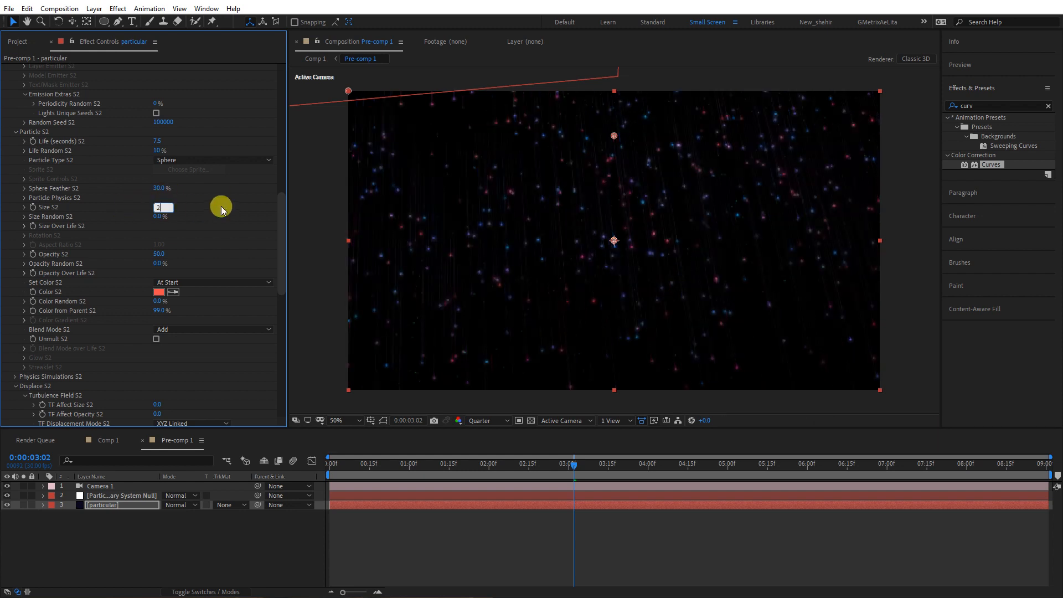
pyautogui.press('Return')
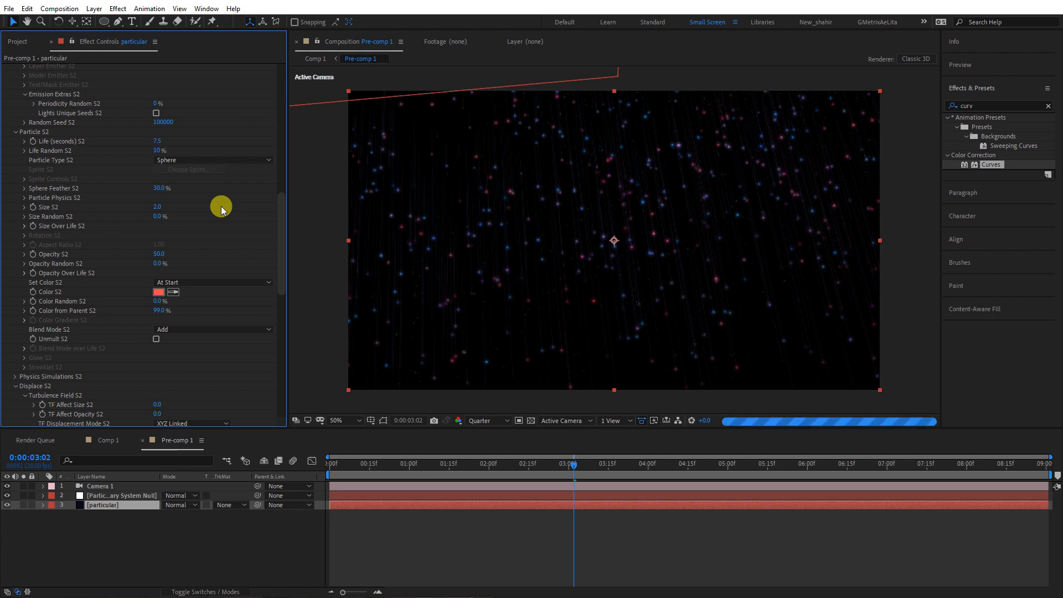
pyautogui.click(109, 447)
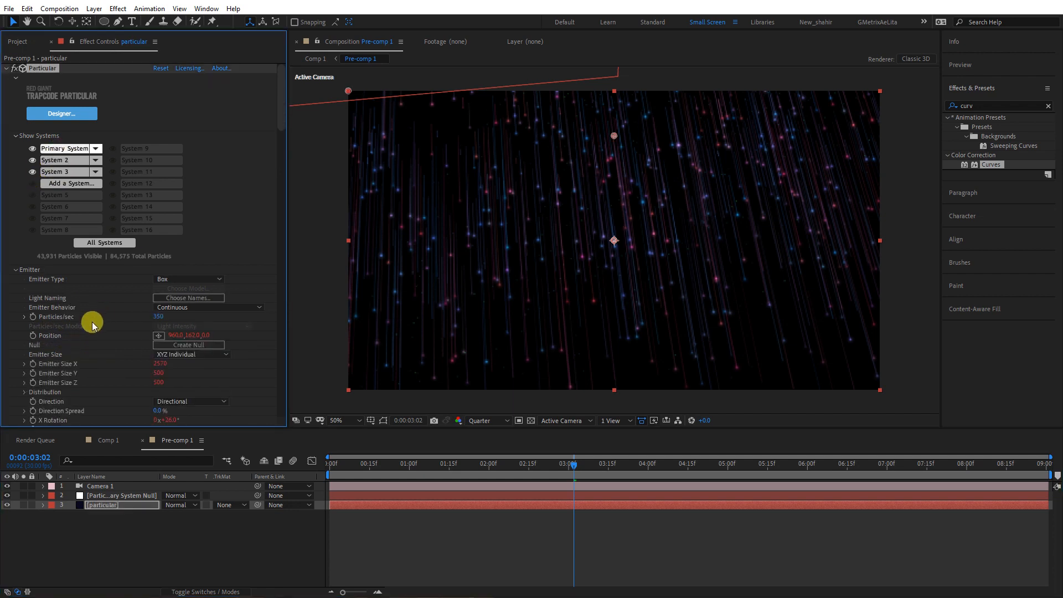
# - Change the Primary System's particle type to Sphere with a size of 2, and check it in Comp 1
pyautogui.scroll(-5, 92, 325)
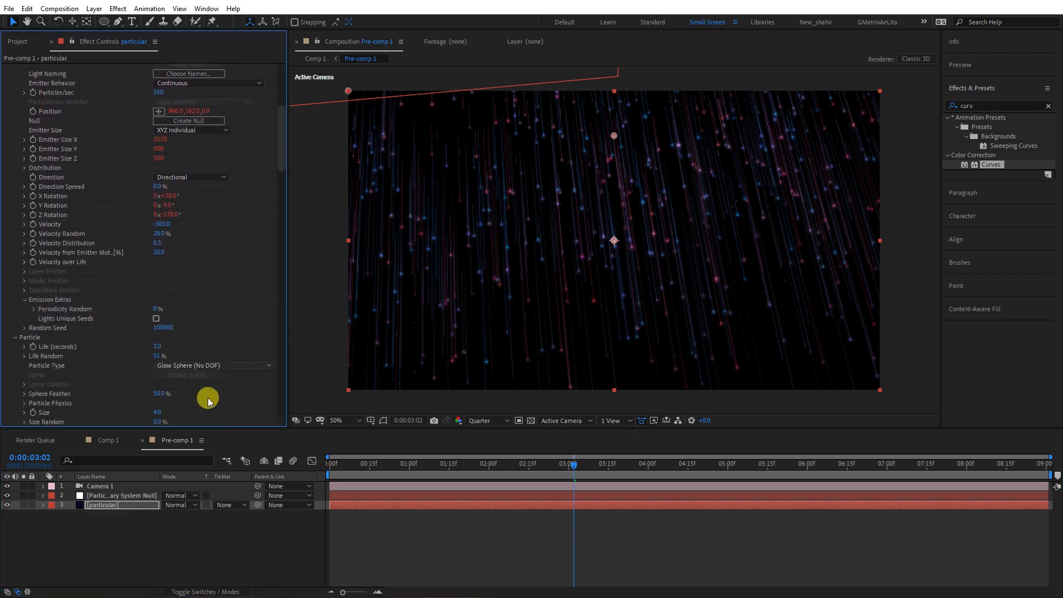
pyautogui.scroll(-5, 209, 397)
pyautogui.click(217, 292)
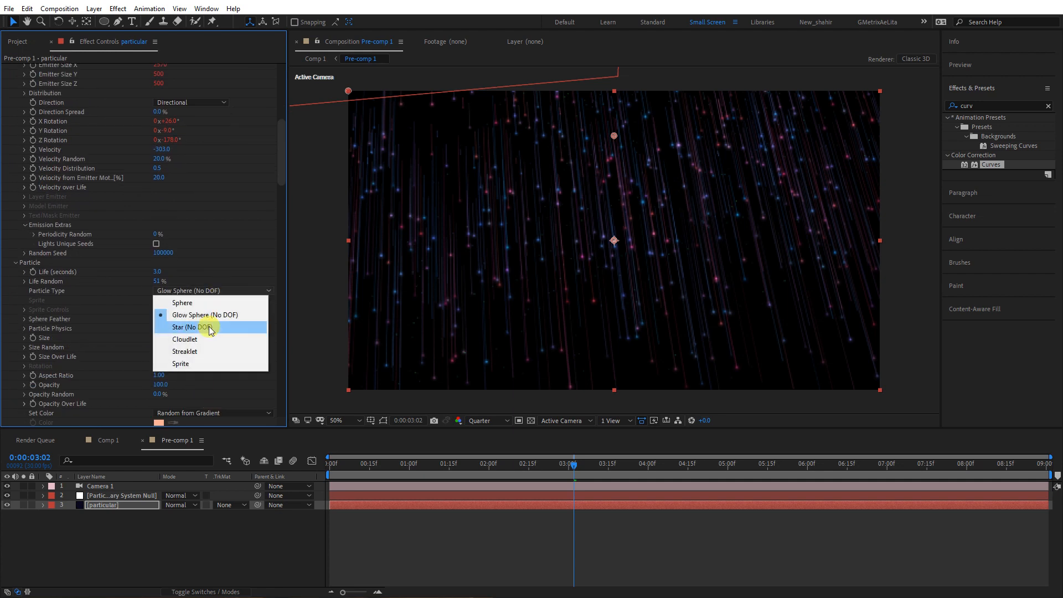
pyautogui.click(237, 247)
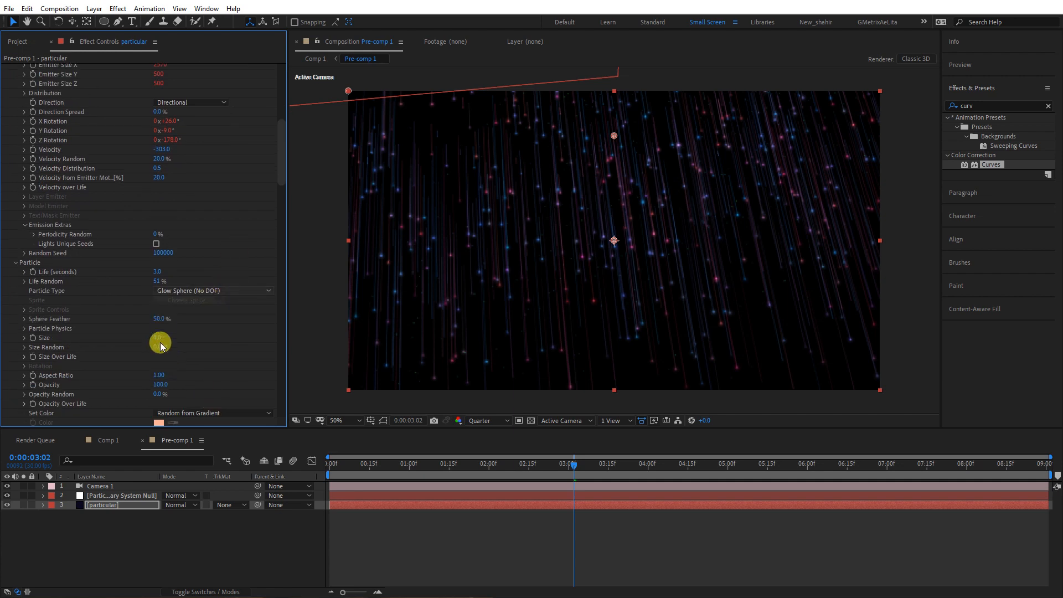
pyautogui.click(201, 292)
pyautogui.click(188, 303)
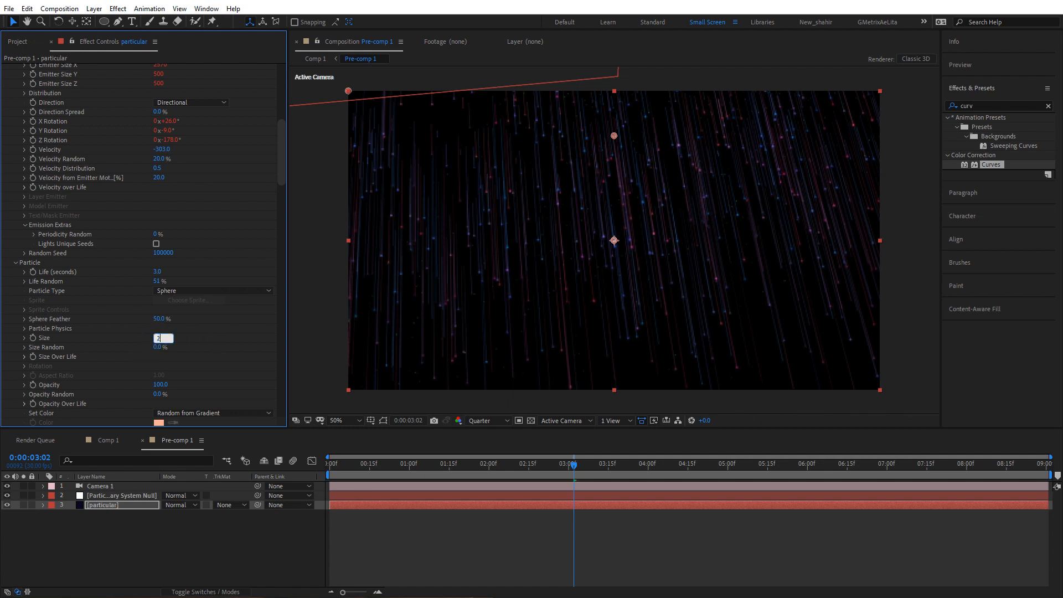
pyautogui.click(109, 440)
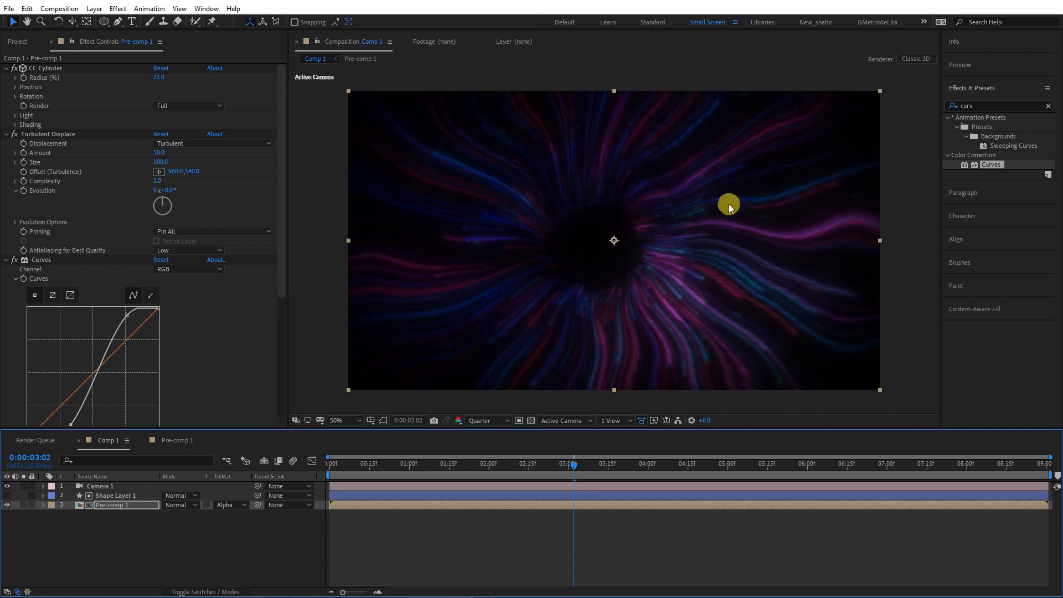
# - Back in Pre-comp 1, set the Primary System's particle size to 3
pyautogui.click(174, 440)
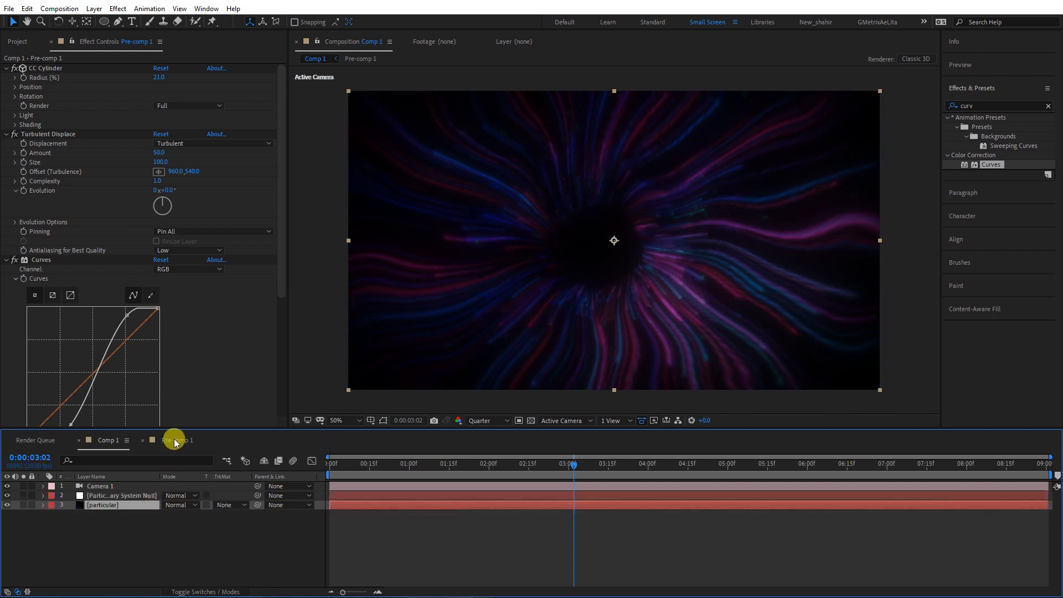
pyautogui.scroll(-10, 242, 321)
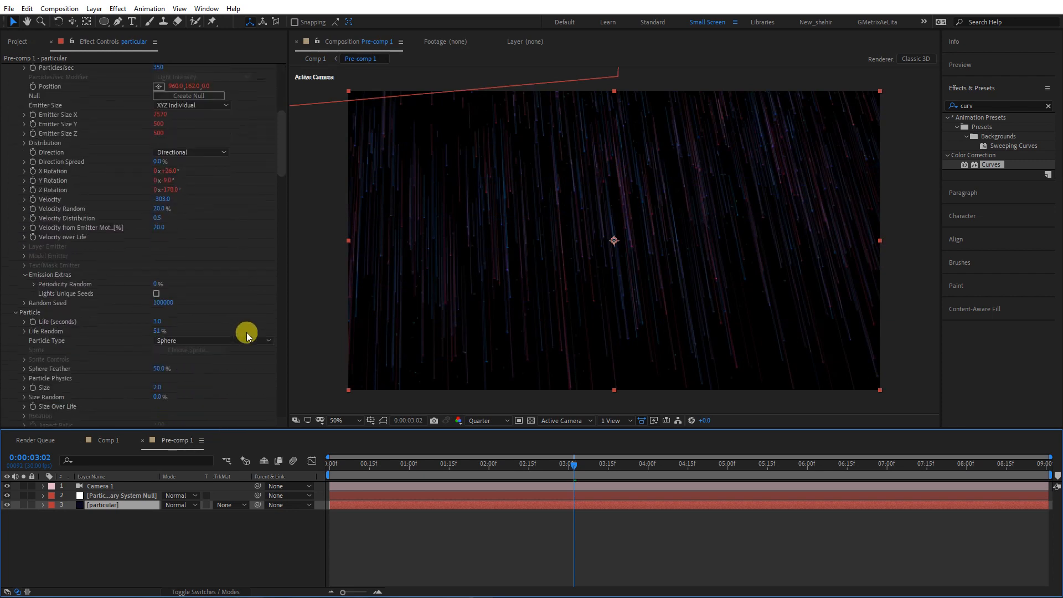
pyautogui.click(158, 313)
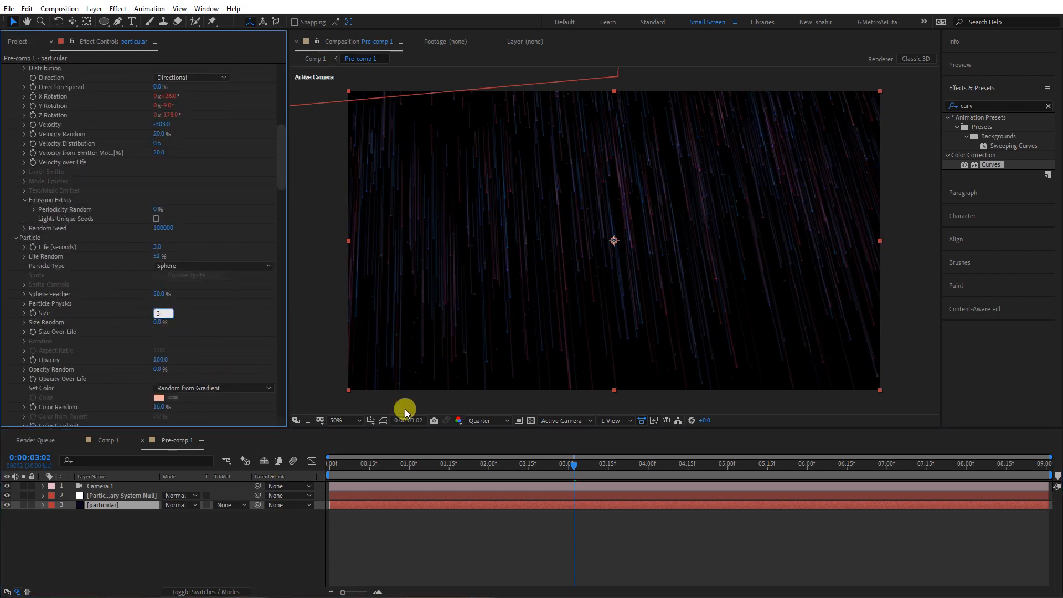
pyautogui.write('3')
# - Dolly the camera in Pre-comp 1 back slightly, and return to Comp 1 with the Selection tool
pyautogui.press('c')
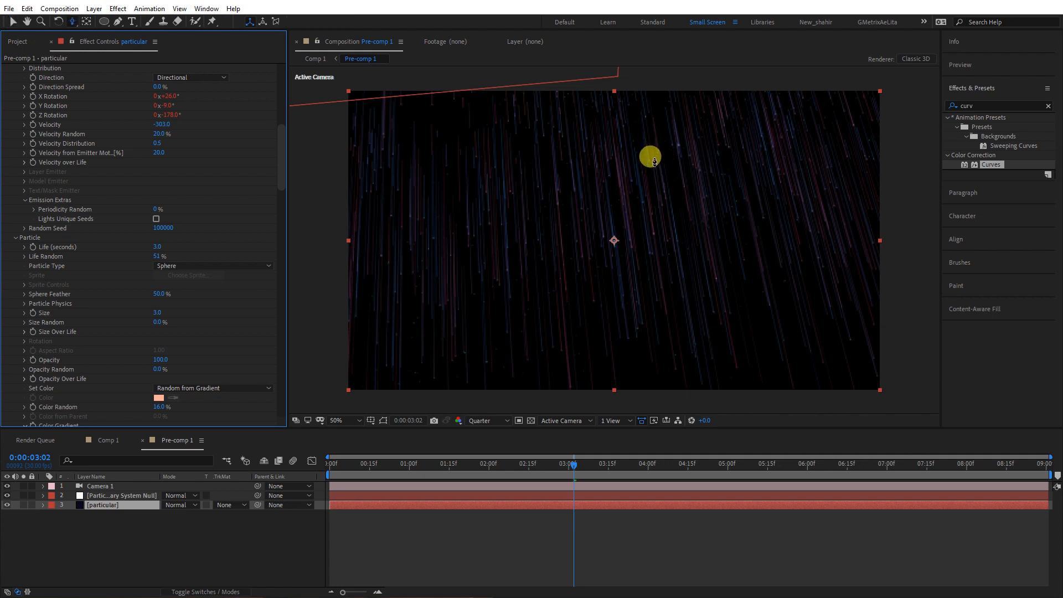
pyautogui.moveTo(655, 161); pyautogui.dragTo(647, 215)
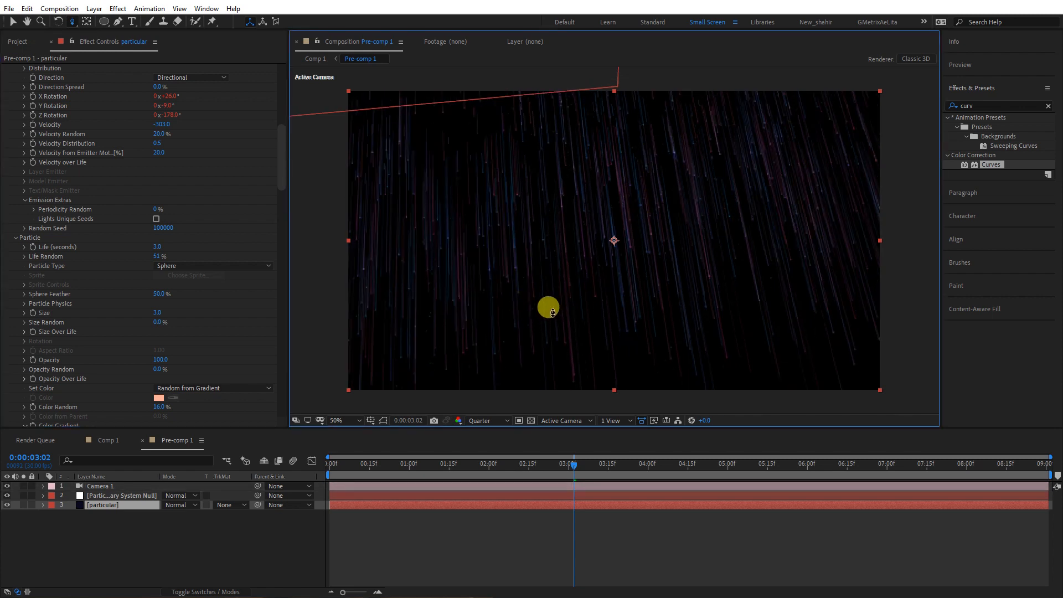
pyautogui.click(117, 440)
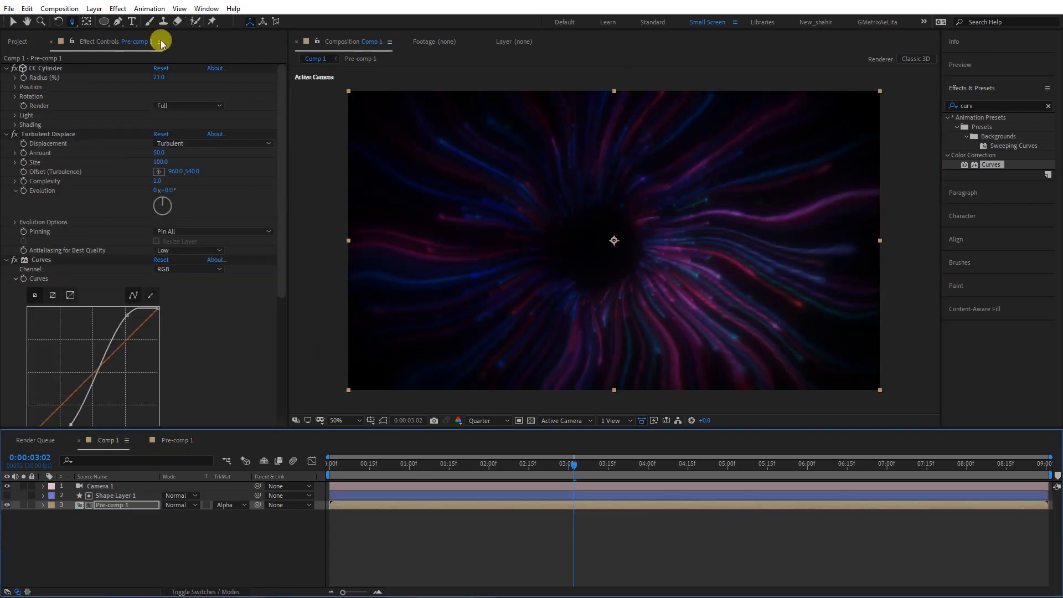
pyautogui.click(14, 24)
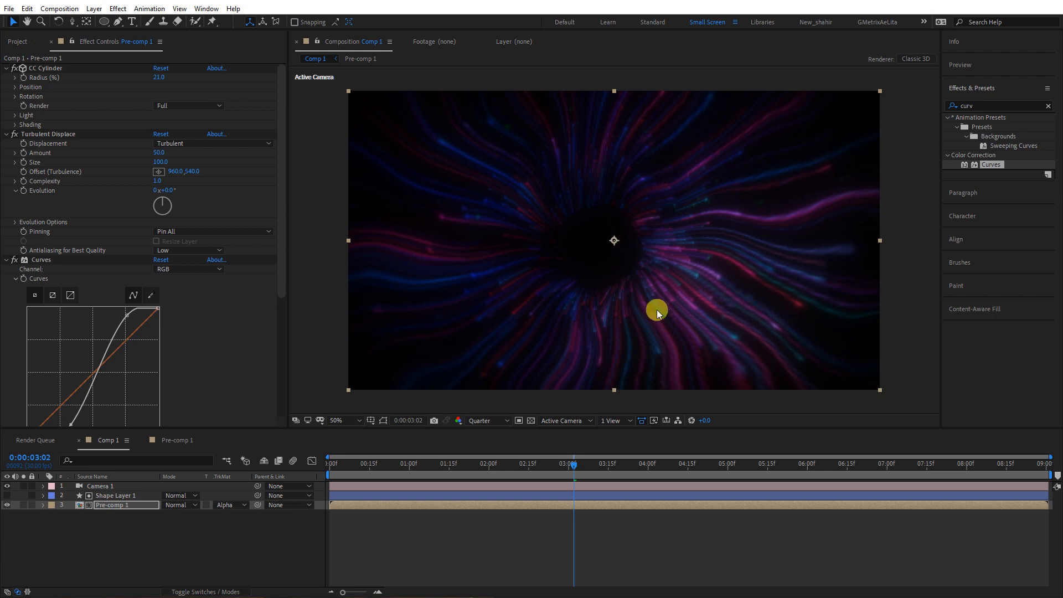
# - Reshape the RGB curve on Pre-comp 1 by raising its shadow point and moving its highlight point up to maximum output
pyautogui.scroll(-3, 89, 356)
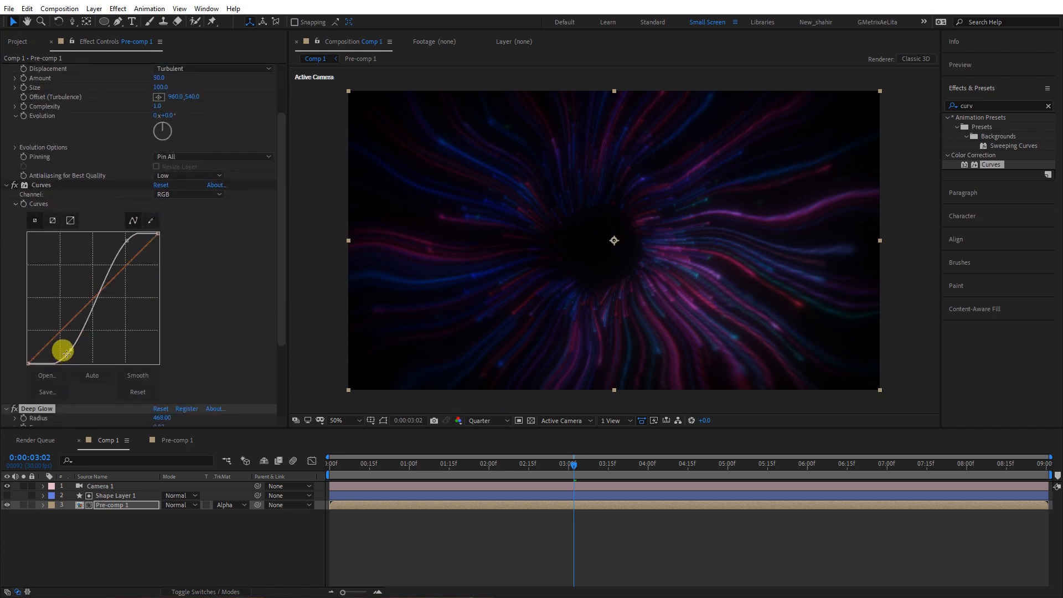
pyautogui.moveTo(65, 353); pyautogui.dragTo(75, 331)
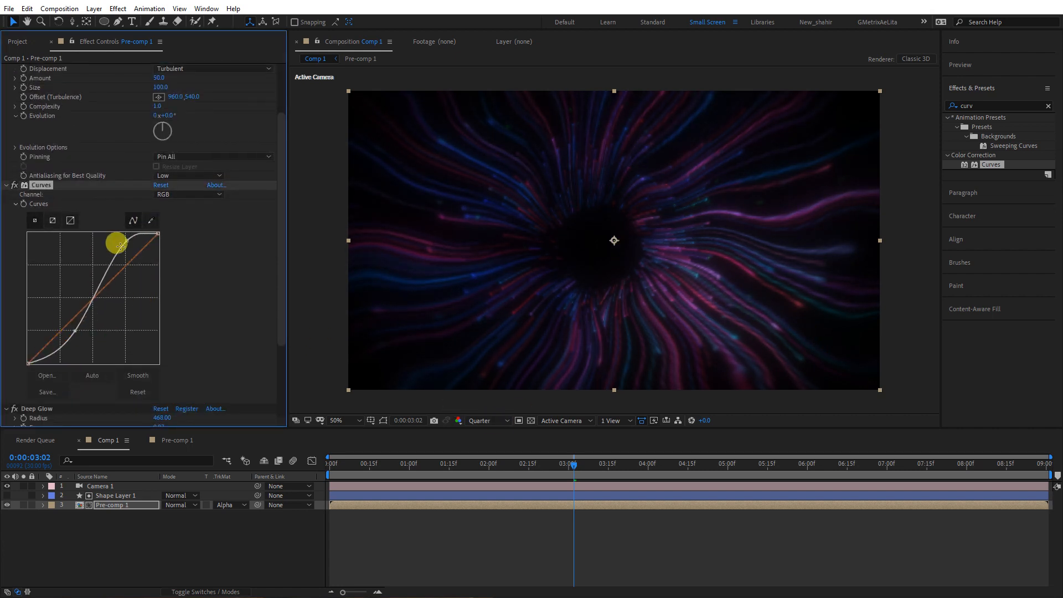
pyautogui.moveTo(126, 241)
pyautogui.mouseDown()
pyautogui.moveTo(79, 234)
pyautogui.moveTo(109, 236)
pyautogui.mouseUp()
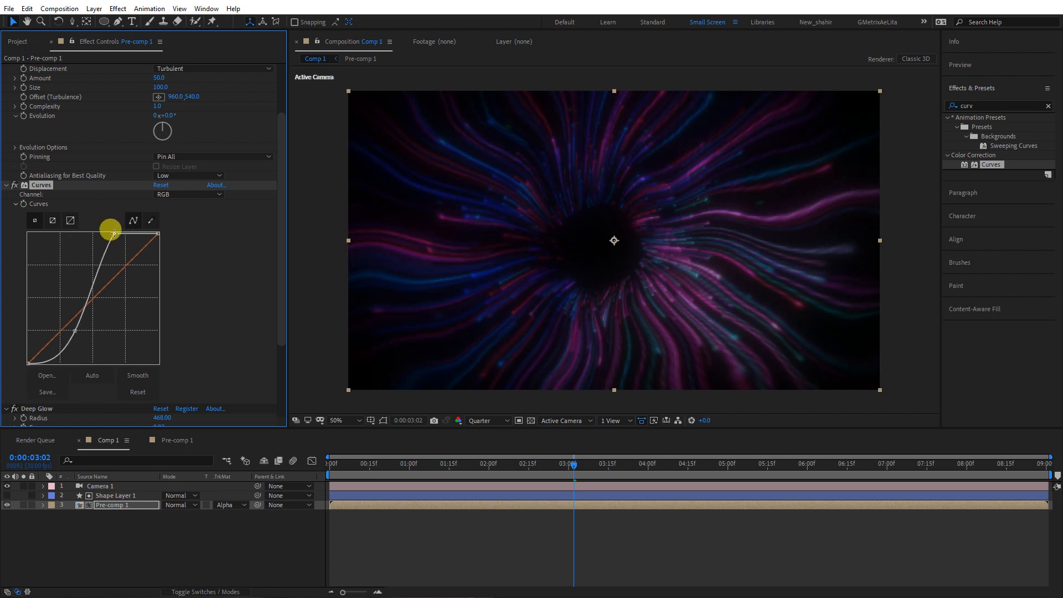
pyautogui.scroll(3, 227, 309)
pyautogui.click(7, 134)
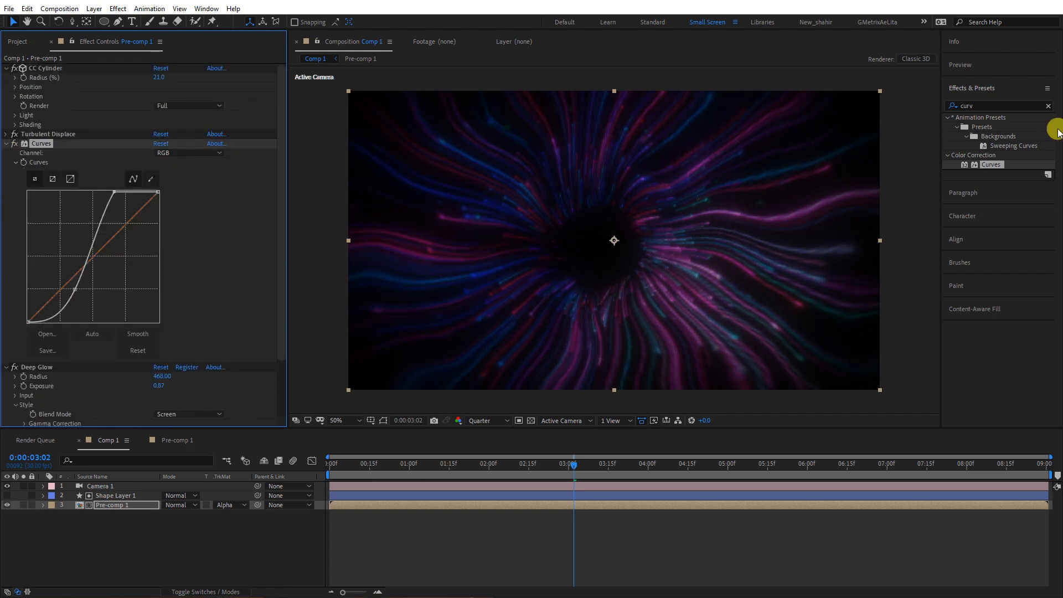
# - Add Brightness & Contrast to Pre-comp 1 between Curves and Deep Glow, with Brightness set to 28
pyautogui.click(1004, 114)
pyautogui.write('bri')
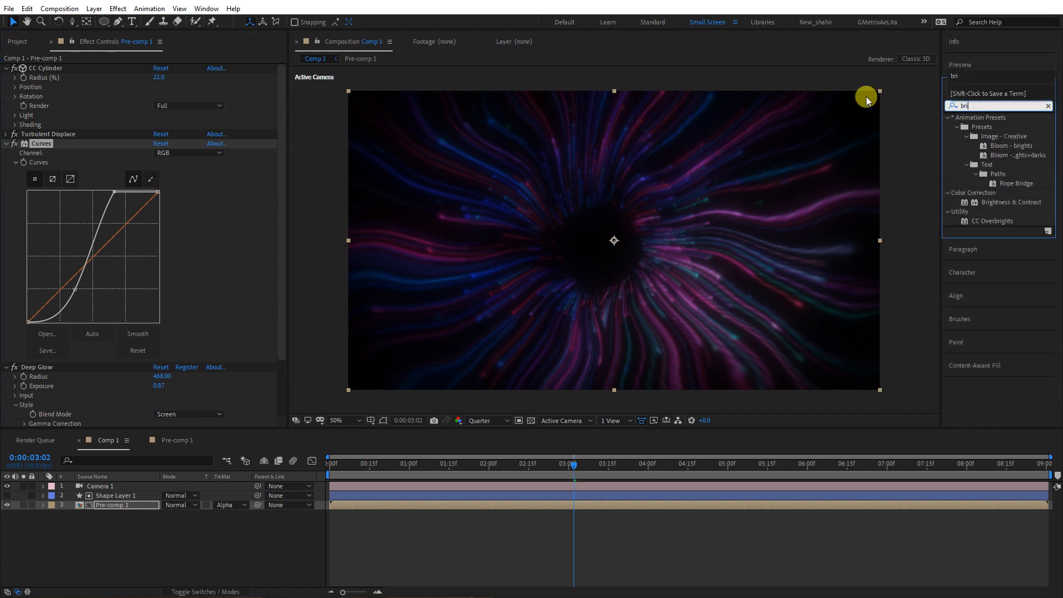
pyautogui.moveTo(998, 203); pyautogui.dragTo(189, 267)
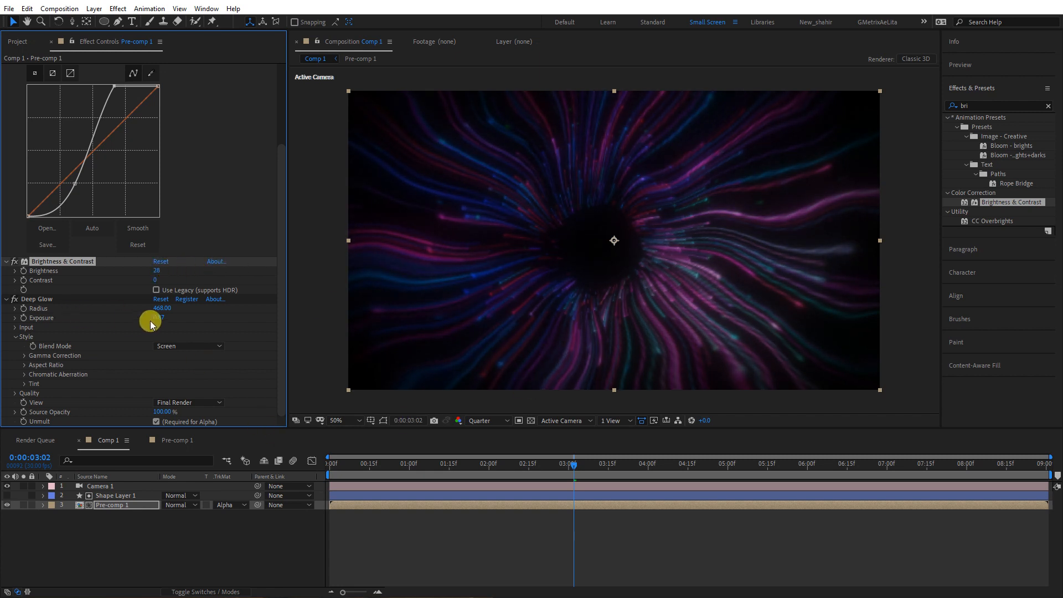
# - Set Deep Glow's exposure to 4.07, and compare the look with Brightness & Contrast switched off and on
pyautogui.moveTo(156, 316); pyautogui.dragTo(313, 295)
pyautogui.click(14, 262)
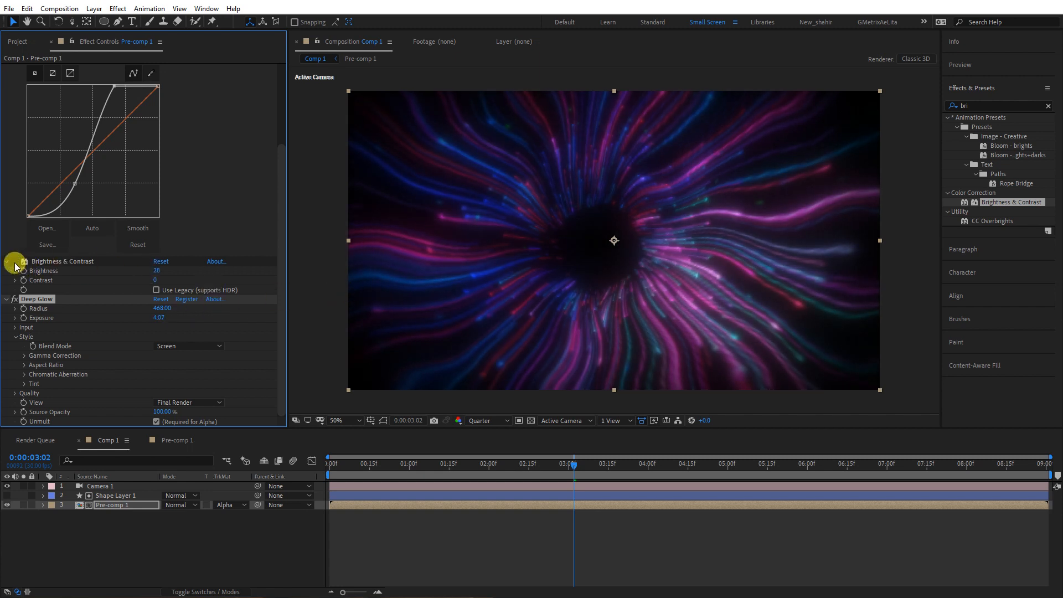
pyautogui.click(14, 261)
# - Soften the RGB curve on Pre-comp 1 by moving its highlight point closer to the diagonal and readjusting the shadow point
pyautogui.moveTo(113, 87); pyautogui.dragTo(139, 98)
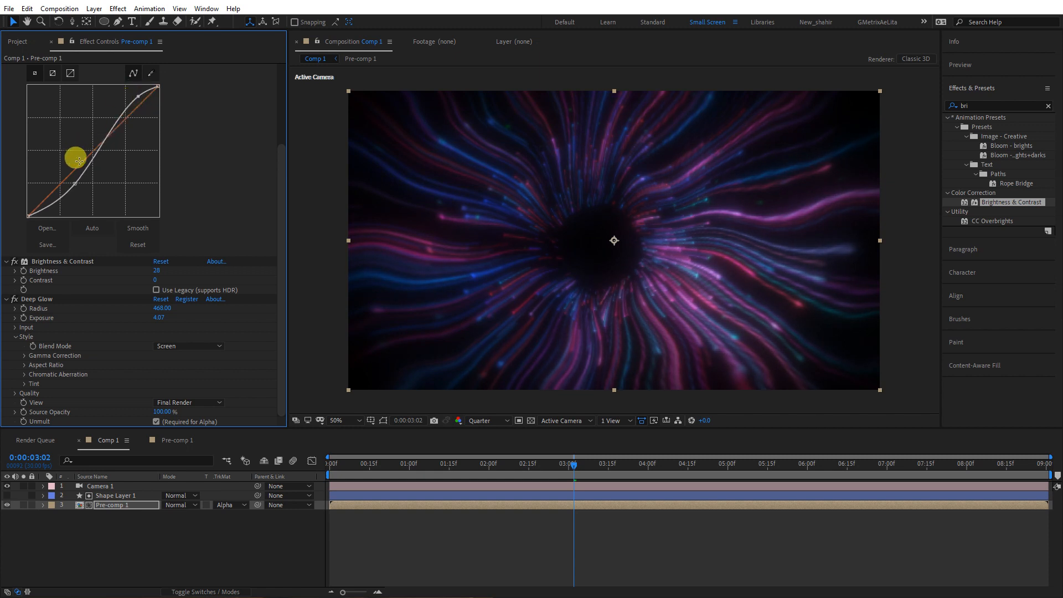
pyautogui.moveTo(76, 157); pyautogui.dragTo(75, 187)
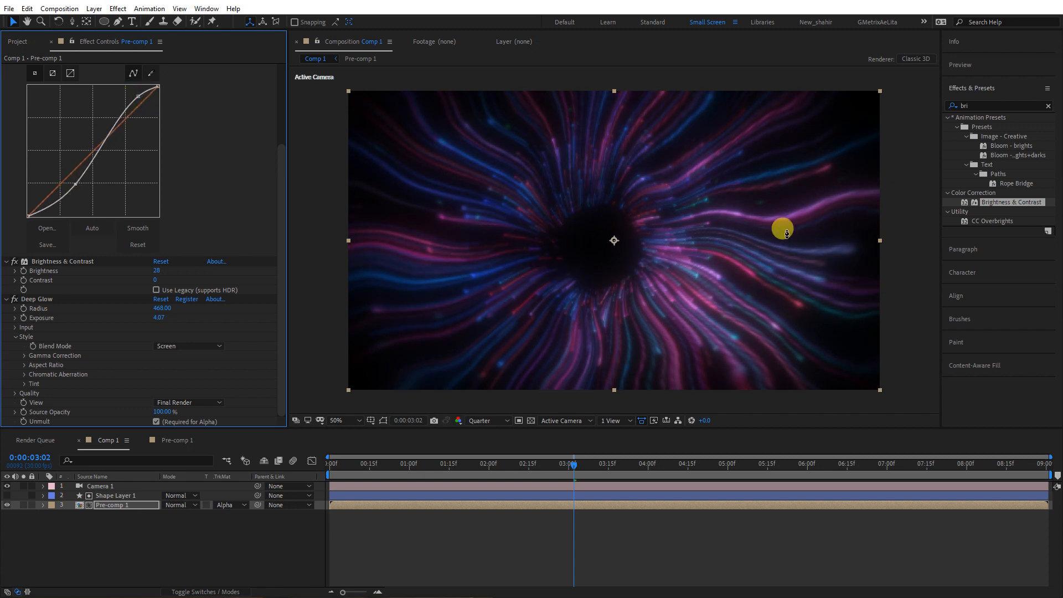
# - Dolly the Comp 1 camera farther into the tunnel so the dark center fills more of the frame
pyautogui.press('c')
pyautogui.moveTo(730, 166)
pyautogui.mouseDown()
pyautogui.moveTo(613, 359)
pyautogui.moveTo(502, 507)
pyautogui.moveTo(667, 316)
pyautogui.moveTo(821, 76)
pyautogui.moveTo(690, 188)
pyautogui.moveTo(768, 79)
pyautogui.moveTo(831, 24)
pyautogui.mouseUp()
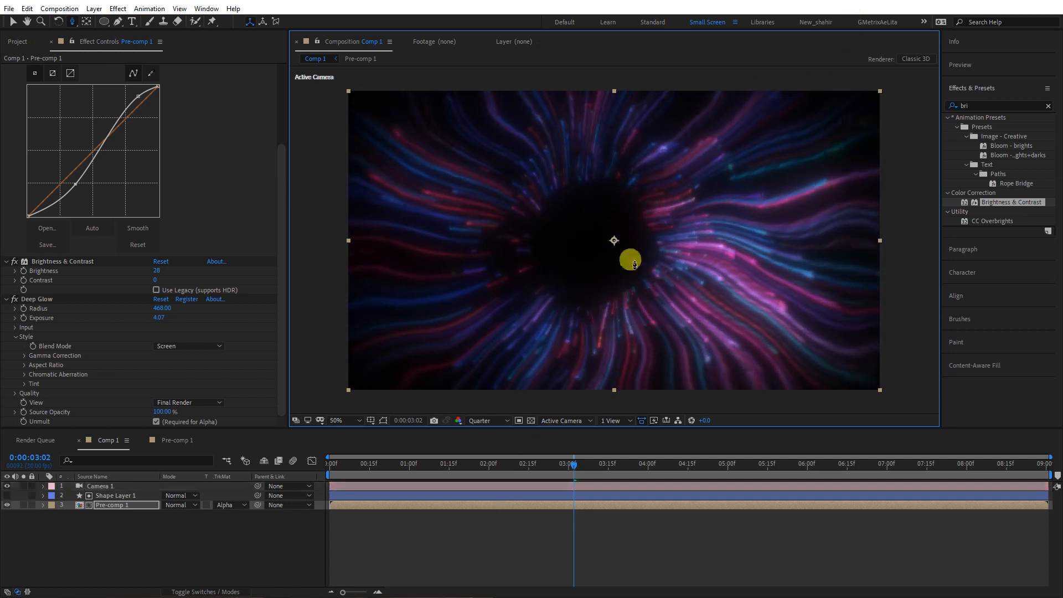
pyautogui.moveTo(565, 308)
pyautogui.mouseDown()
pyautogui.moveTo(839, 31)
pyautogui.moveTo(581, 268)
pyautogui.moveTo(714, 169)
pyautogui.moveTo(854, 90)
pyautogui.mouseUp()
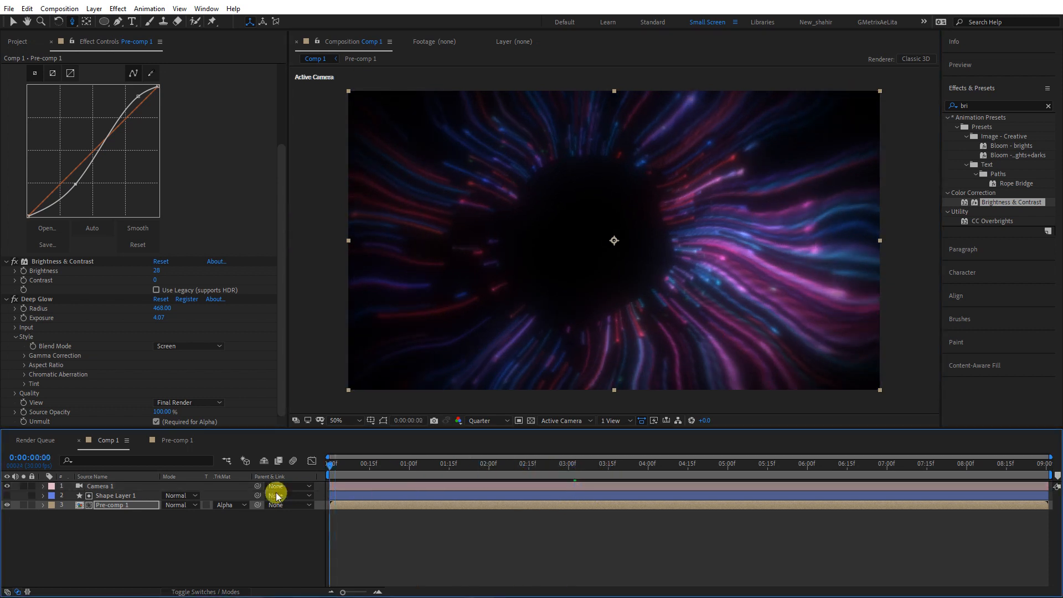
# - Preview the opening of Comp 1 from the first frame, and return to the start
pyautogui.press('Home')
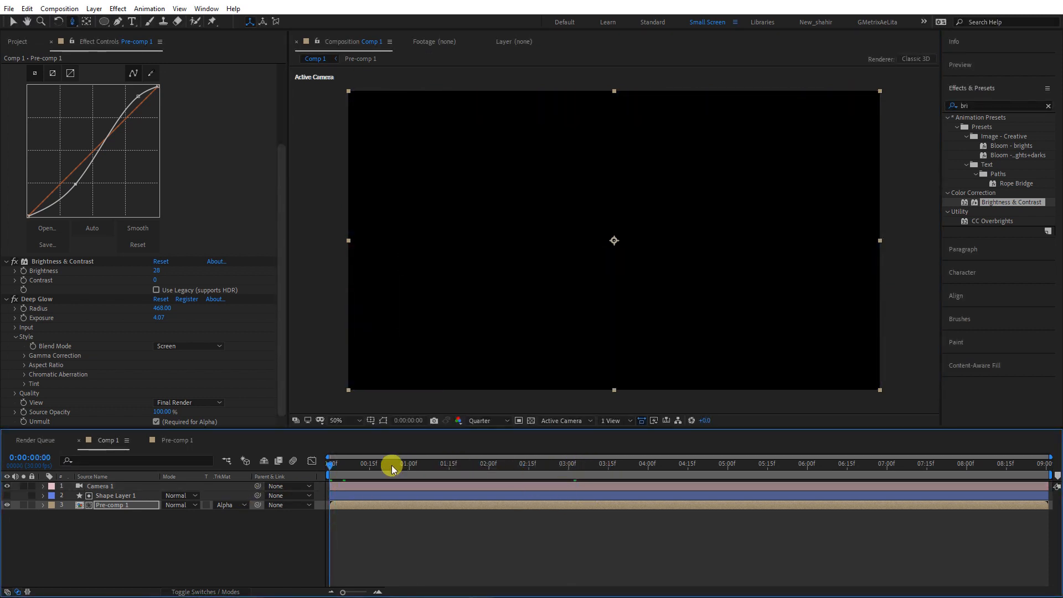
pyautogui.press('space')
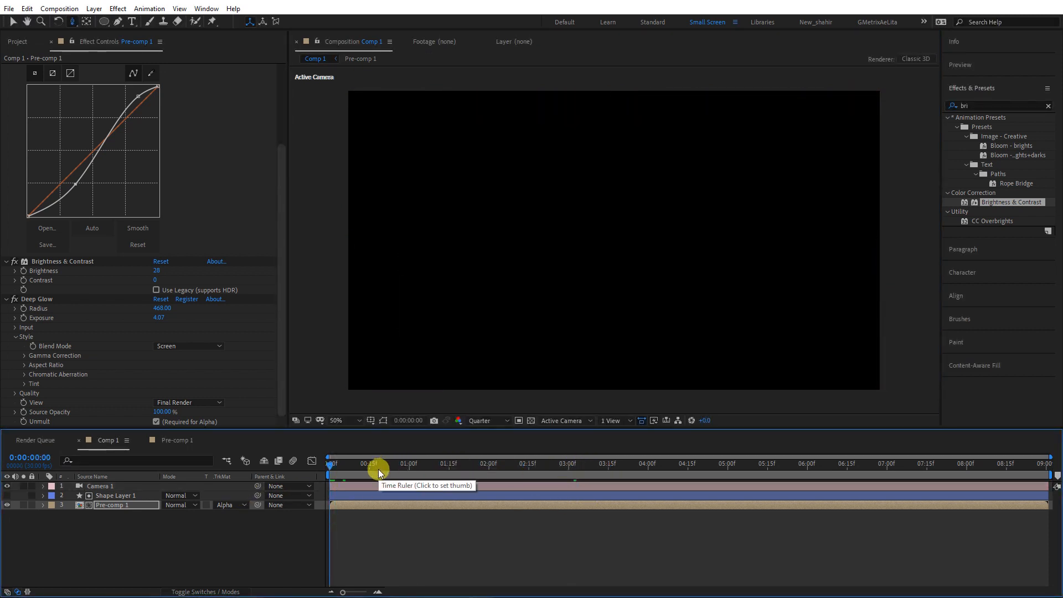
pyautogui.press('space')
pyautogui.press('Home')
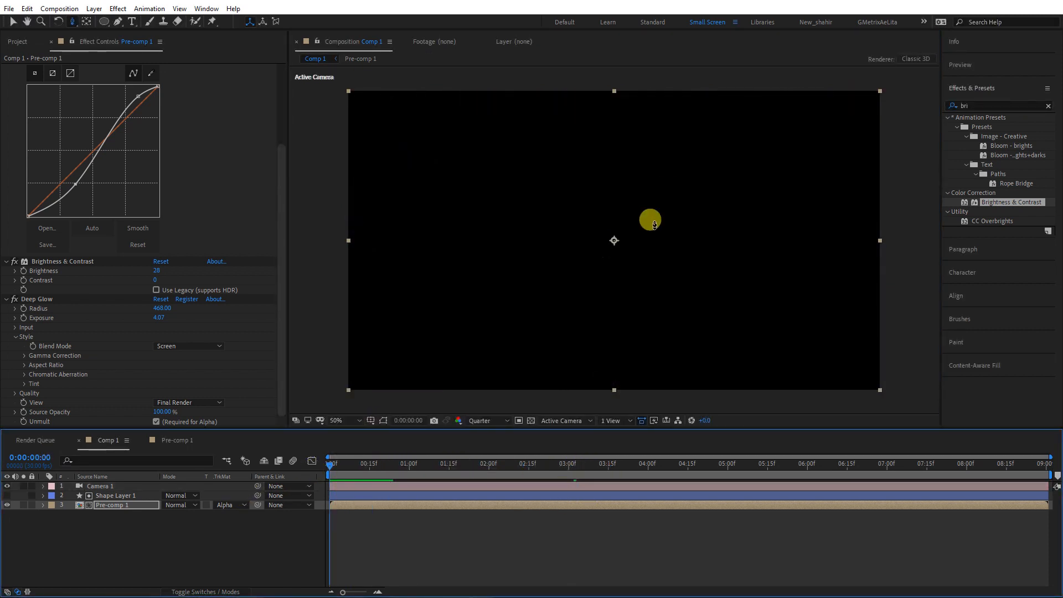
# - Enable time remapping on Pre-comp 1 and add a Time Remap keyframe at 0:00:01:18
pyautogui.click(94, 8)
pyautogui.moveTo(168, 147)
pyautogui.click(310, 151)
pyautogui.moveTo(387, 463); pyautogui.dragTo(456, 463)
pyautogui.click(16, 515)
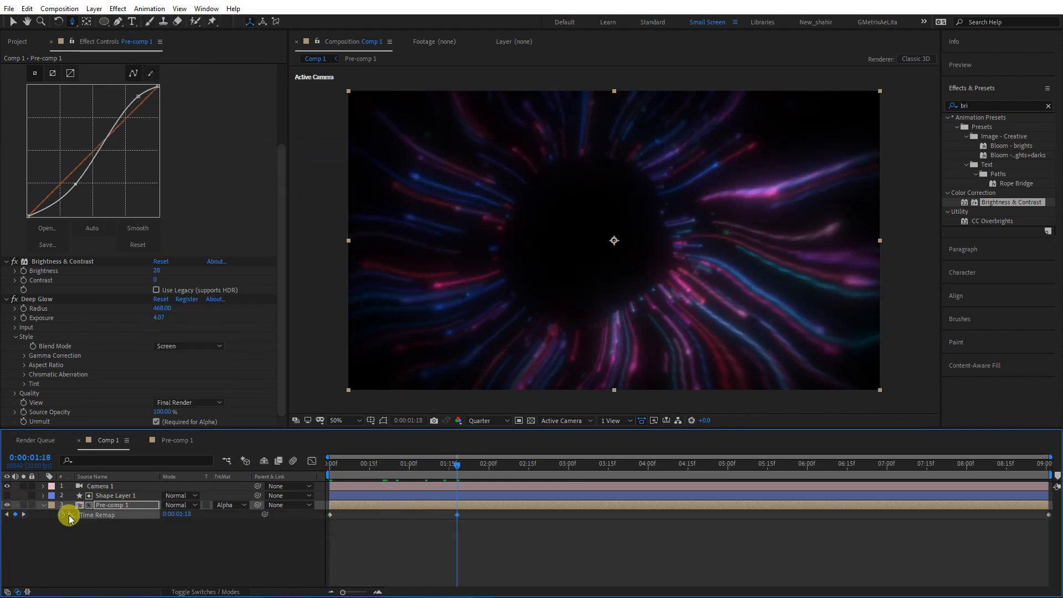
# - Advance the middle Time Remap keyframe's value, move the keyframe to 0:00:01:00, and preview the faster opening
pyautogui.press('Home')
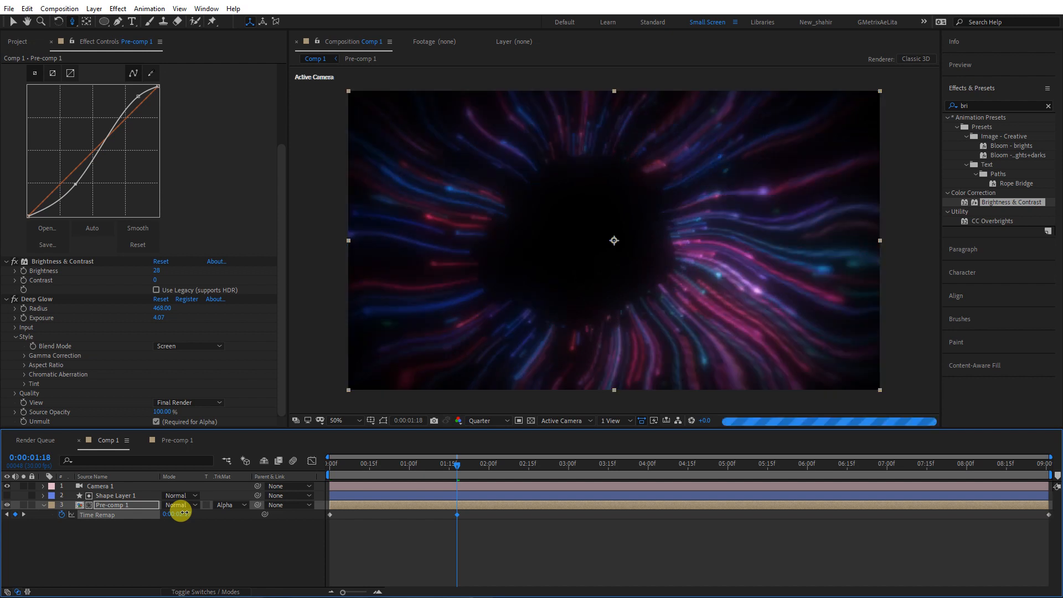
pyautogui.moveTo(453, 513); pyautogui.dragTo(417, 516)
pyautogui.press('space')
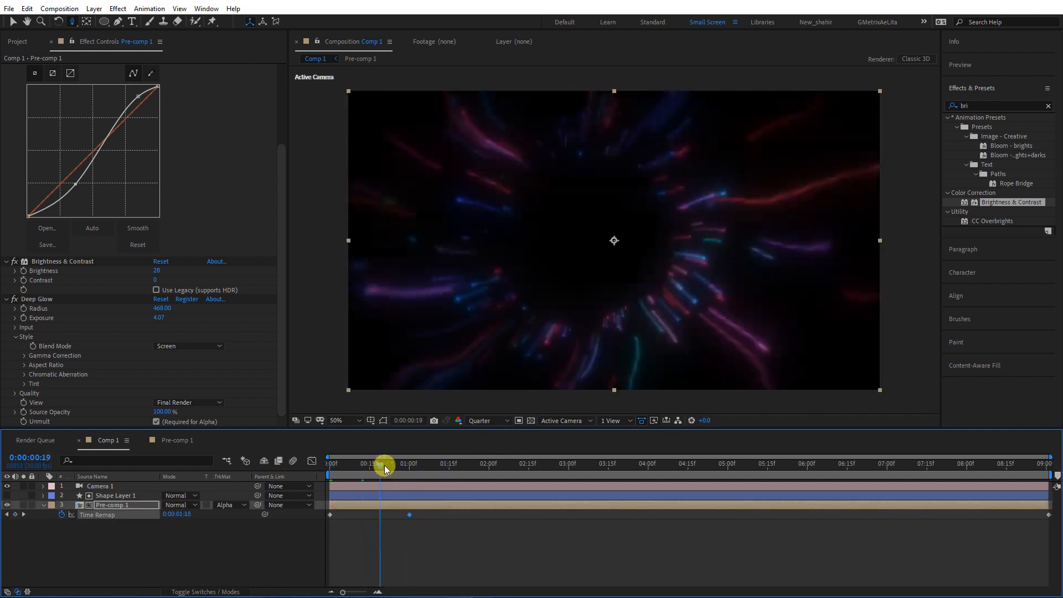
pyautogui.press('space')
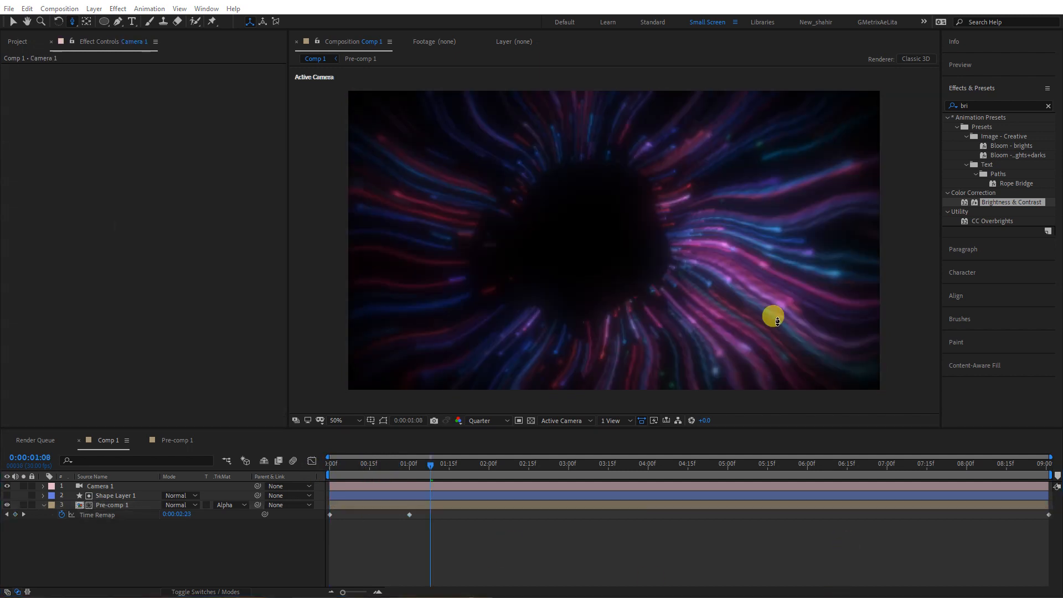
# - Undo a trial dolly of the Comp 1 camera, and pan the camera slightly to reposition the tunnel's center
pyautogui.moveTo(619, 260); pyautogui.dragTo(564, 401)
pyautogui.hotkey('ctrl', 'z')
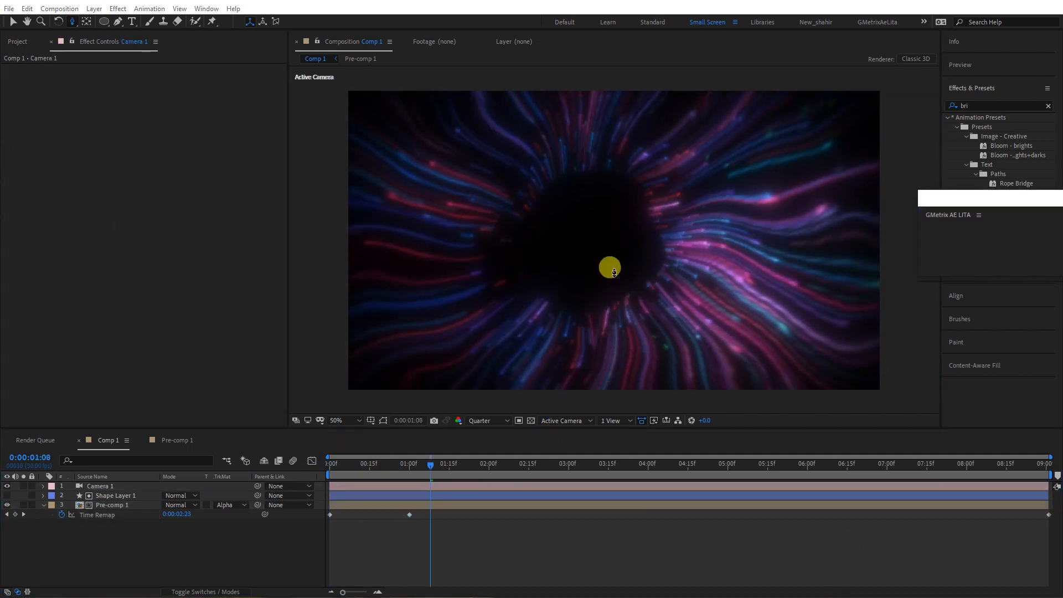
pyautogui.press('c')
pyautogui.press('c')
pyautogui.press('c')
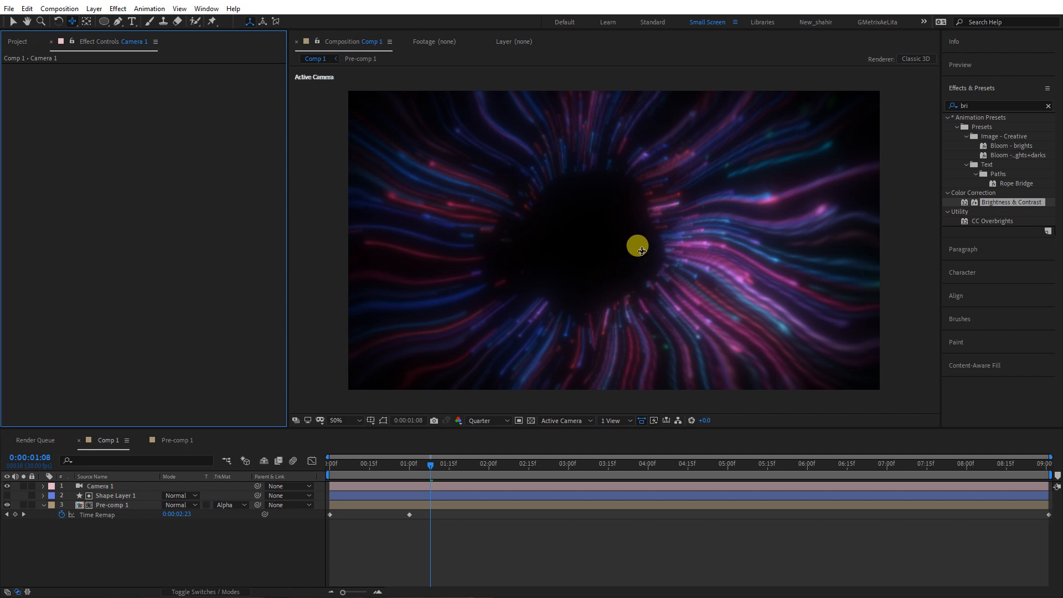
pyautogui.click(623, 279)
pyautogui.moveTo(623, 280)
pyautogui.mouseDown()
pyautogui.moveTo(617, 273)
pyautogui.moveTo(634, 263)
pyautogui.moveTo(630, 284)
pyautogui.moveTo(610, 238)
pyautogui.moveTo(596, 334)
pyautogui.moveTo(601, 249)
pyautogui.moveTo(607, 270)
pyautogui.moveTo(637, 267)
pyautogui.moveTo(599, 295)
pyautogui.moveTo(607, 280)
pyautogui.mouseUp()
pyautogui.press('c')
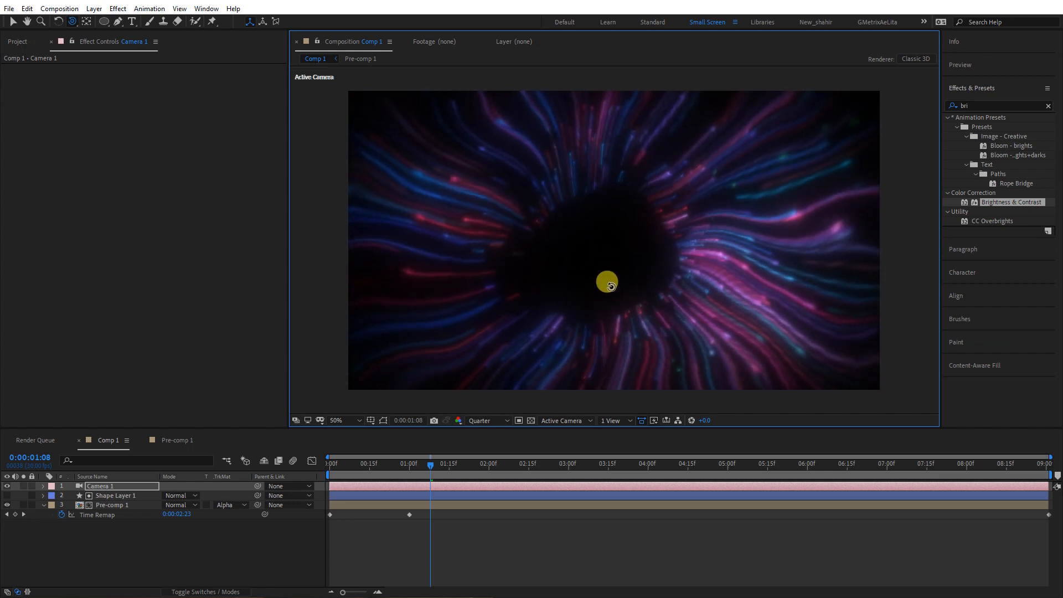
# - Set the CC Cylinder radius on Pre-comp 1 to 8%
pyautogui.click(119, 505)
pyautogui.moveTo(668, 187); pyautogui.dragTo(637, 205)
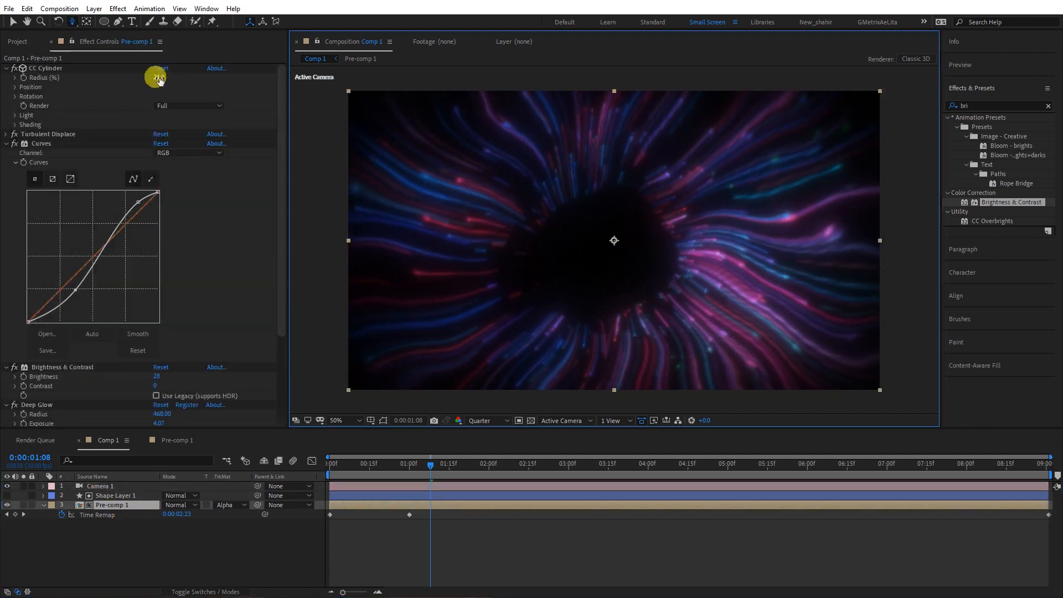
pyautogui.moveTo(156, 76)
pyautogui.mouseDown()
pyautogui.moveTo(169, 77)
pyautogui.moveTo(149, 78)
pyautogui.mouseUp()
# - Try rotating the CC Cylinder about its Y and Z axes, undoing each change
pyautogui.click(15, 87)
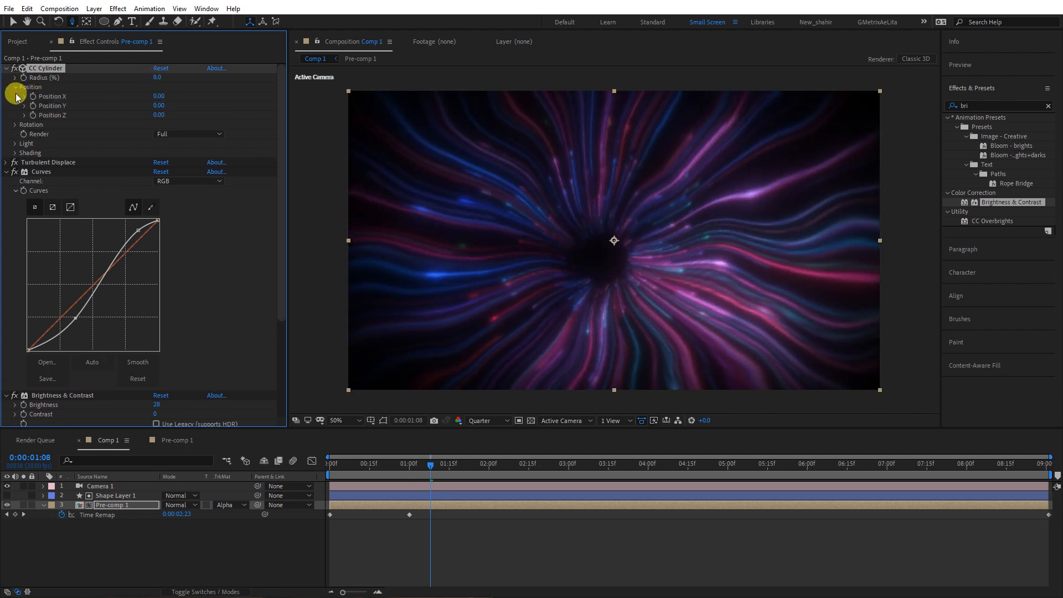
pyautogui.click(15, 125)
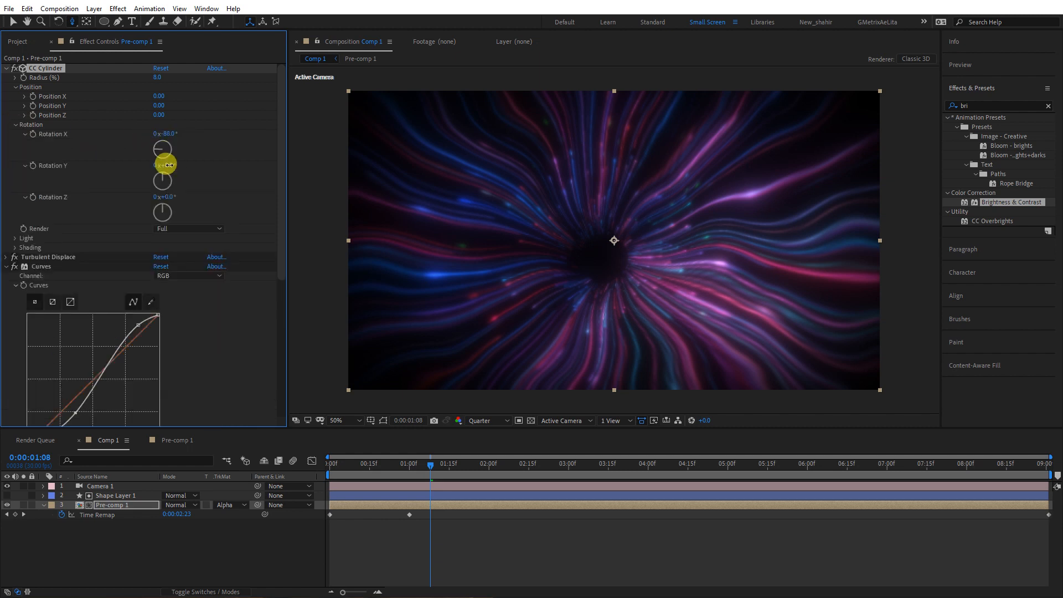
pyautogui.moveTo(168, 165)
pyautogui.mouseDown()
pyautogui.moveTo(232, 150)
pyautogui.moveTo(197, 144)
pyautogui.mouseUp()
pyautogui.hotkey('ctrl', 'z')
pyautogui.moveTo(166, 197); pyautogui.dragTo(241, 188)
pyautogui.hotkey('ctrl', 'z')
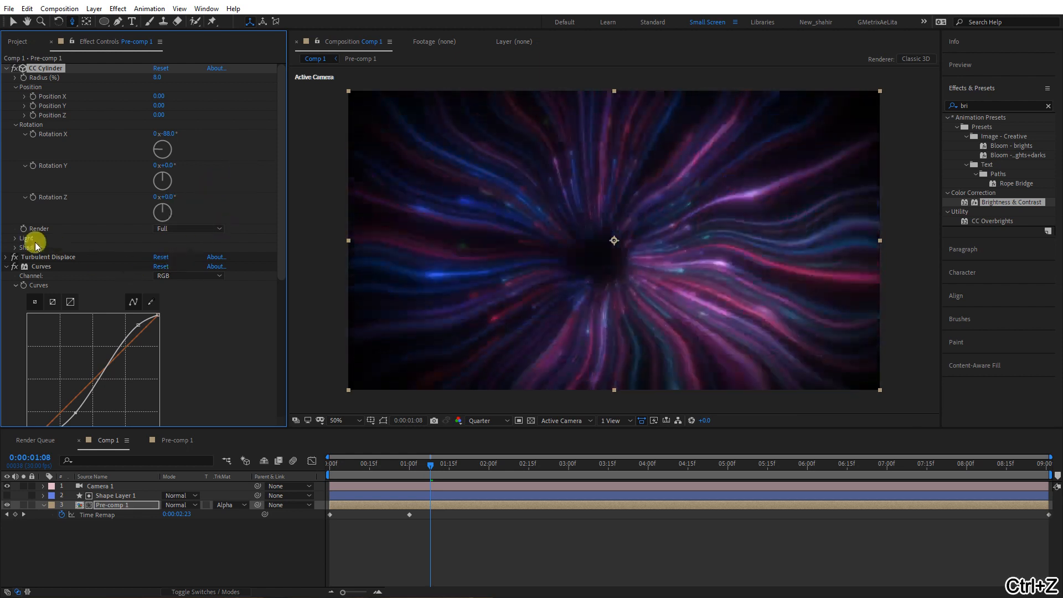
# - Try the Outside render option on CC Cylinder, and switch it back to Full
pyautogui.scroll(-3, 55, 234)
pyautogui.click(195, 159)
pyautogui.click(191, 176)
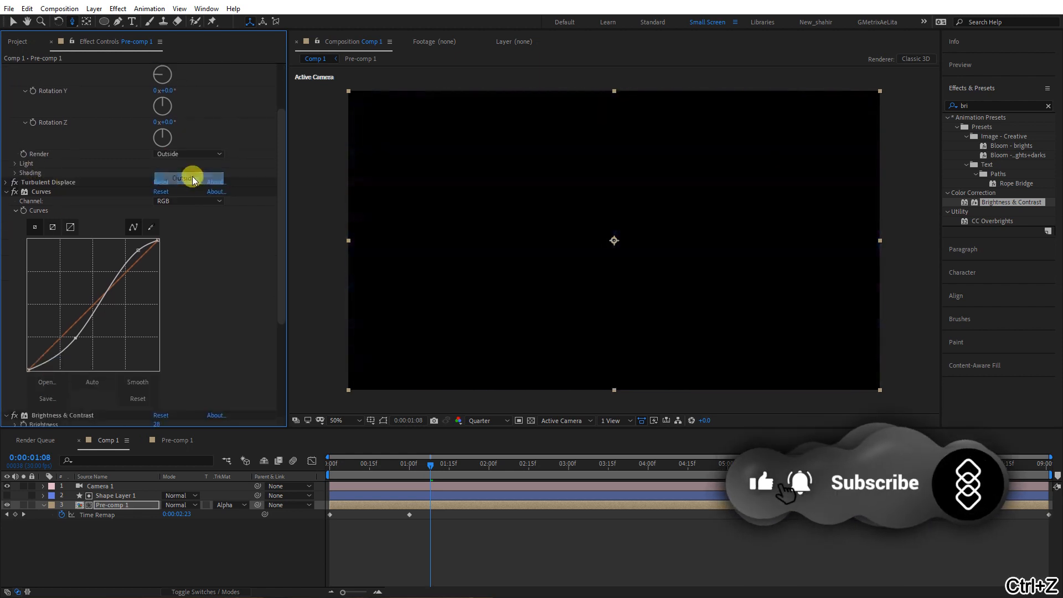
pyautogui.click(195, 160)
pyautogui.click(189, 166)
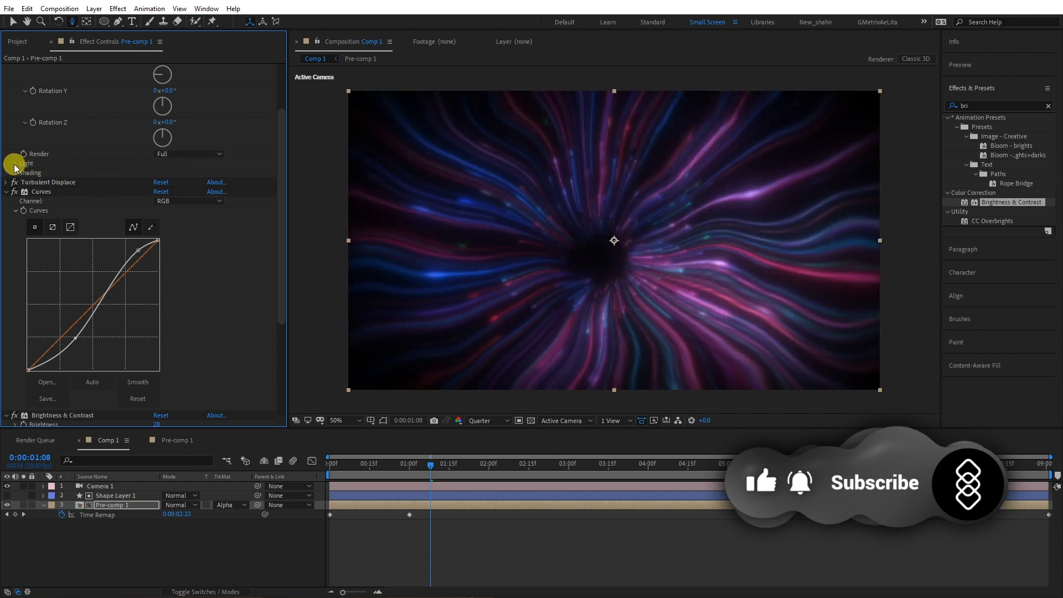
# - Set CC Cylinder's light intensity to 48, light height to -99 and diffuse shading to 82
pyautogui.click(15, 164)
pyautogui.moveTo(157, 171)
pyautogui.mouseDown()
pyautogui.moveTo(195, 166)
pyautogui.moveTo(149, 173)
pyautogui.moveTo(226, 184)
pyautogui.moveTo(131, 189)
pyautogui.moveTo(173, 173)
pyautogui.moveTo(156, 172)
pyautogui.mouseUp()
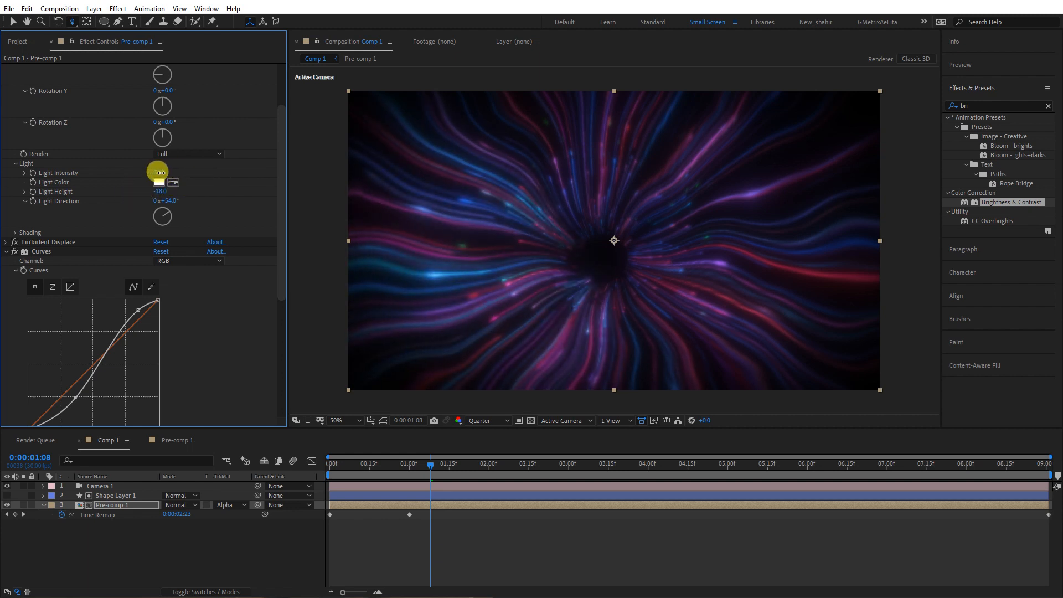
pyautogui.click(27, 233)
pyautogui.click(15, 233)
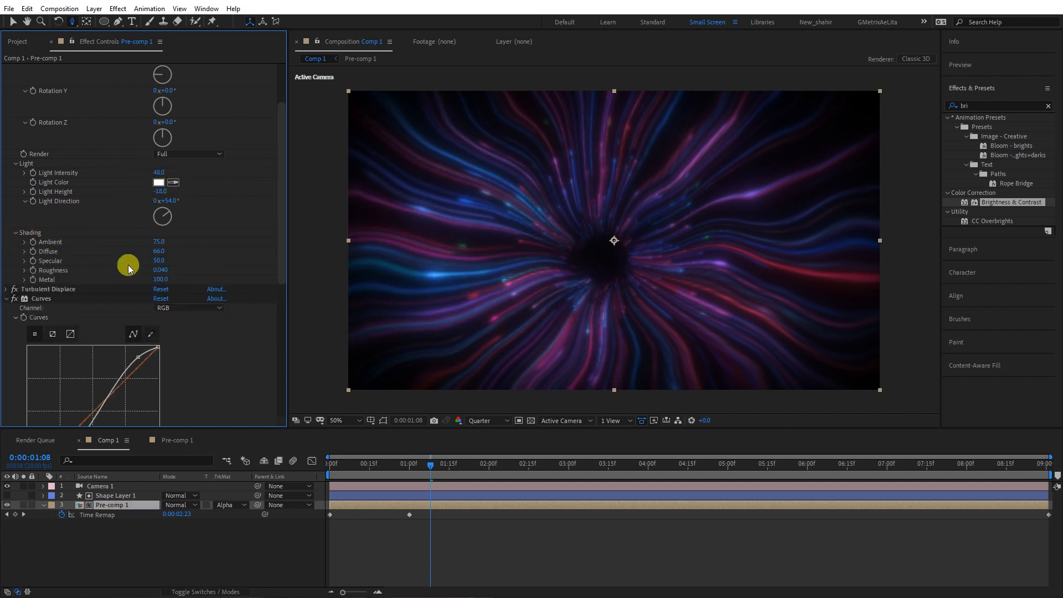
pyautogui.moveTo(160, 280); pyautogui.dragTo(261, 230)
pyautogui.moveTo(163, 192); pyautogui.dragTo(135, 183)
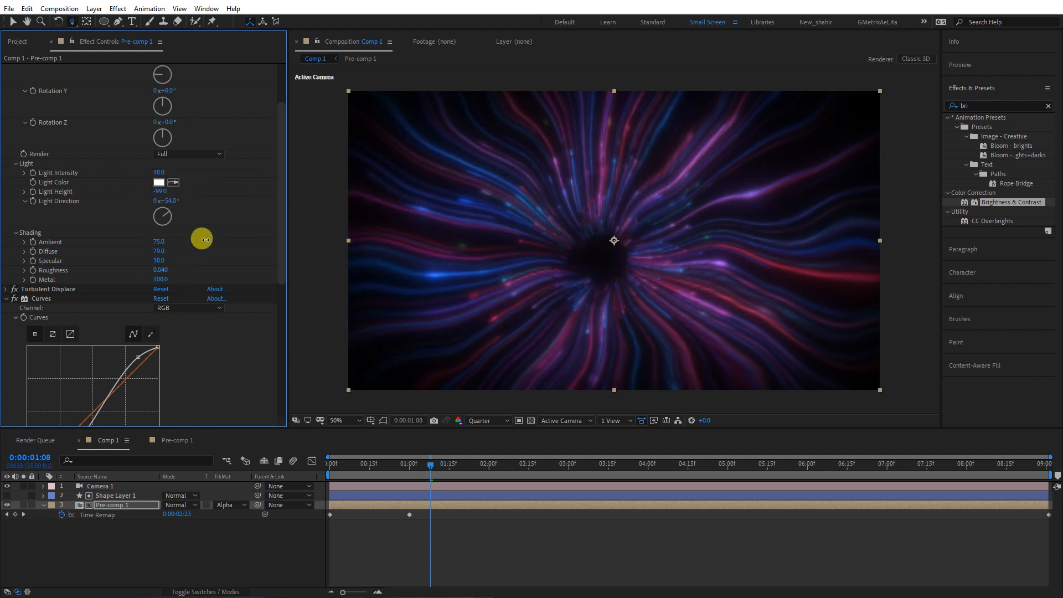
# - Try adding a Point light to Comp 1, and delete the light layer
pyautogui.rightClick(241, 527)
pyautogui.moveTo(318, 535)
pyautogui.click(443, 574)
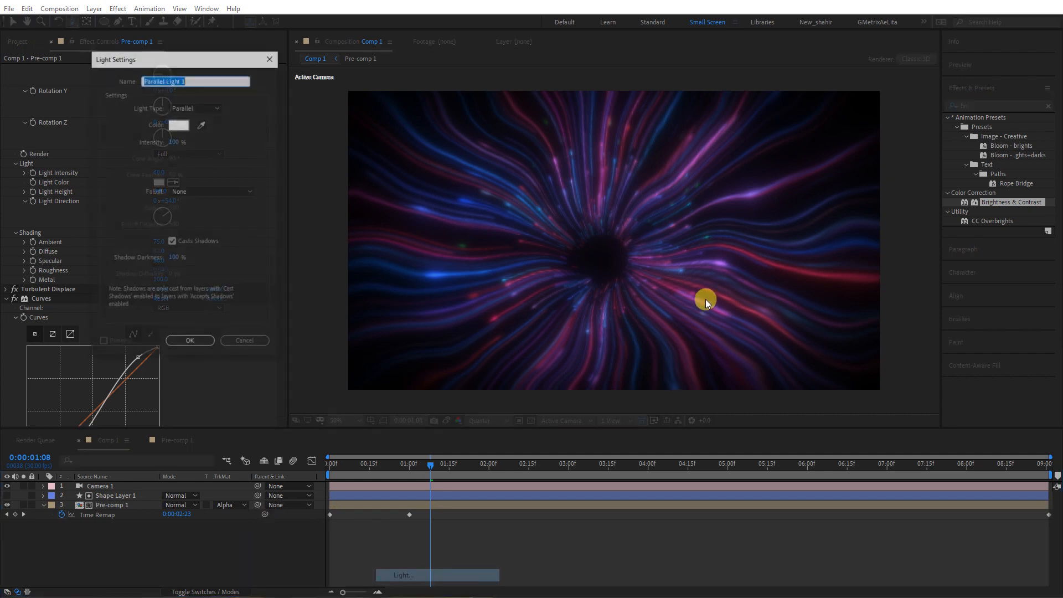
pyautogui.click(200, 108)
pyautogui.click(202, 137)
pyautogui.click(204, 341)
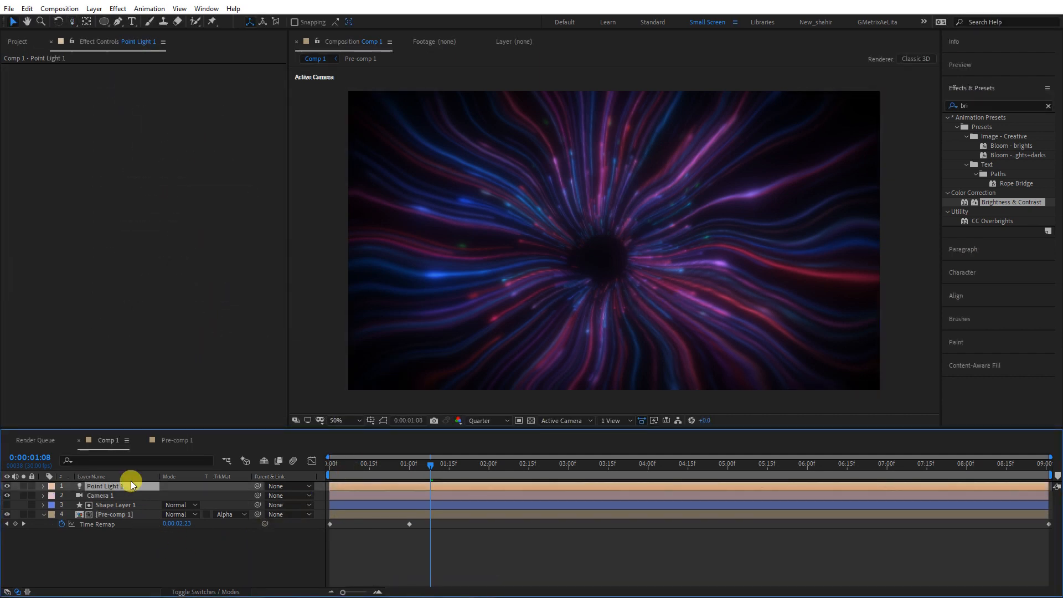
pyautogui.press('Delete')
# - Try a Y rotation on Pre-comp 1's CC Cylinder, undo it, and test a radius of 12%
pyautogui.click(121, 502)
pyautogui.moveTo(171, 165); pyautogui.dragTo(191, 185)
pyautogui.hotkey('ctrl', 'z')
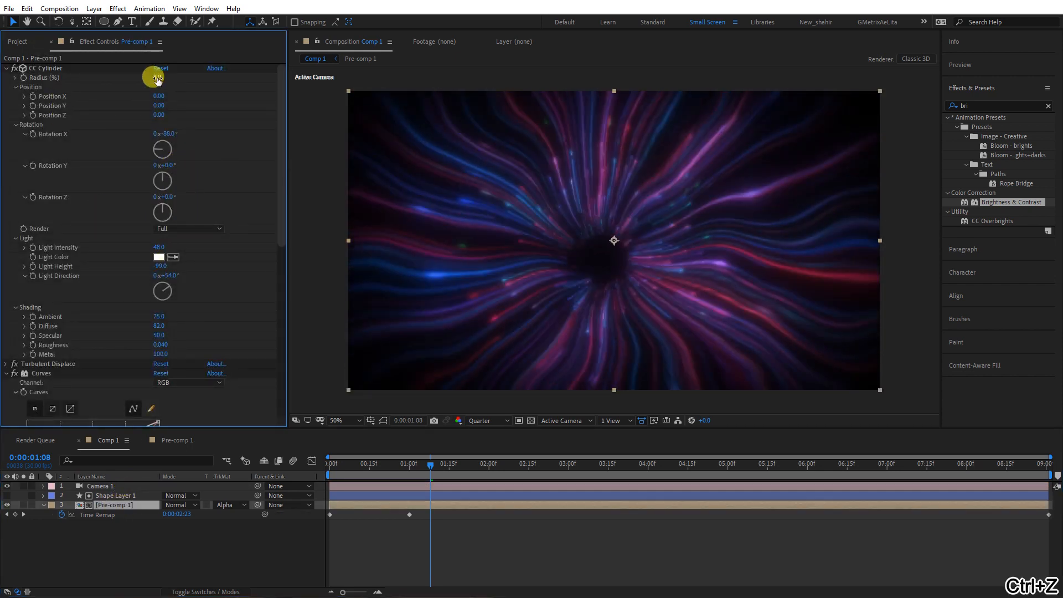
pyautogui.moveTo(157, 79)
pyautogui.mouseDown()
pyautogui.moveTo(176, 76)
pyautogui.moveTo(147, 78)
pyautogui.moveTo(157, 79)
pyautogui.mouseUp()
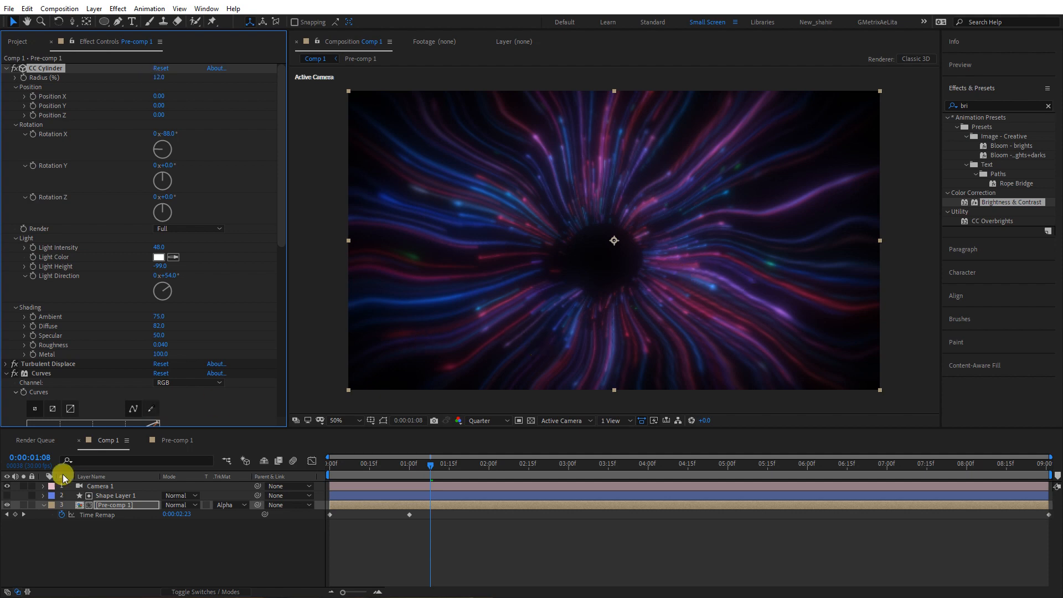
# - At 0:00:02:05, set Pre-comp 1's CC Cylinder radius to 22%, and switch the Comp 1 preview to Full resolution
pyautogui.click(111, 505)
pyautogui.moveTo(332, 472); pyautogui.dragTo(502, 465)
pyautogui.moveTo(157, 76)
pyautogui.mouseDown()
pyautogui.moveTo(190, 76)
pyautogui.moveTo(162, 77)
pyautogui.mouseUp()
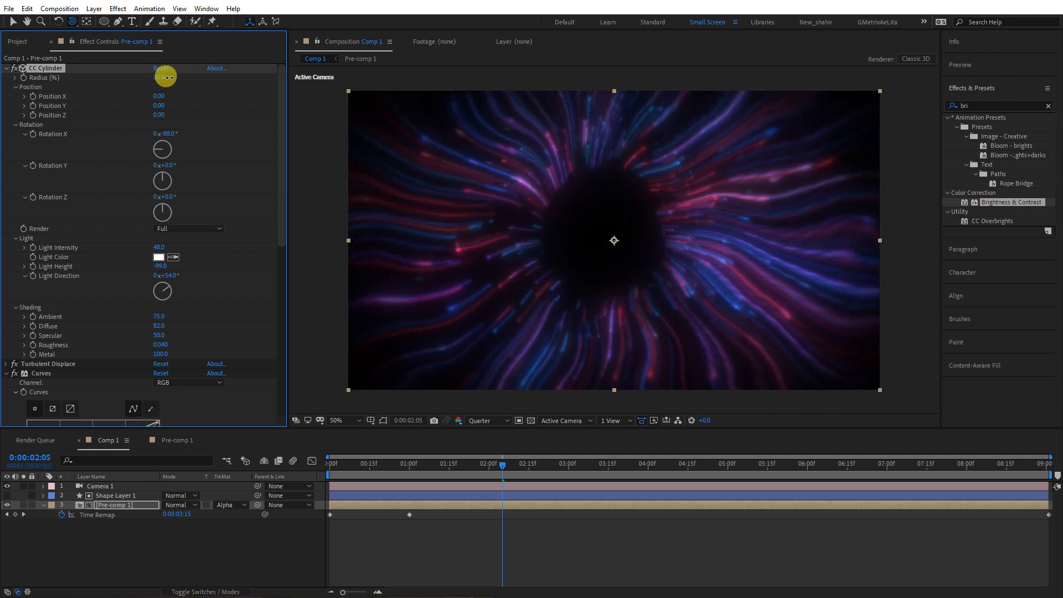
pyautogui.click(496, 421)
pyautogui.click(488, 459)
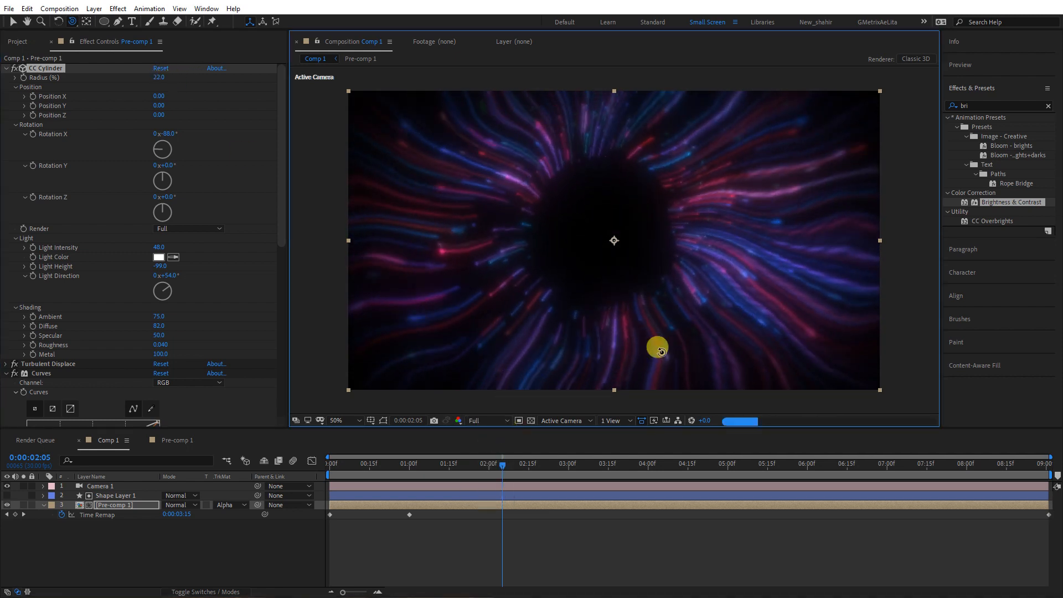